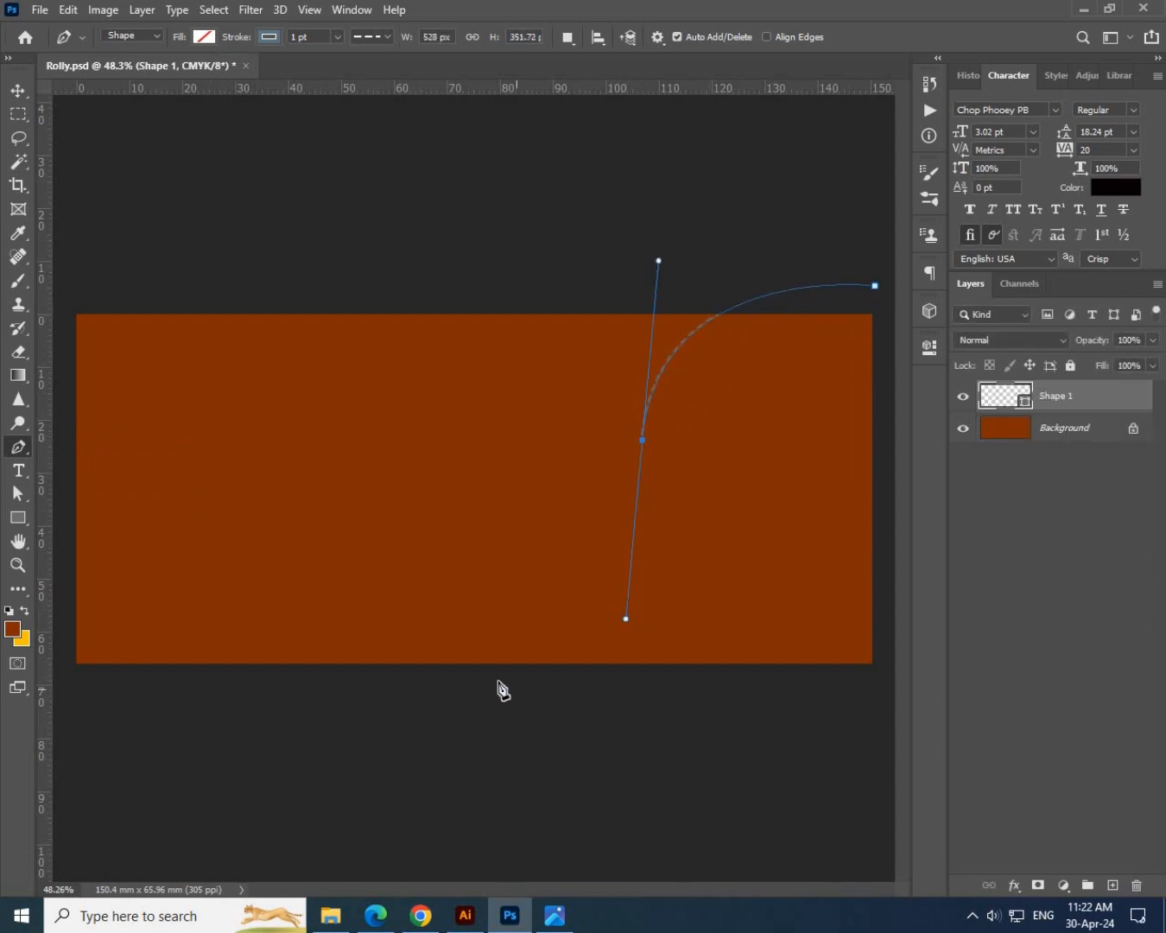
# Close the curved path around the canvas's right end and give it a yellow fill with no stroke.
pyautogui.moveTo(878, 694); pyautogui.dragTo(893, 660)
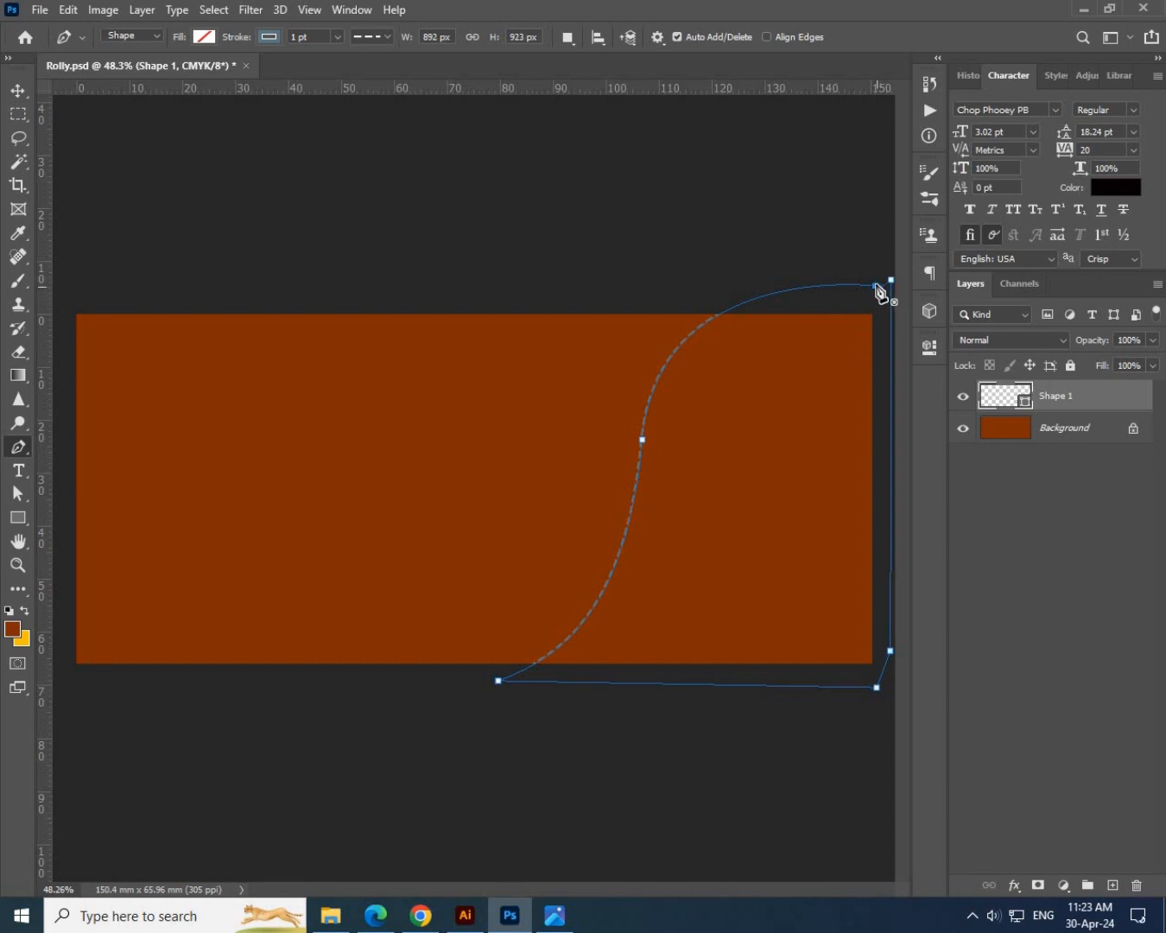
pyautogui.click(270, 37)
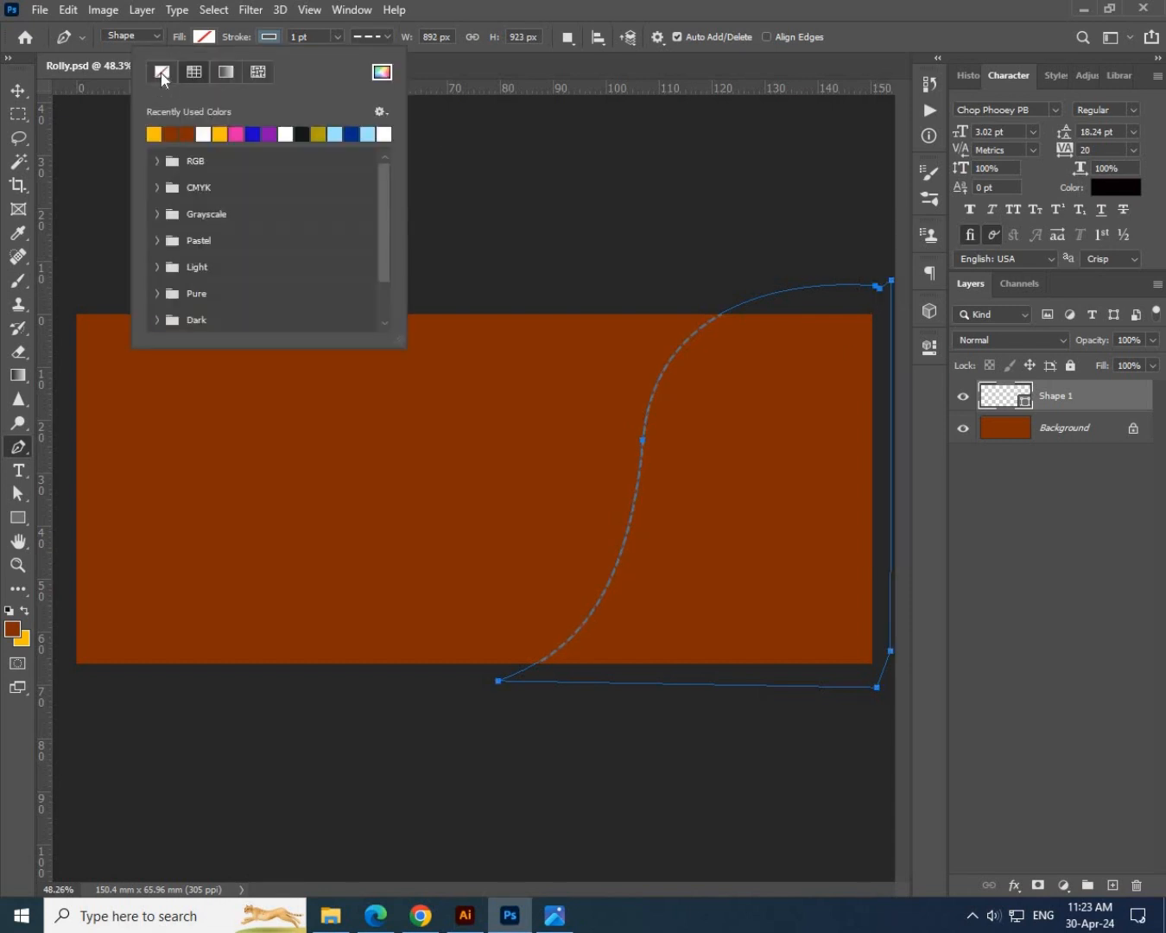
pyautogui.click(206, 37)
pyautogui.click(89, 134)
pyautogui.press('v')
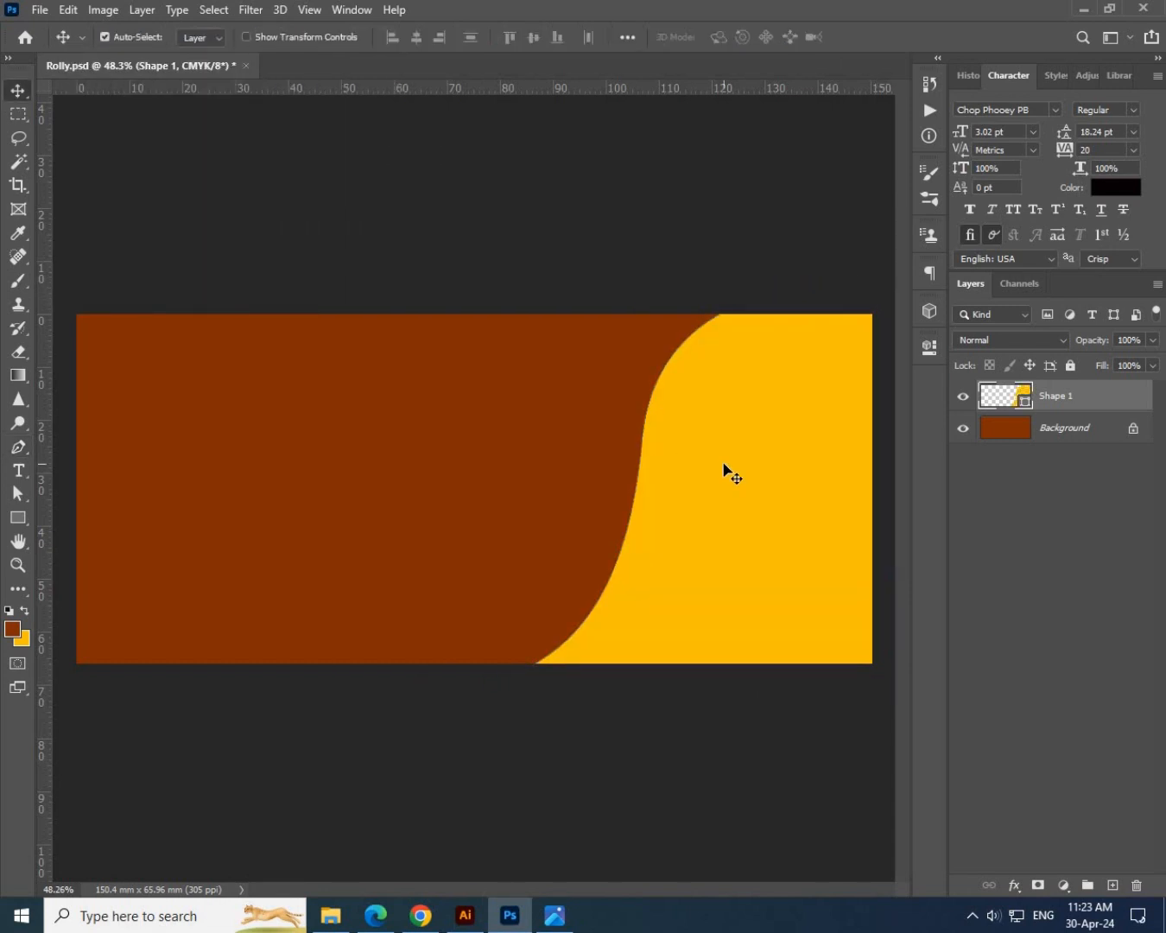
# Reshape the yellow shape's S-curve by adjusting its middle anchor and handles and moving its lower-left anchor outward.
pyautogui.press('a')
pyautogui.moveTo(649, 453); pyautogui.dragTo(666, 465)
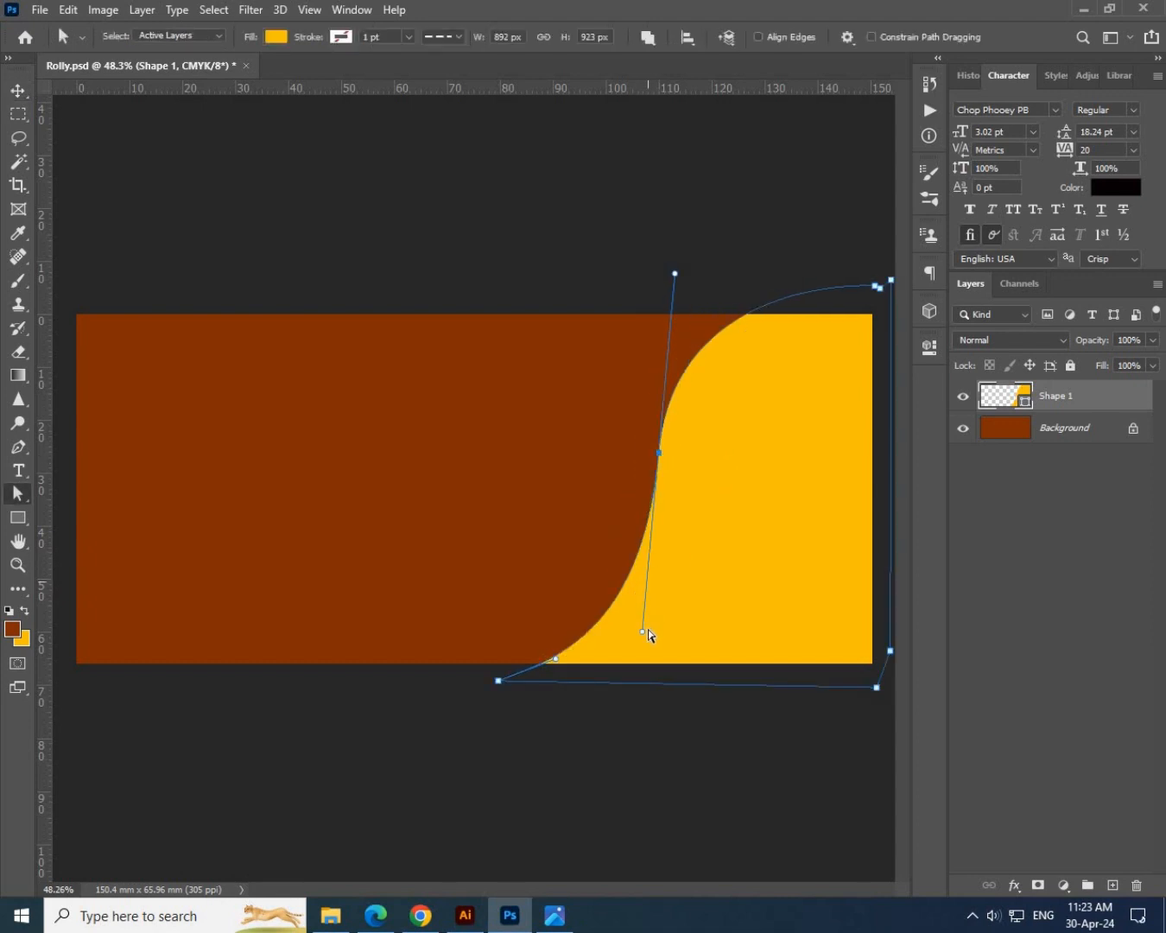
pyautogui.moveTo(626, 637); pyautogui.dragTo(621, 627)
pyautogui.moveTo(700, 278); pyautogui.dragTo(692, 232)
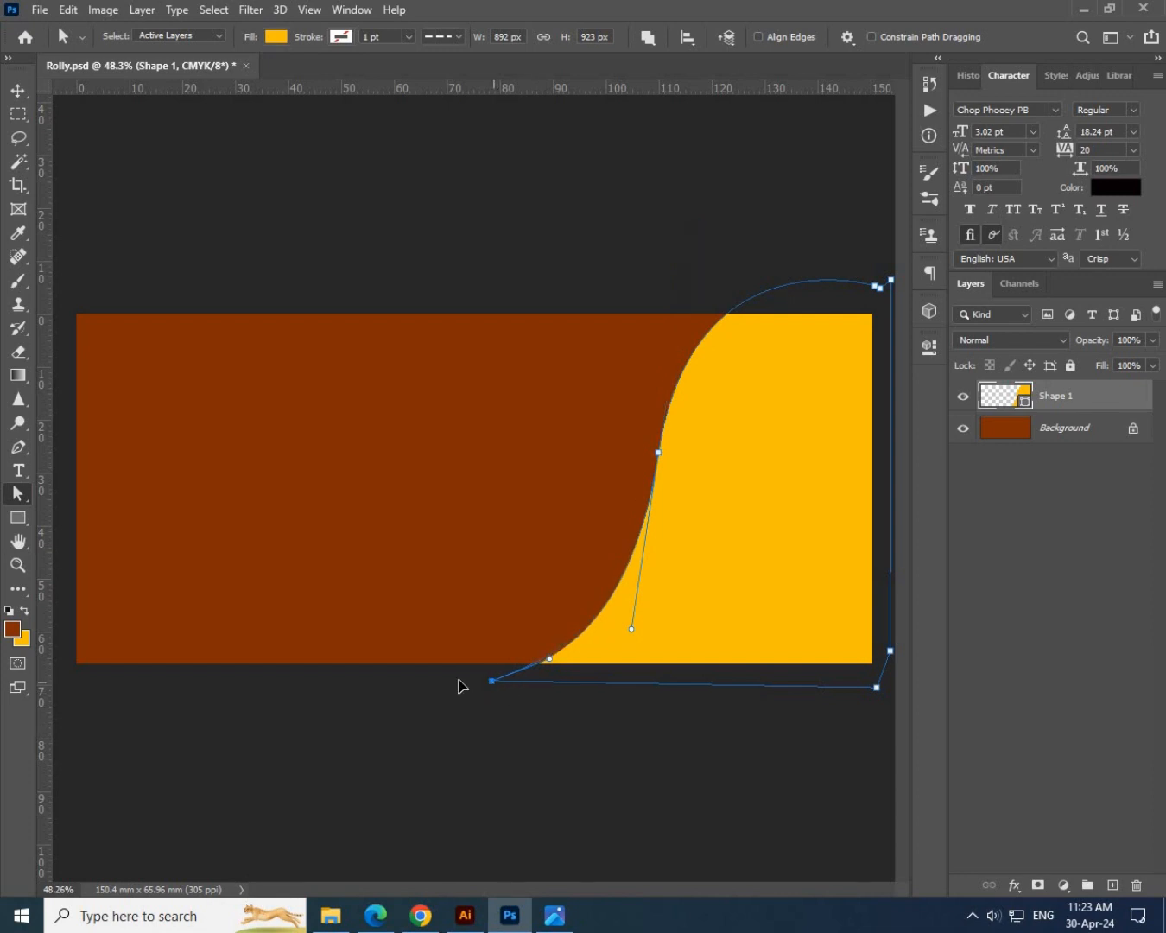
pyautogui.moveTo(490, 680); pyautogui.dragTo(441, 680)
pyautogui.moveTo(658, 452); pyautogui.dragTo(616, 448)
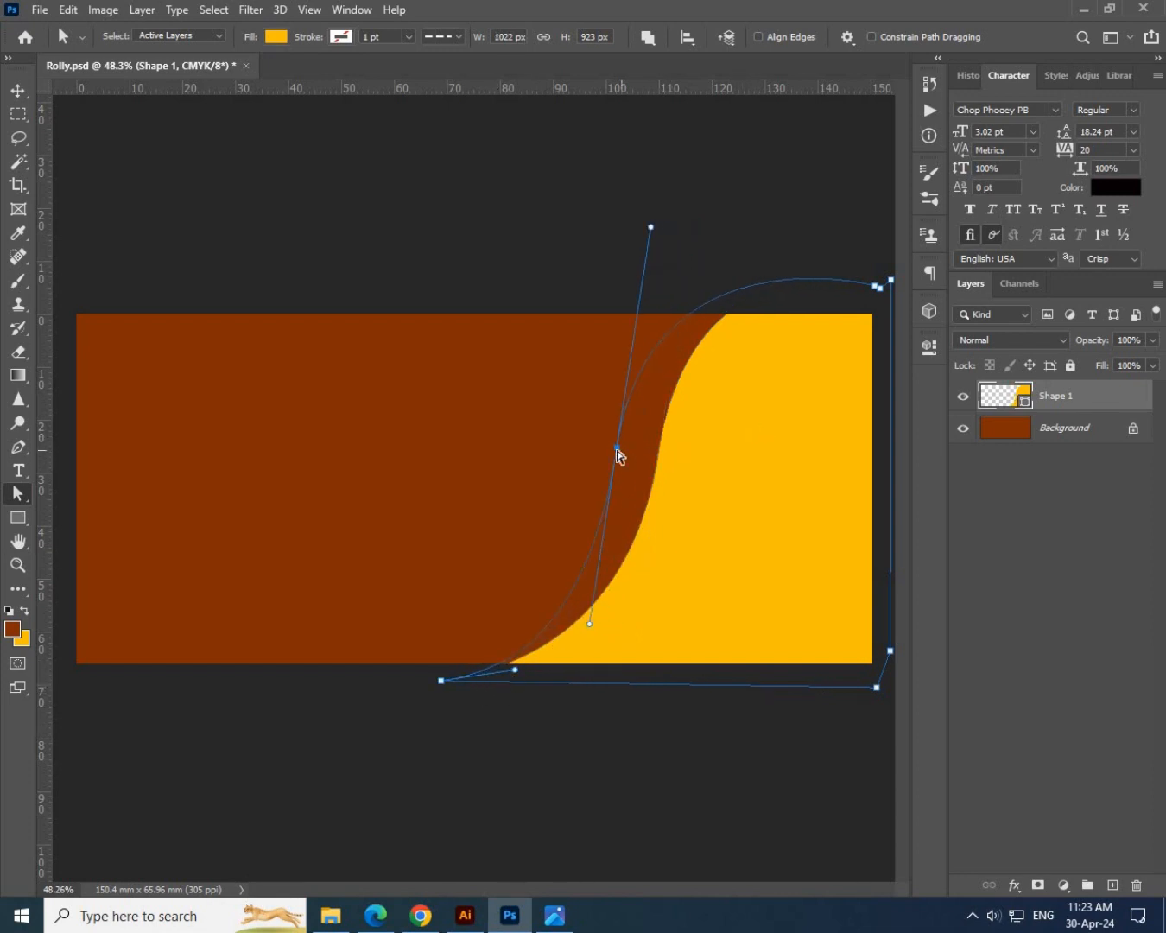
pyautogui.moveTo(650, 226); pyautogui.dragTo(673, 242)
pyautogui.moveTo(623, 456)
pyautogui.mouseDown()
pyautogui.moveTo(637, 466)
pyautogui.moveTo(636, 449)
pyautogui.mouseUp()
pyautogui.moveTo(696, 240)
pyautogui.mouseDown()
pyautogui.moveTo(720, 225)
pyautogui.moveTo(703, 211)
pyautogui.mouseUp()
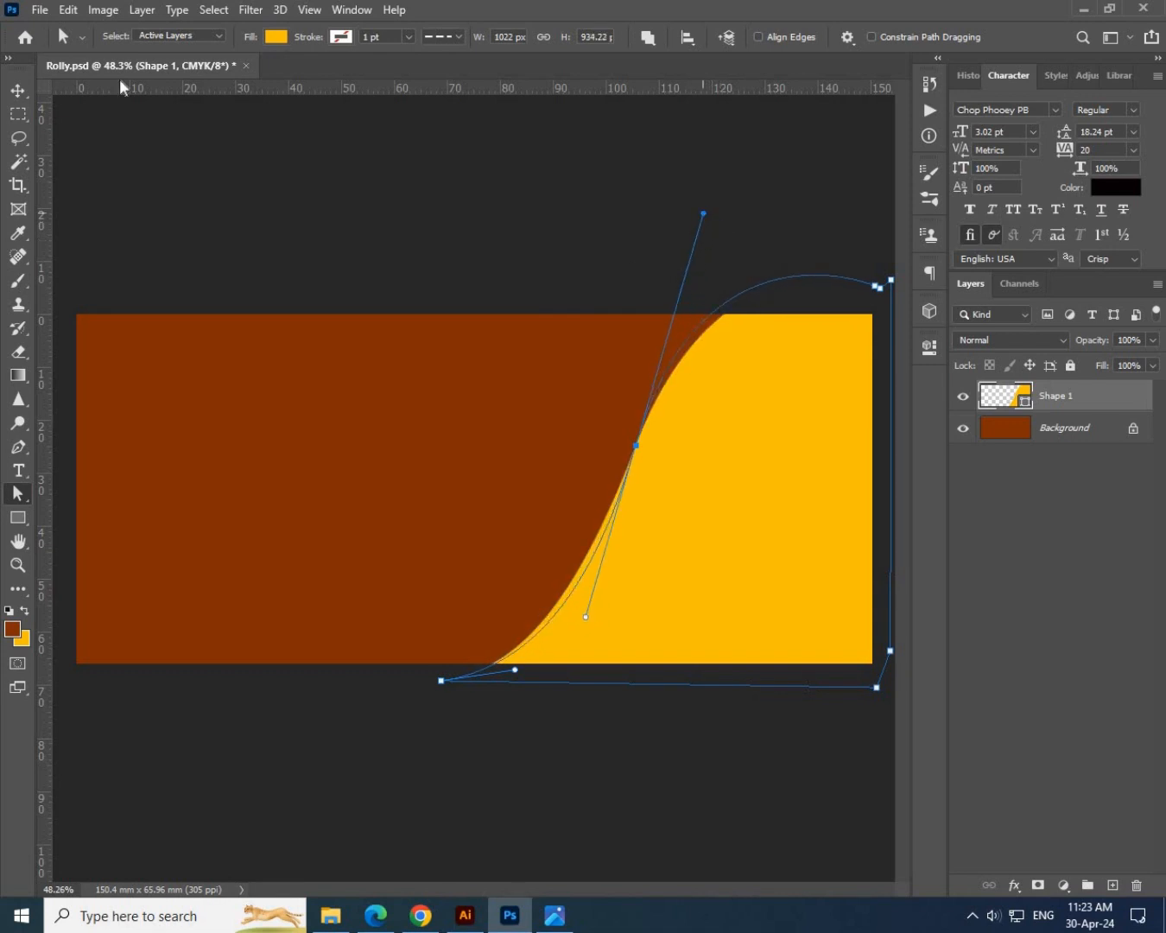
# Extend the yellow shape's lower-left anchor slightly farther left below the canvas.
pyautogui.click(17, 89)
pyautogui.click(813, 510)
pyautogui.click(846, 867)
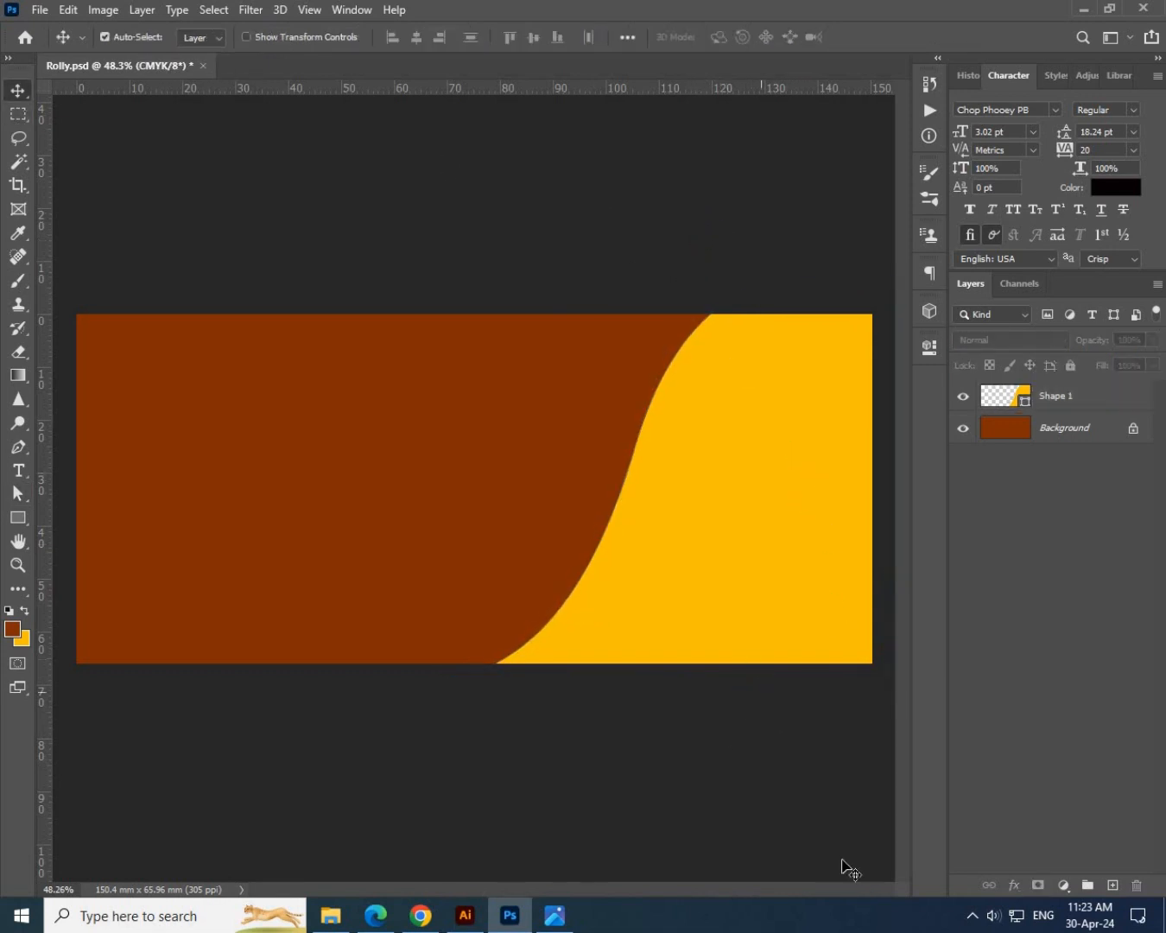
pyautogui.hotkey('ctrl', 'z')
pyautogui.press('a')
pyautogui.moveTo(422, 681); pyautogui.dragTo(414, 681)
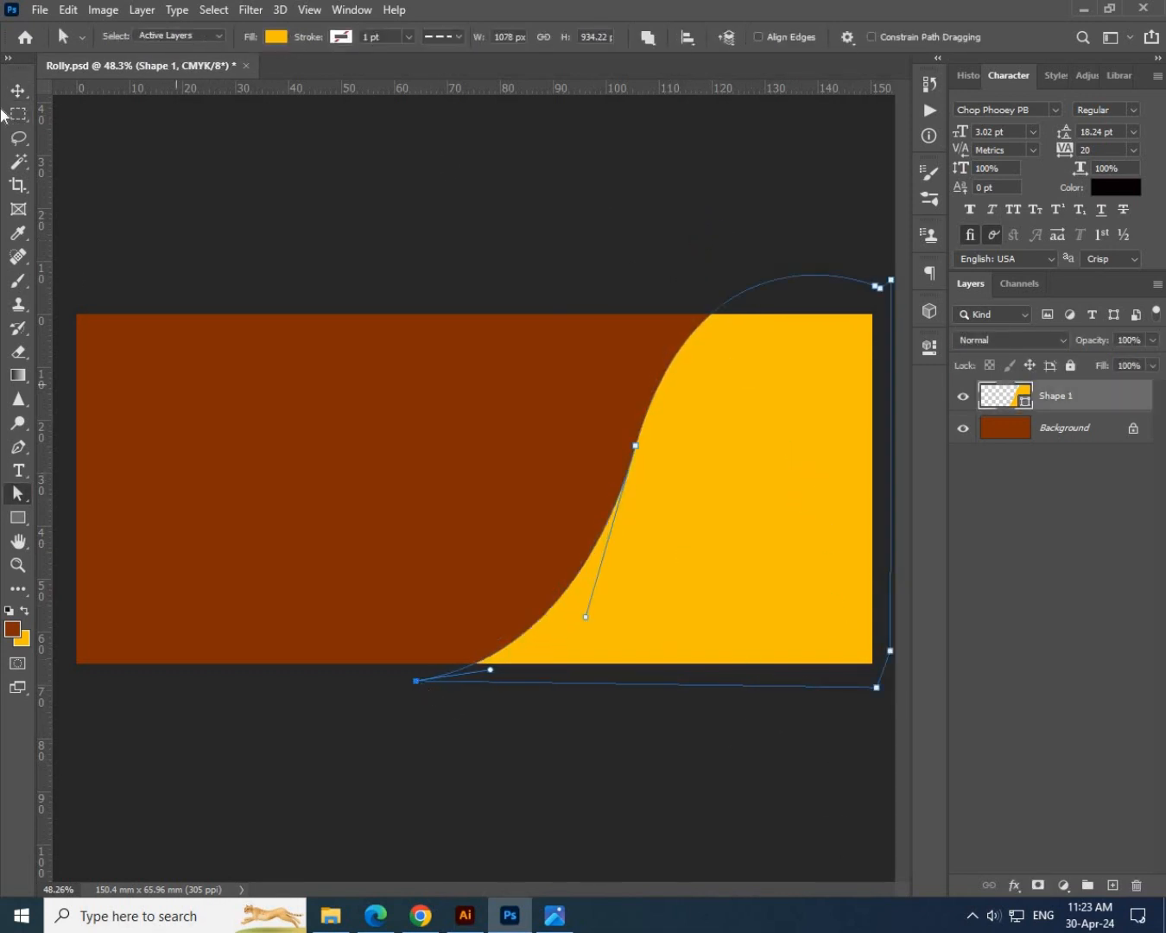
# Add a dark blue copy of the yellow shape behind it, offset slightly left as a thin edge stripe.
pyautogui.press('v')
pyautogui.hotkey('ctrl', 'j')
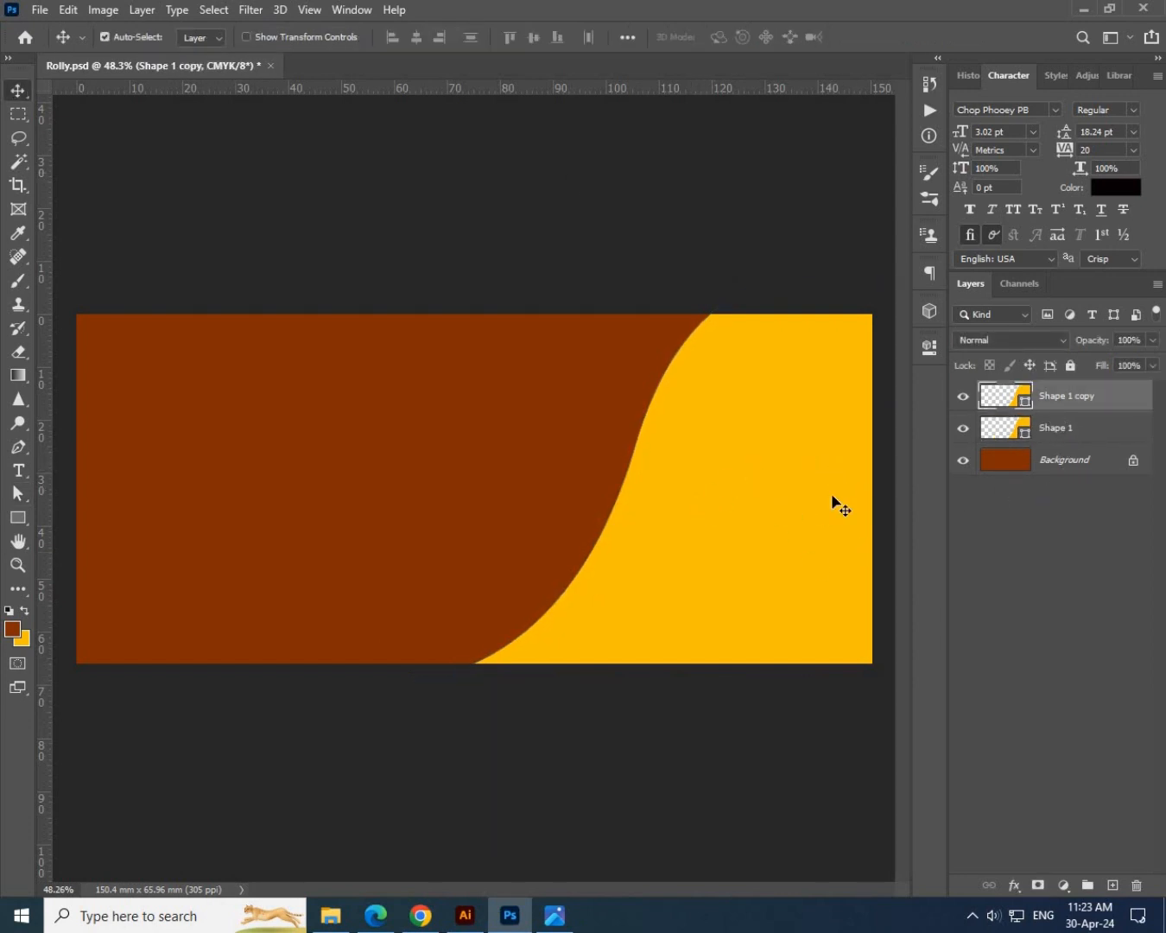
pyautogui.press('p')
pyautogui.click(204, 36)
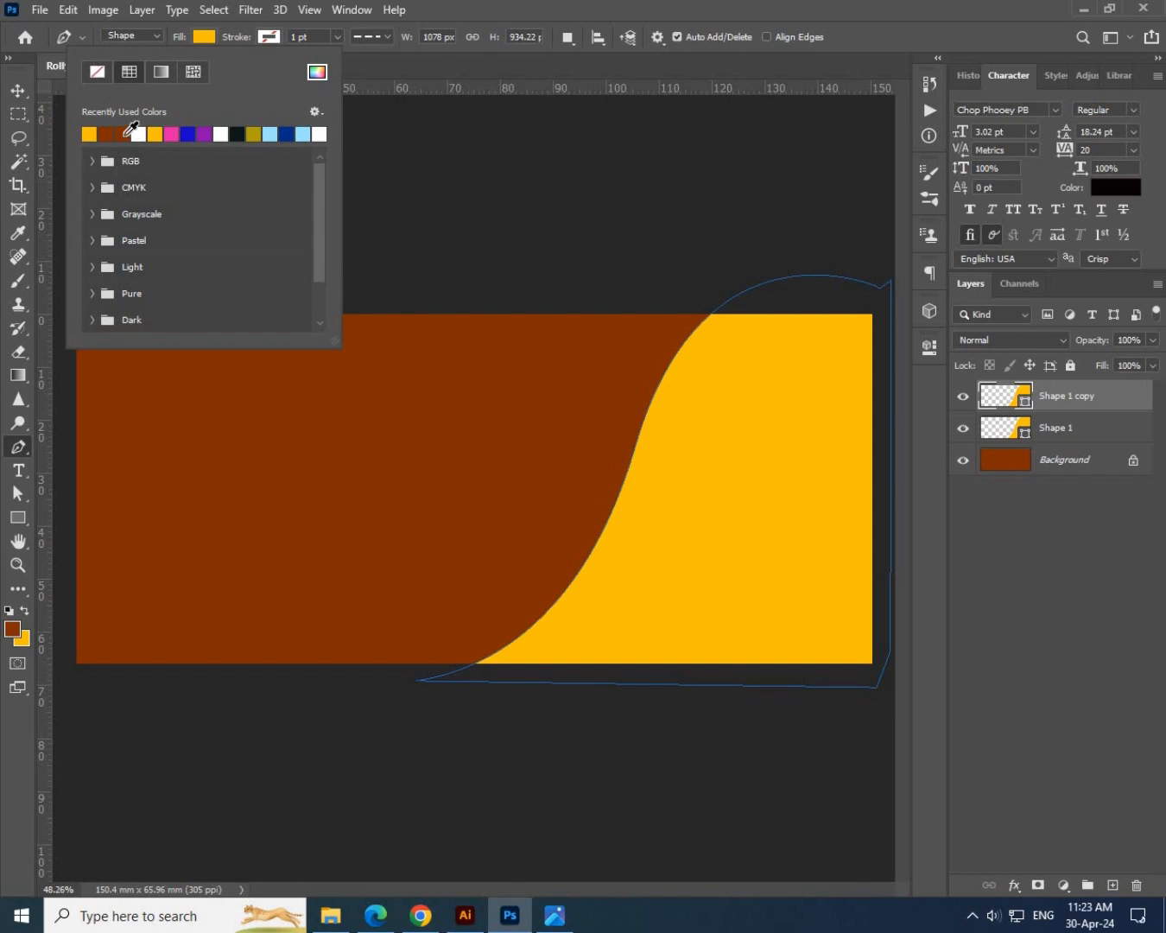
pyautogui.click(125, 133)
pyautogui.click(187, 134)
pyautogui.click(18, 92)
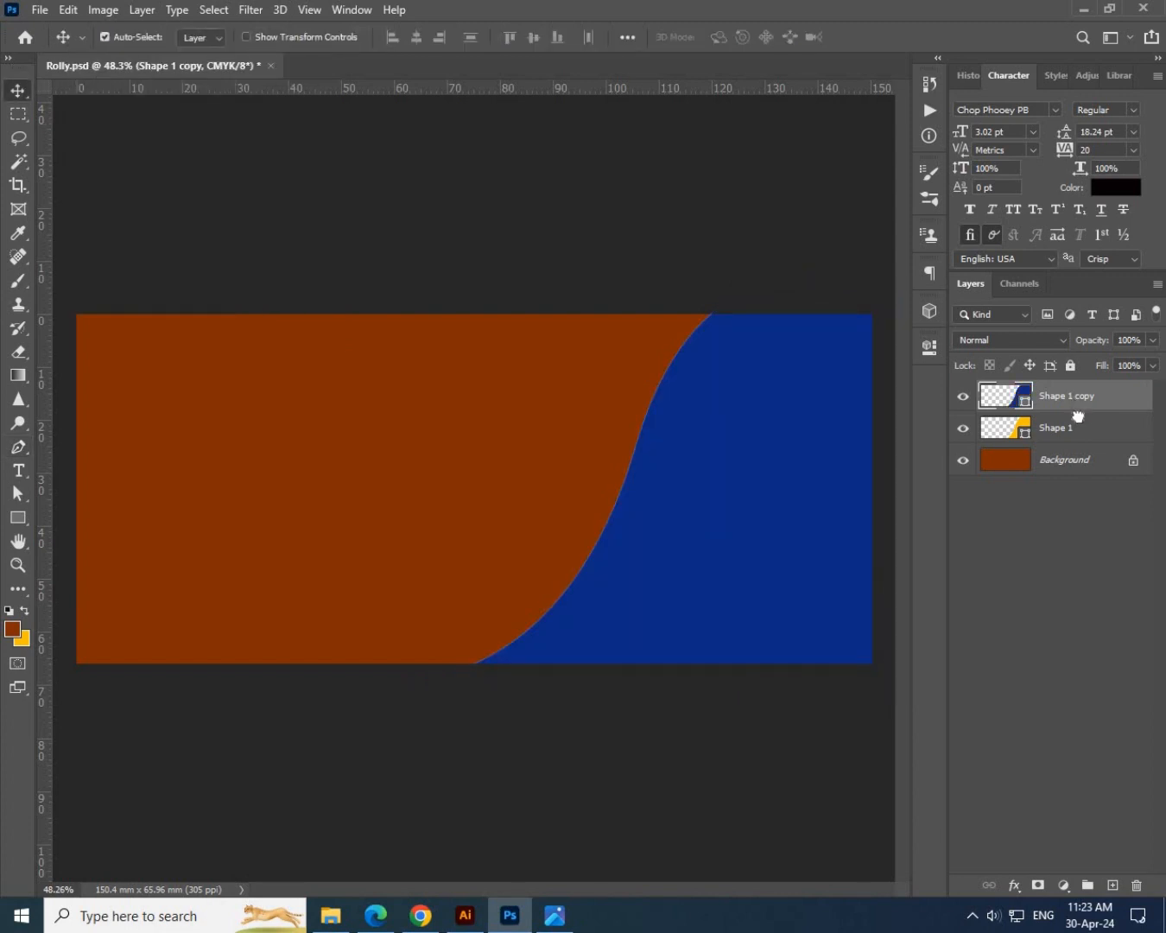
pyautogui.moveTo(1075, 406); pyautogui.dragTo(1074, 440)
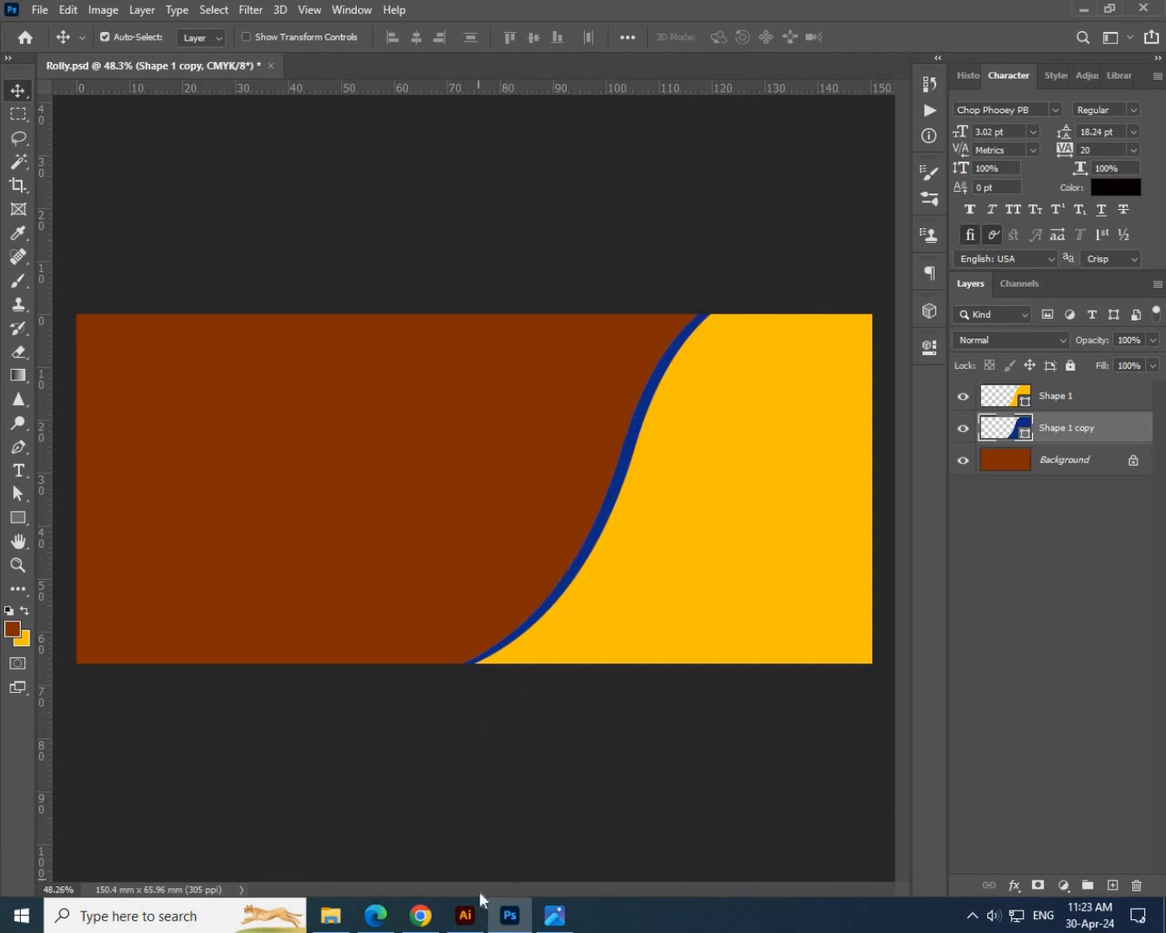
# Switch to Illustrator and copy the gold gradient rectangle below the cartoon faces.
pyautogui.click(465, 915)
pyautogui.scroll(-3, 622, 611)
pyautogui.click(652, 441)
pyautogui.hotkey('ctrl', 'c')
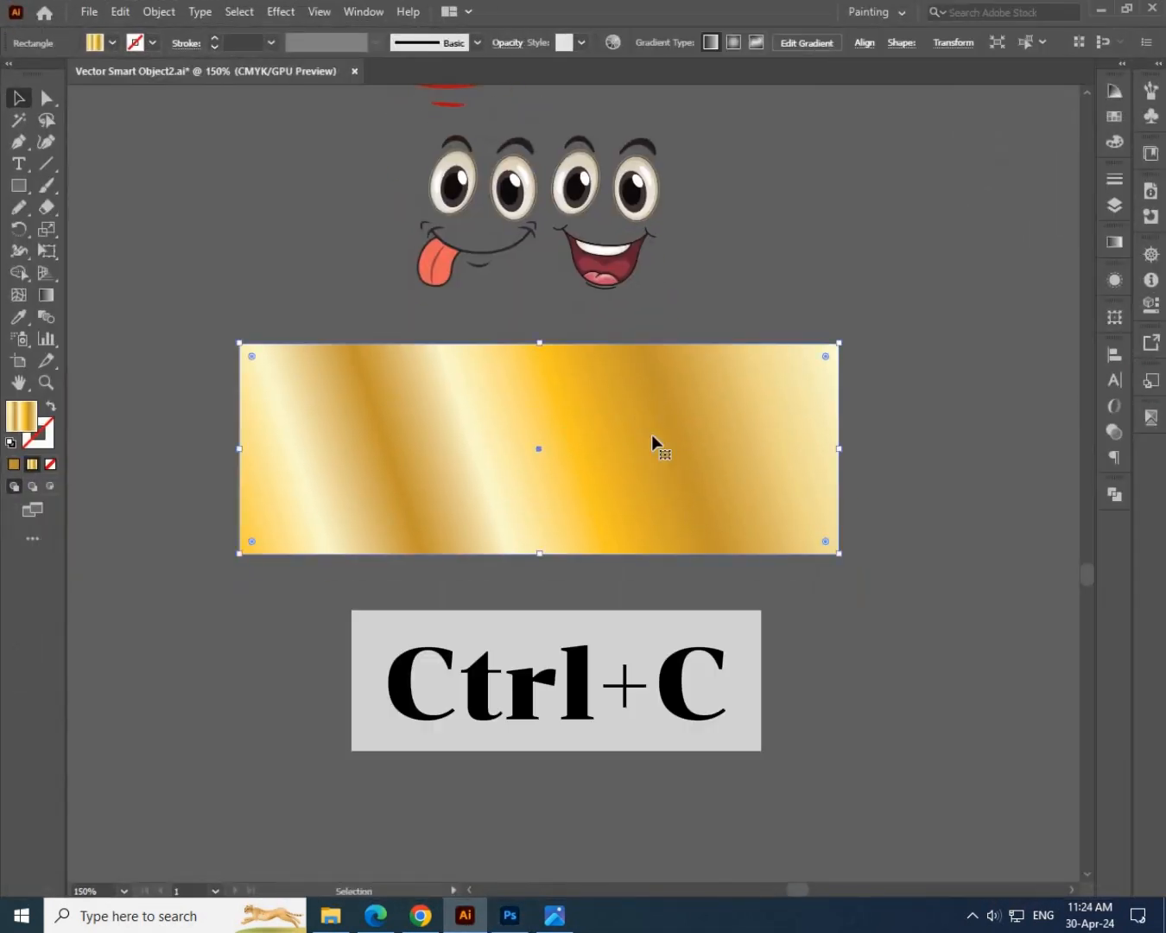
pyautogui.rightClick(539, 453)
pyautogui.click(457, 420)
pyautogui.hotkey('ctrl', 'c')
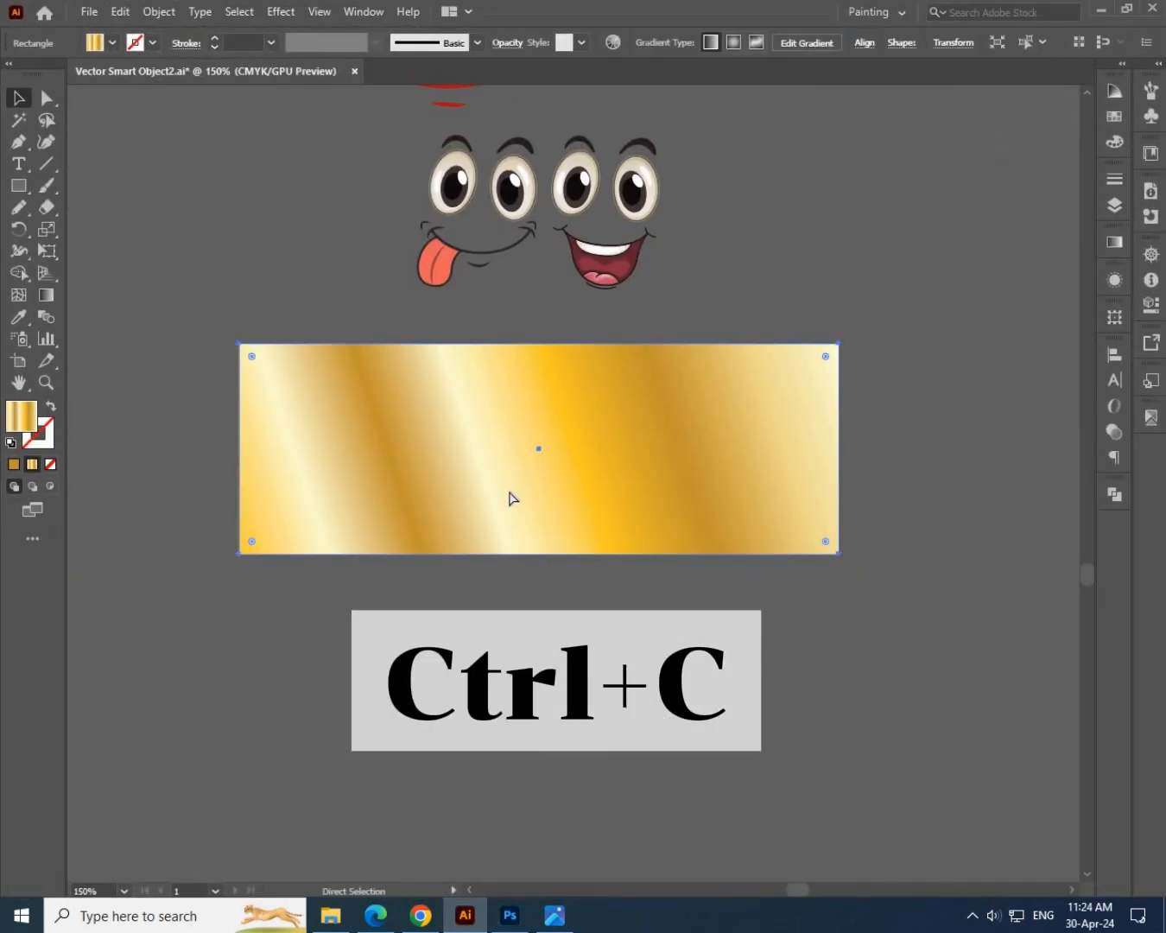
# Switch back to Photoshop, paste the gold gradient as a smart object and clip it to the blue shape copy.
pyautogui.hotkey('alt', 'Tab')
pyautogui.hotkey('ctrl', 'v')
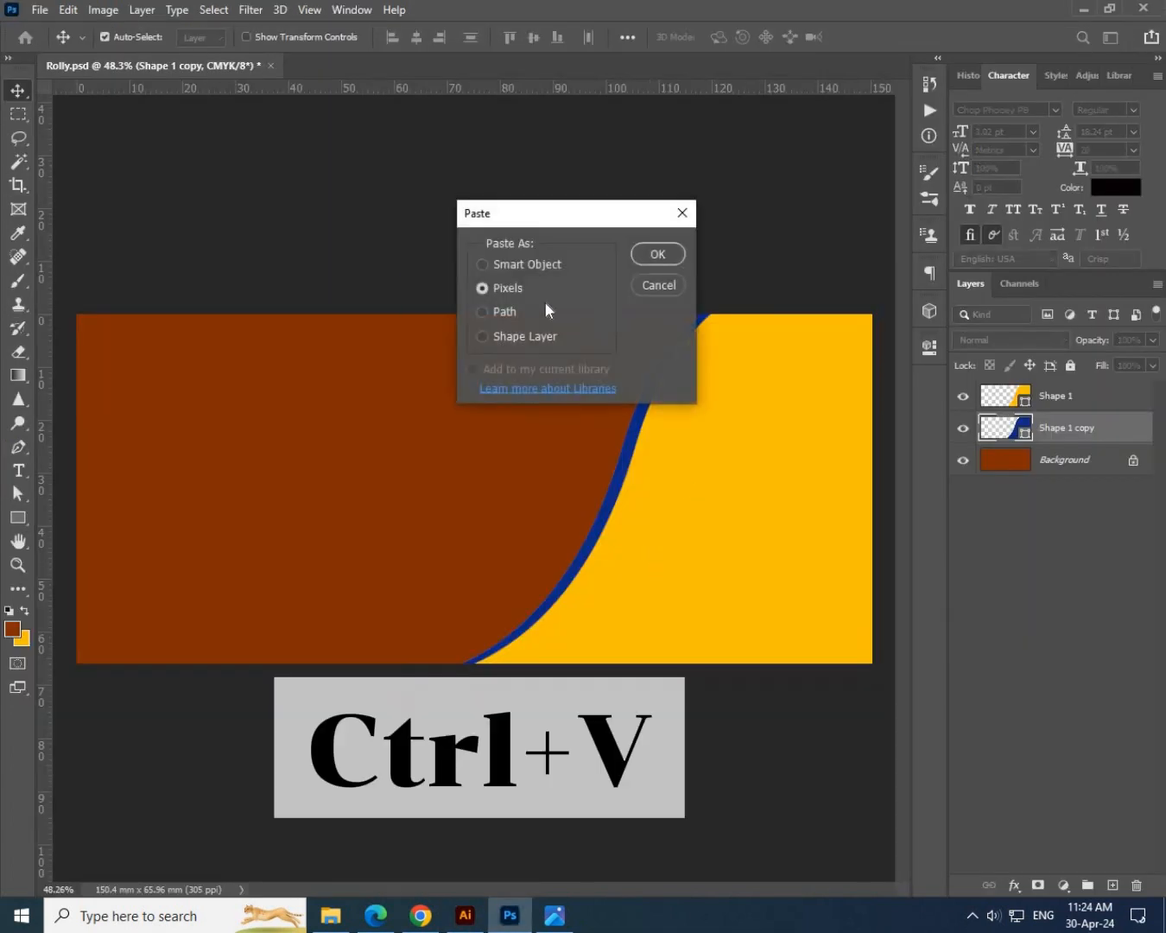
pyautogui.click(658, 254)
pyautogui.press('Return')
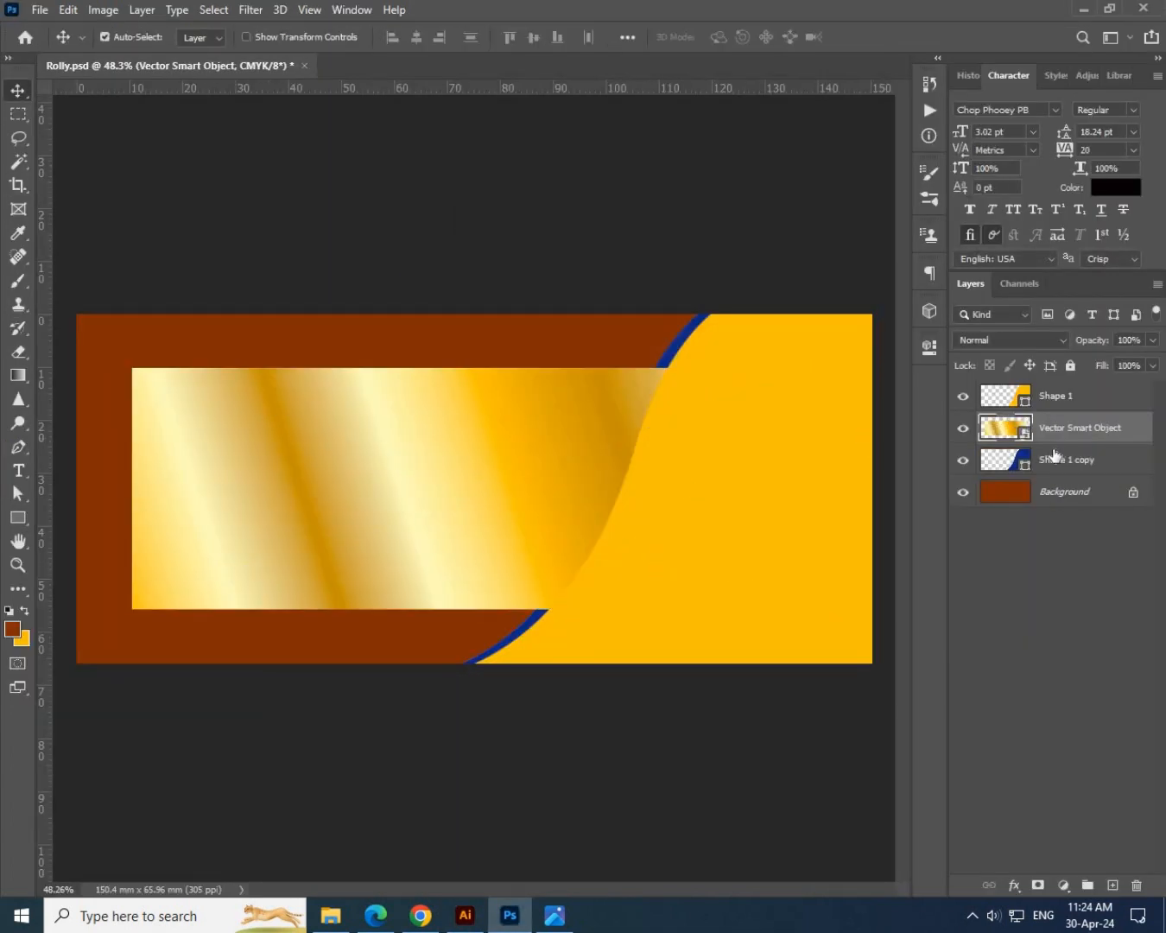
pyautogui.keyDown('alt'); pyautogui.click(1079, 438); pyautogui.keyUp('alt')
# Transform the clipped gold gradient, narrowing it and stretching it vertically to cover the full curved stripe.
pyautogui.hotkey('ctrl', 't')
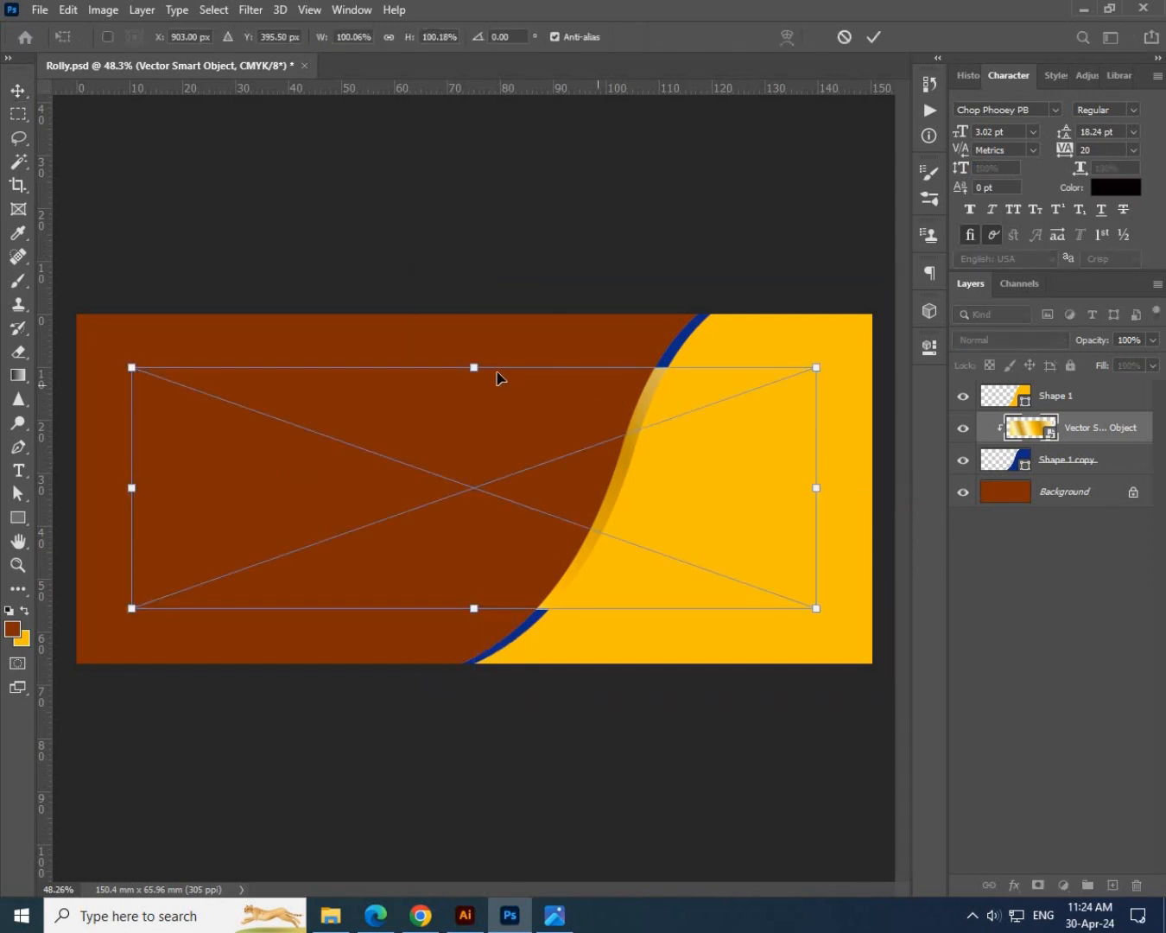
pyautogui.moveTo(474, 367); pyautogui.dragTo(489, 270)
pyautogui.moveTo(131, 488); pyautogui.dragTo(457, 488)
pyautogui.moveTo(816, 488); pyautogui.dragTo(716, 487)
pyautogui.moveTo(585, 702); pyautogui.dragTo(584, 680)
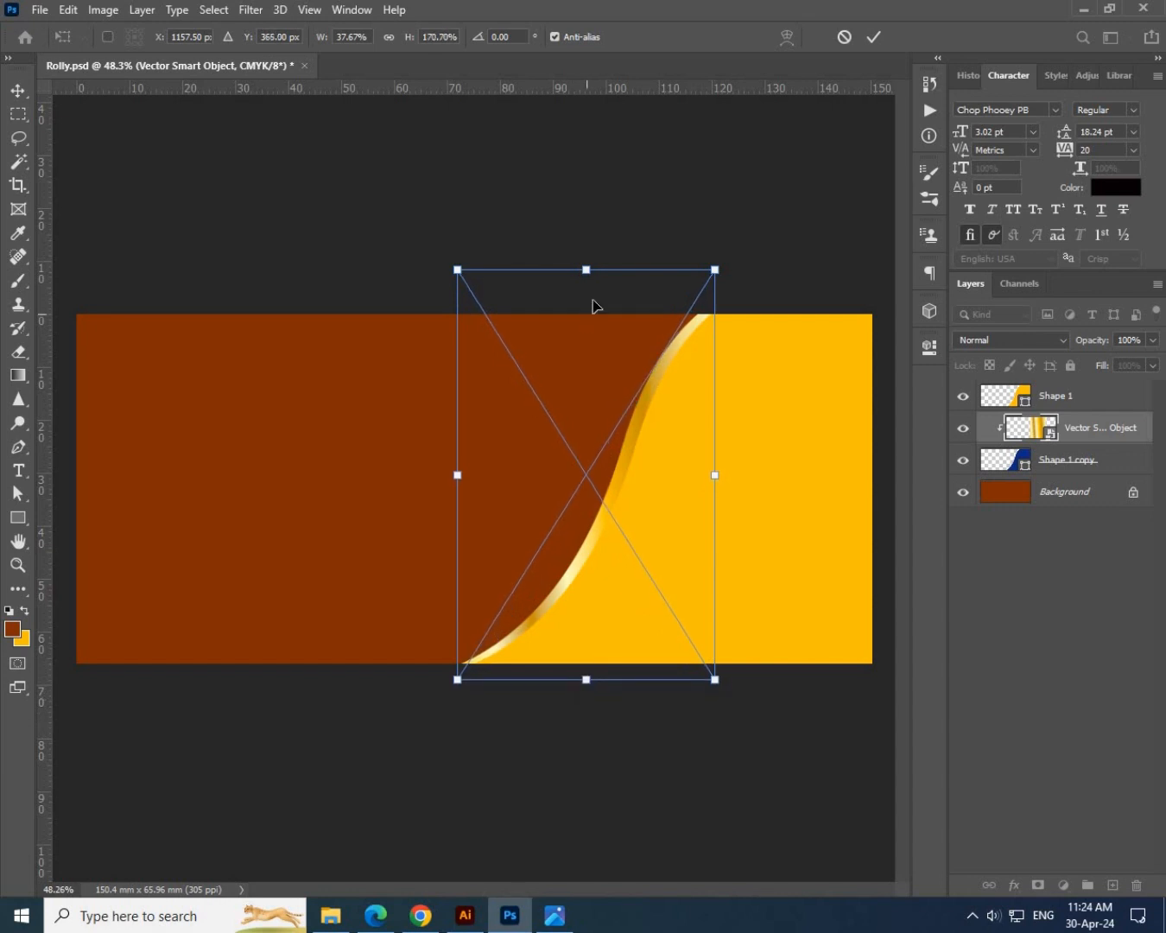
pyautogui.moveTo(587, 270); pyautogui.dragTo(591, 311)
pyautogui.press('Return')
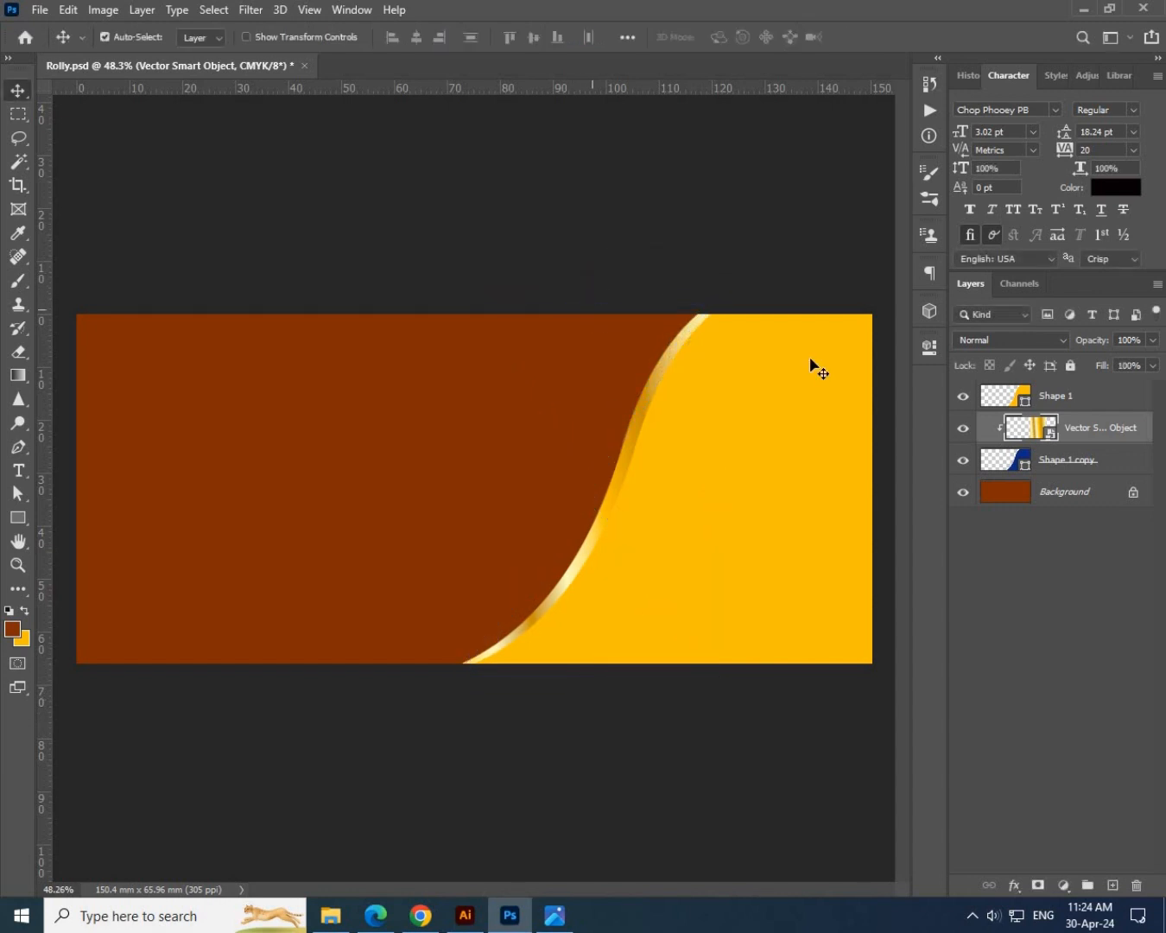
# Move the yellow shape, the gold gradient and the blue shape copy together slightly left.
pyautogui.click(1080, 467)
pyautogui.moveTo(595, 545); pyautogui.dragTo(631, 575)
pyautogui.hotkey('ctrl', 'alt', 'a')
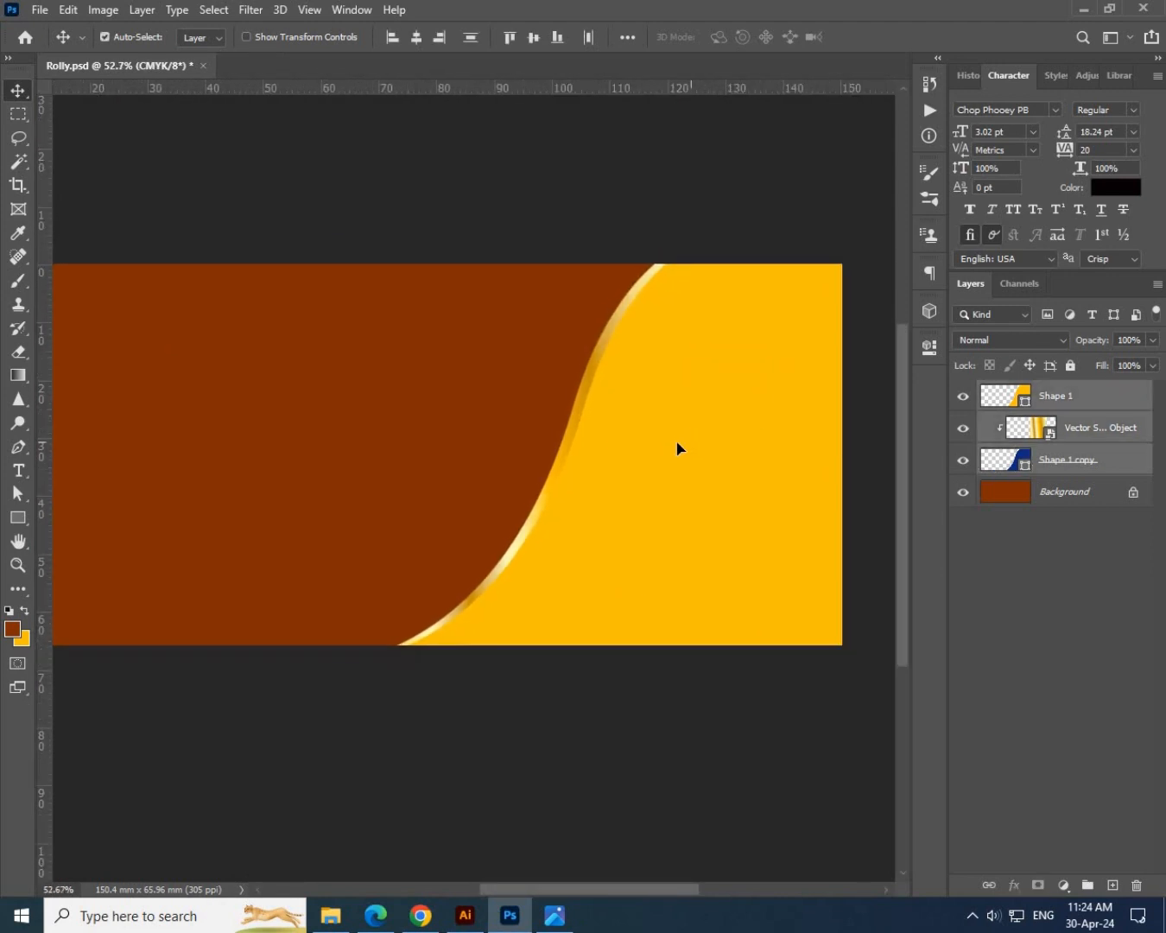
pyautogui.moveTo(678, 442); pyautogui.dragTo(667, 441)
pyautogui.moveTo(448, 522); pyautogui.dragTo(412, 520)
# Extend the yellow shape's right-hand anchors past the canvas edge to cover the brown gap.
pyautogui.click(1066, 403)
pyautogui.press('a')
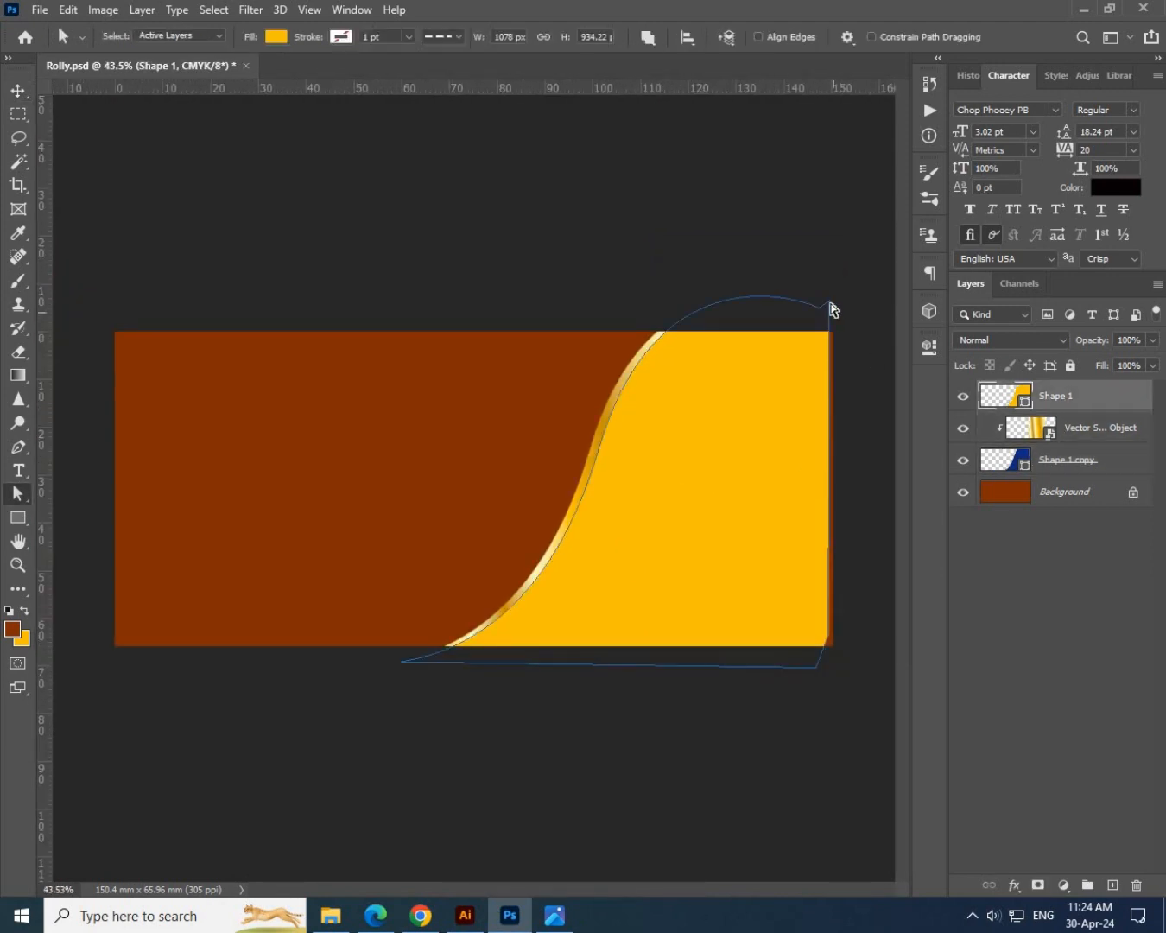
pyautogui.moveTo(832, 641); pyautogui.dragTo(845, 648)
pyautogui.press('v')
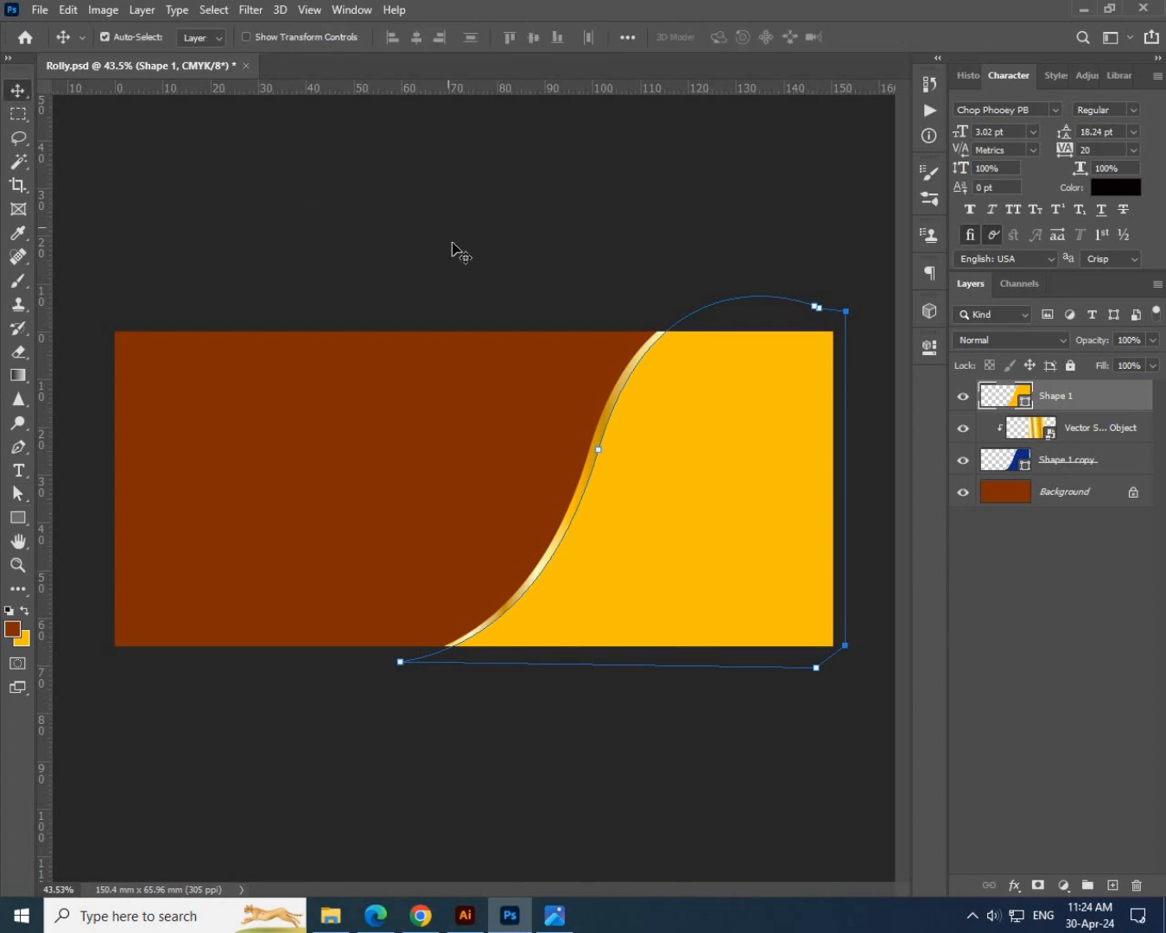
pyautogui.keyDown('ctrl'); pyautogui.click(453, 249); pyautogui.keyUp('ctrl')
pyautogui.scroll(3, 284, 601)
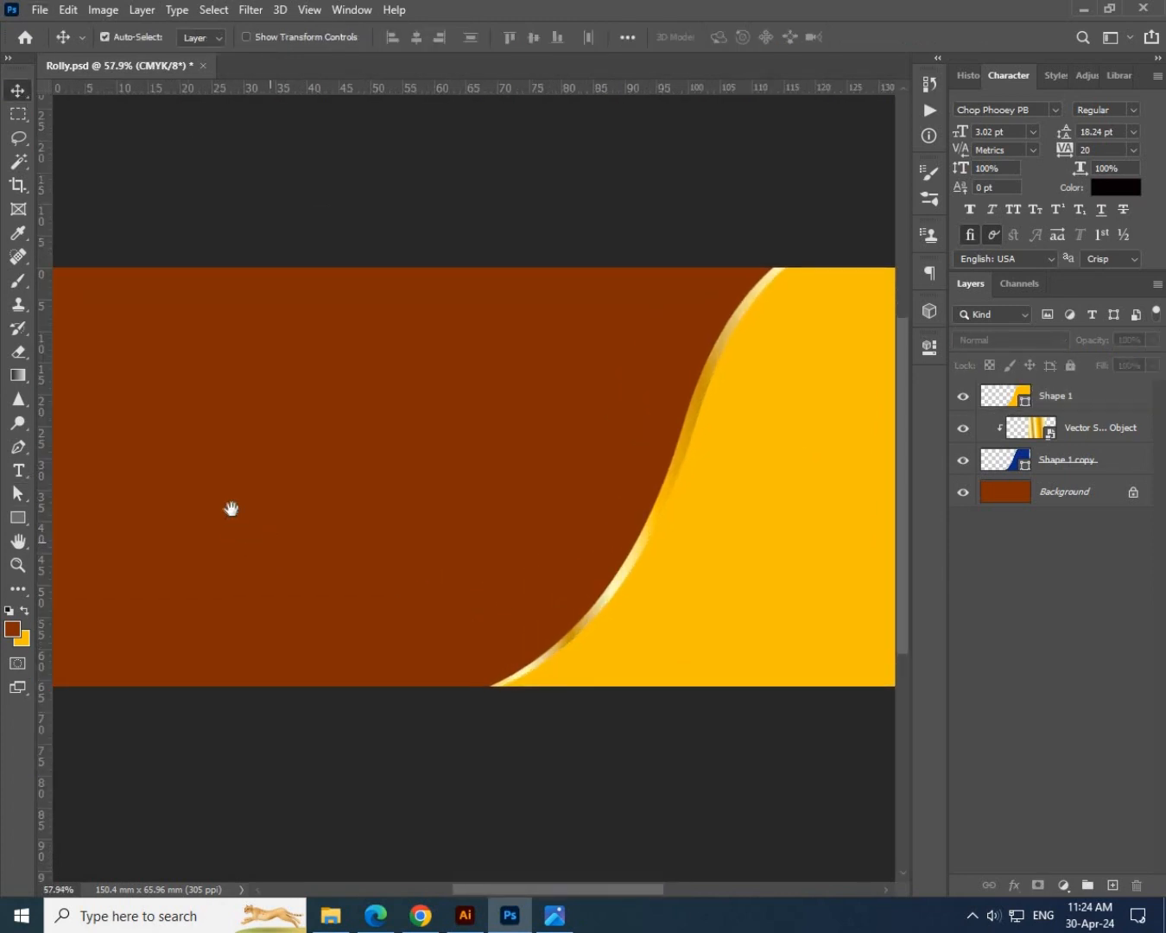
pyautogui.scroll(-3, 459, 527)
pyautogui.scroll(1, 457, 527)
pyautogui.keyDown('ctrl'); pyautogui.click(851, 474); pyautogui.keyUp('ctrl')
pyautogui.press('a')
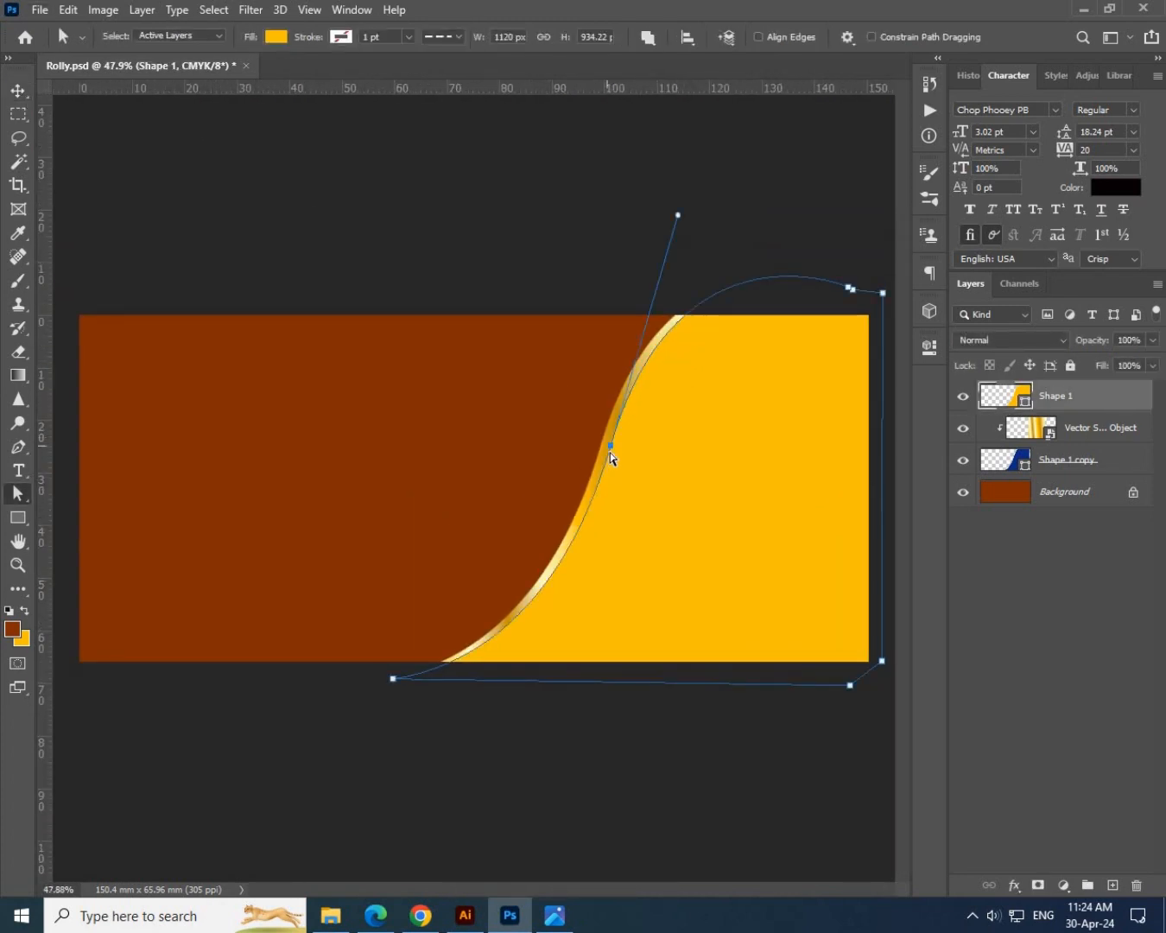
pyautogui.click(18, 90)
pyautogui.keyDown('ctrl'); pyautogui.click(778, 563); pyautogui.keyUp('ctrl')
# Place "Lorem Ipsum" placeholder text on the brown area and scale it up to about 43.84 pt.
pyautogui.scroll(-2, 425, 573)
pyautogui.scroll(4, 227, 562)
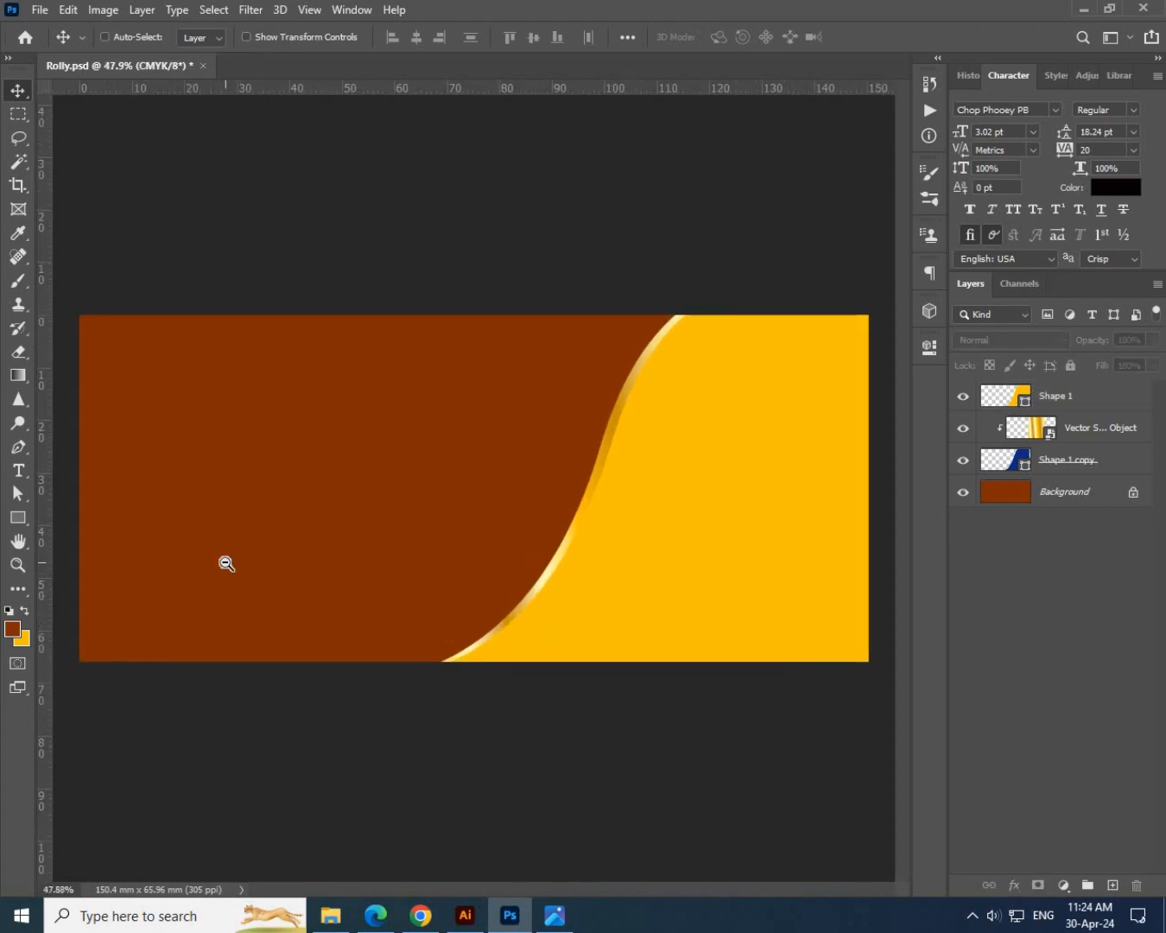
pyautogui.scroll(1, 216, 528)
pyautogui.press('t')
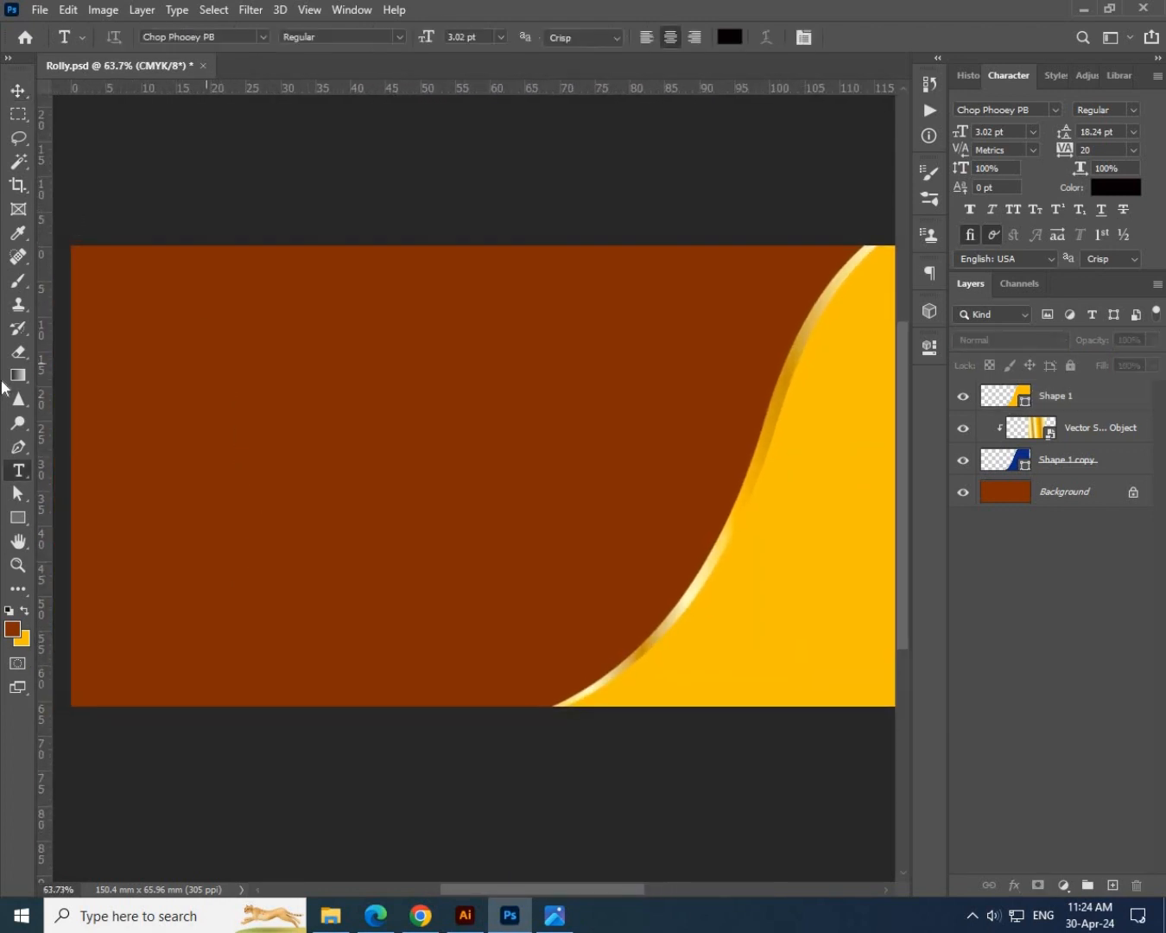
pyautogui.click(246, 394)
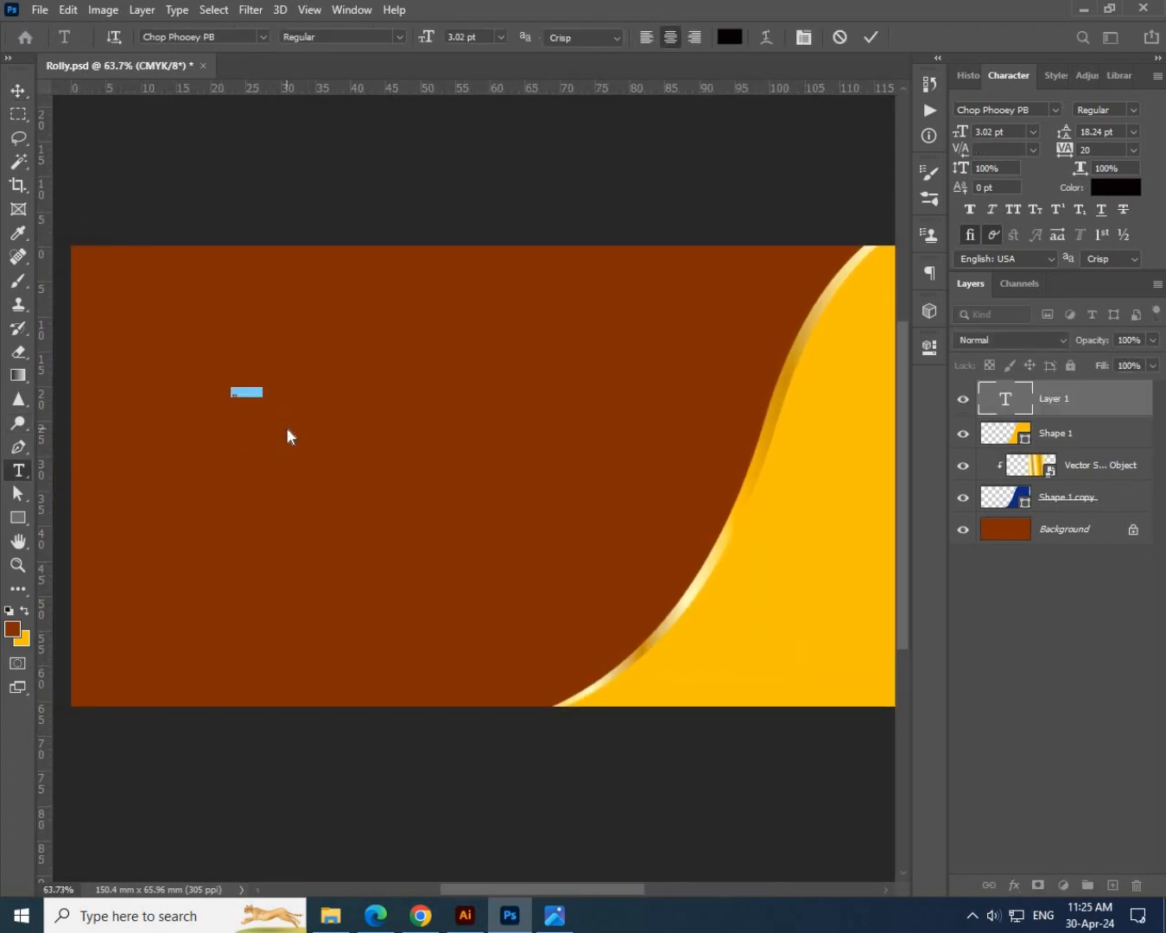
pyautogui.click(19, 98)
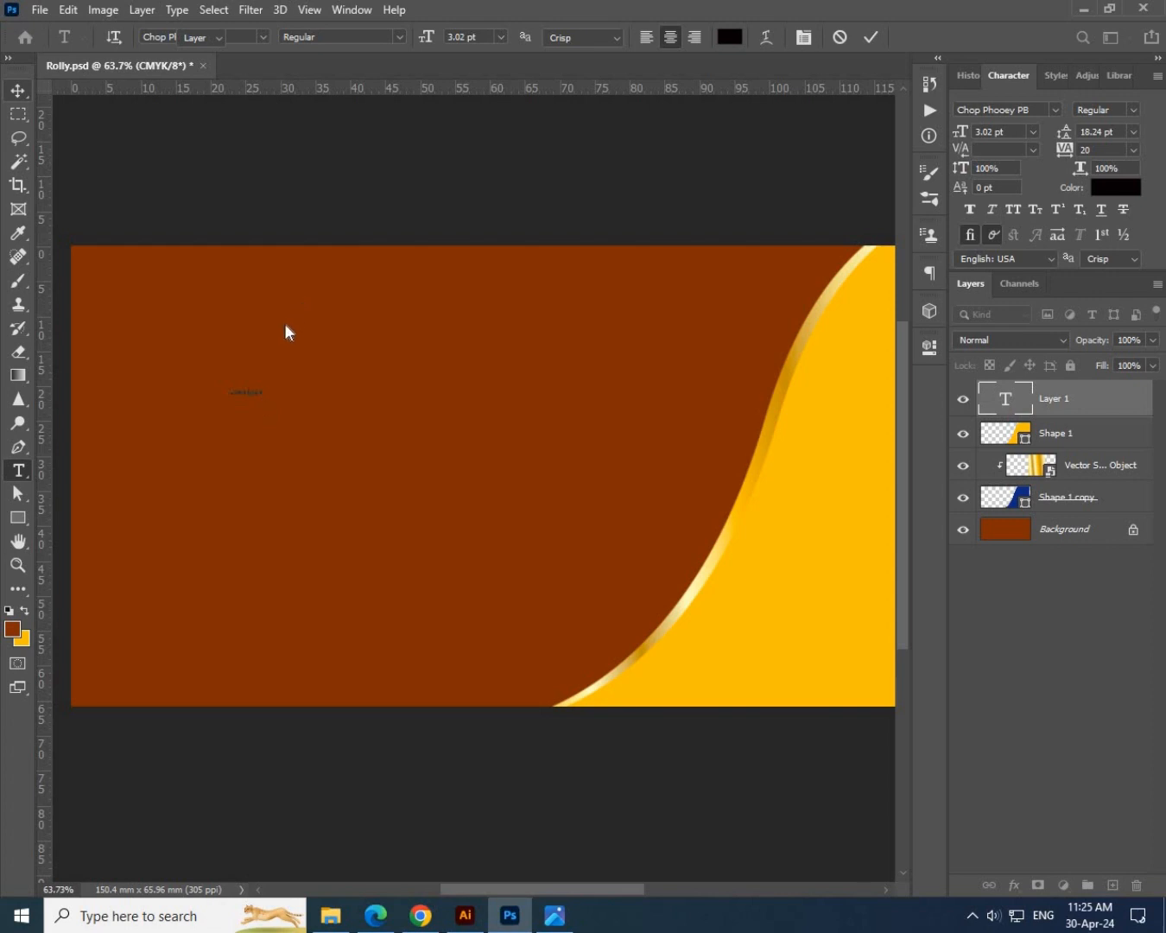
pyautogui.hotkey('ctrl', 't')
pyautogui.moveTo(263, 399); pyautogui.dragTo(657, 614)
pyautogui.press('Return')
# Replace the placeholder text with "Waflex".
pyautogui.press('t')
pyautogui.tripleClick(563, 453)
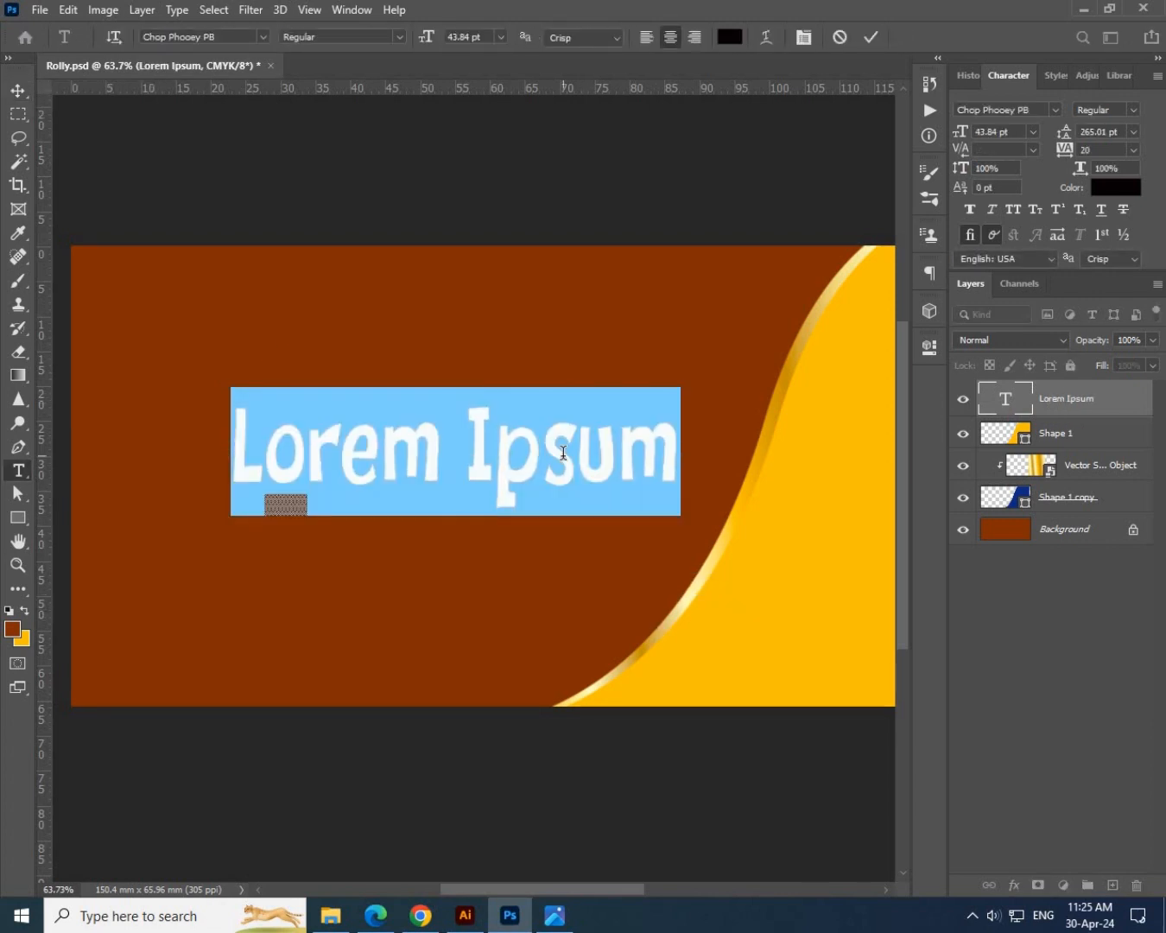
pyautogui.write('Waflex')
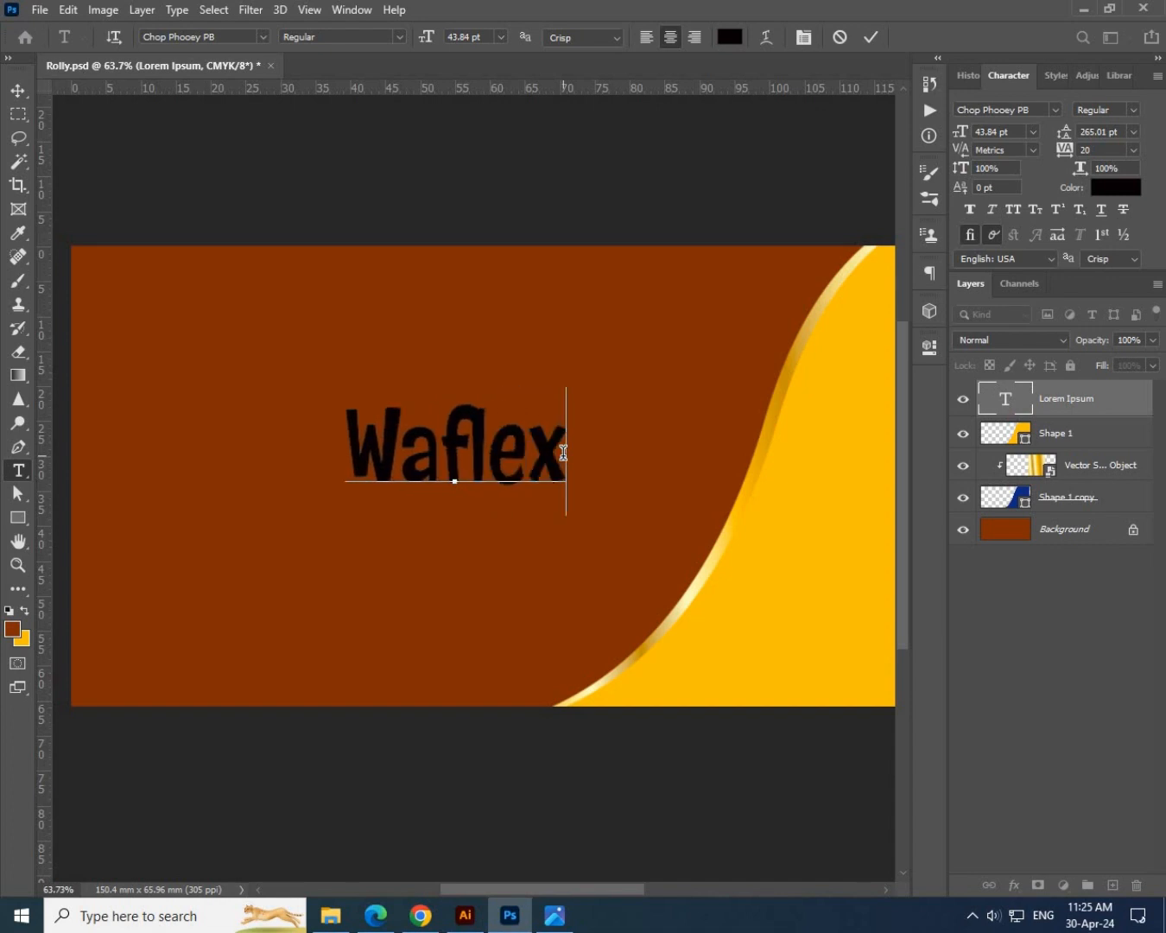
pyautogui.click(17, 90)
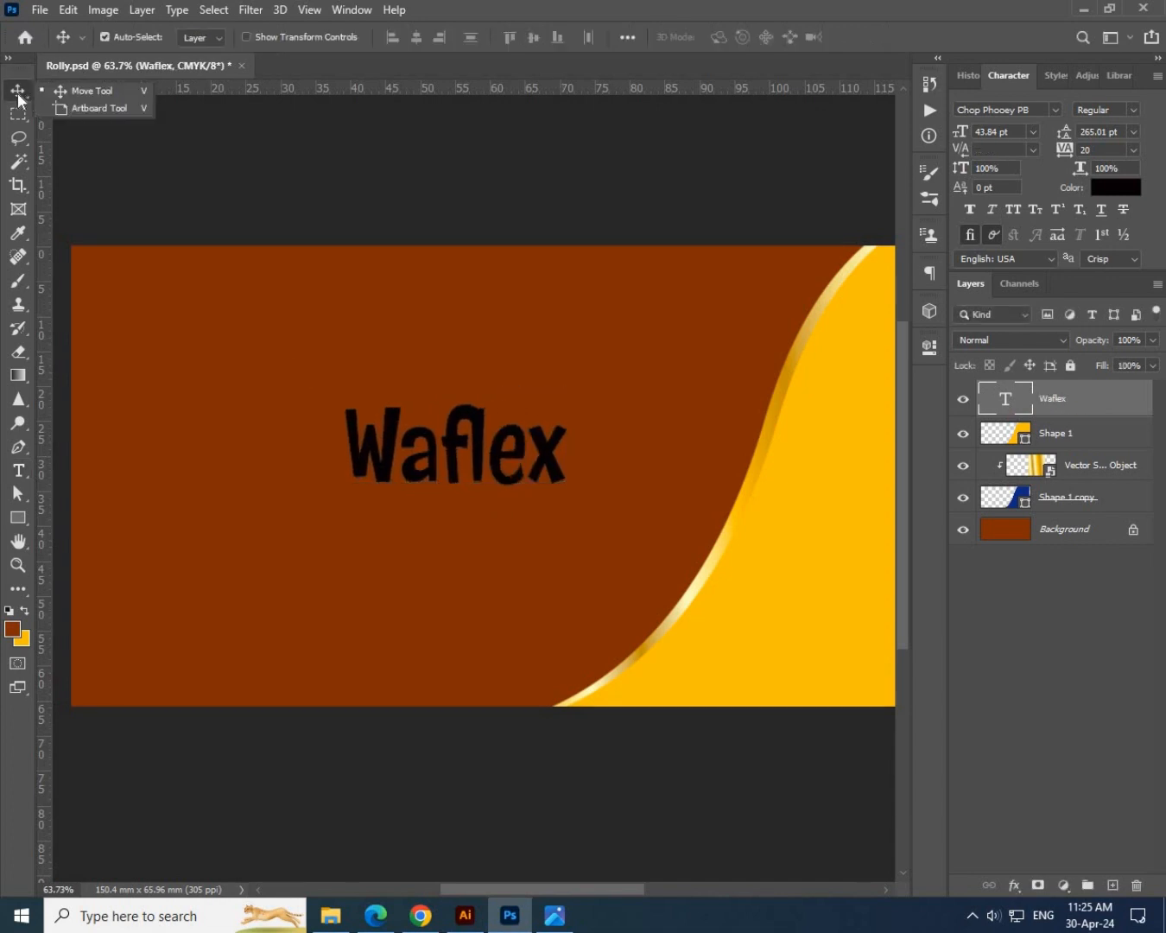
# Scale the Waflex text up to about 94.68 pt and position it in the upper part of the brown area.
pyautogui.hotkey('ctrl', 't')
pyautogui.moveTo(567, 382); pyautogui.dragTo(714, 338)
pyautogui.press('Return')
pyautogui.moveTo(453, 441); pyautogui.dragTo(409, 425)
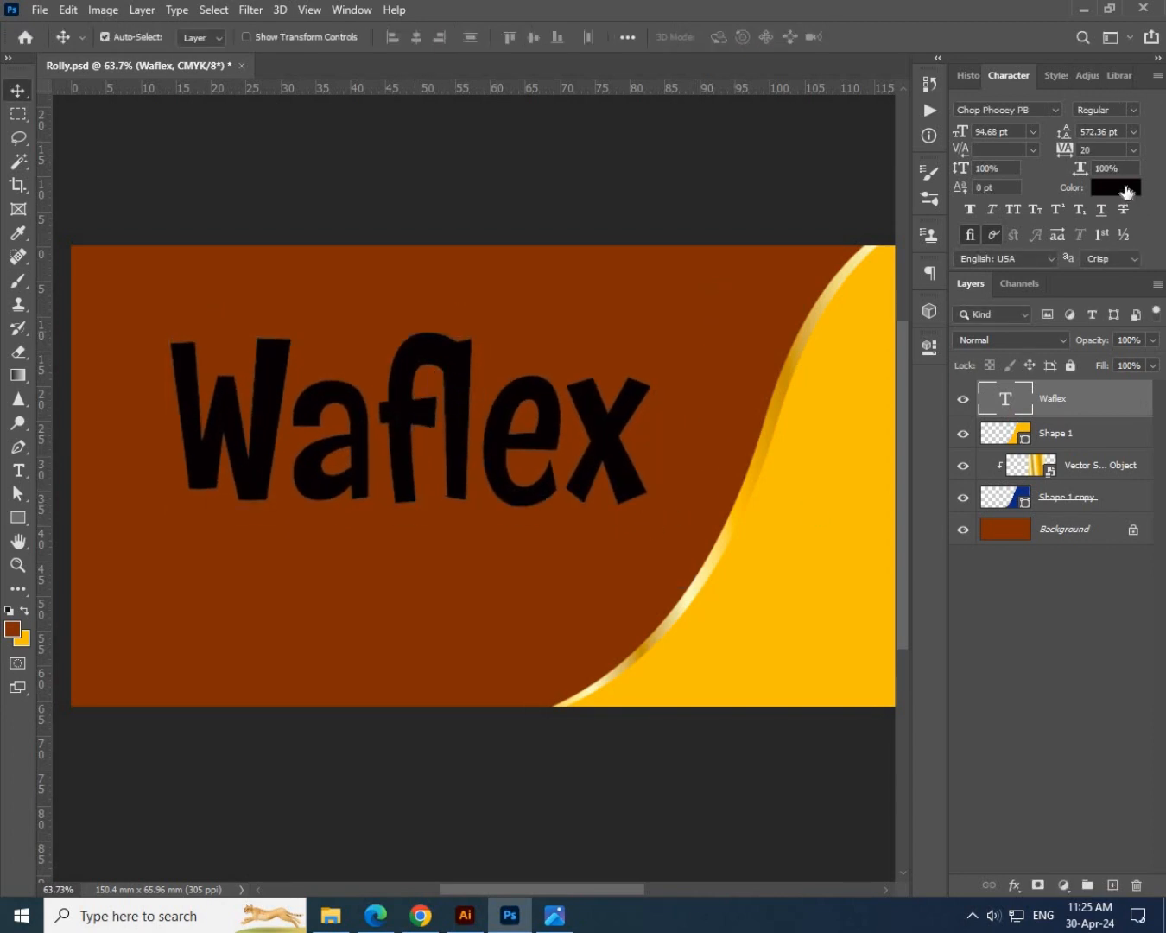
# Set the Waflex text colour to white (ffffff).
pyautogui.click(1127, 191)
pyautogui.moveTo(801, 539); pyautogui.dragTo(567, 459)
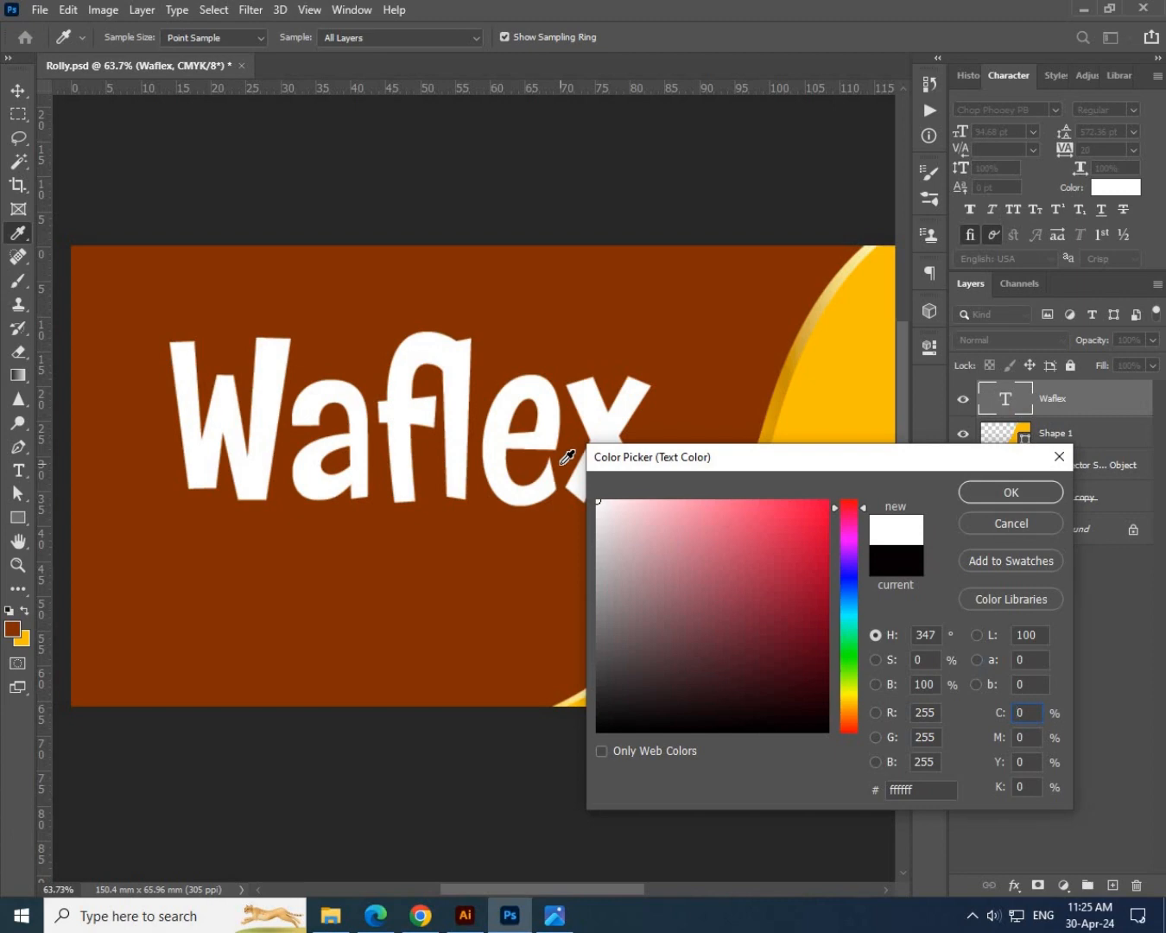
pyautogui.press('Return')
# Add a Bevel & Emboss effect to the Waflex text with its shadow colour sampled from the brown background (822f00).
pyautogui.click(1016, 884)
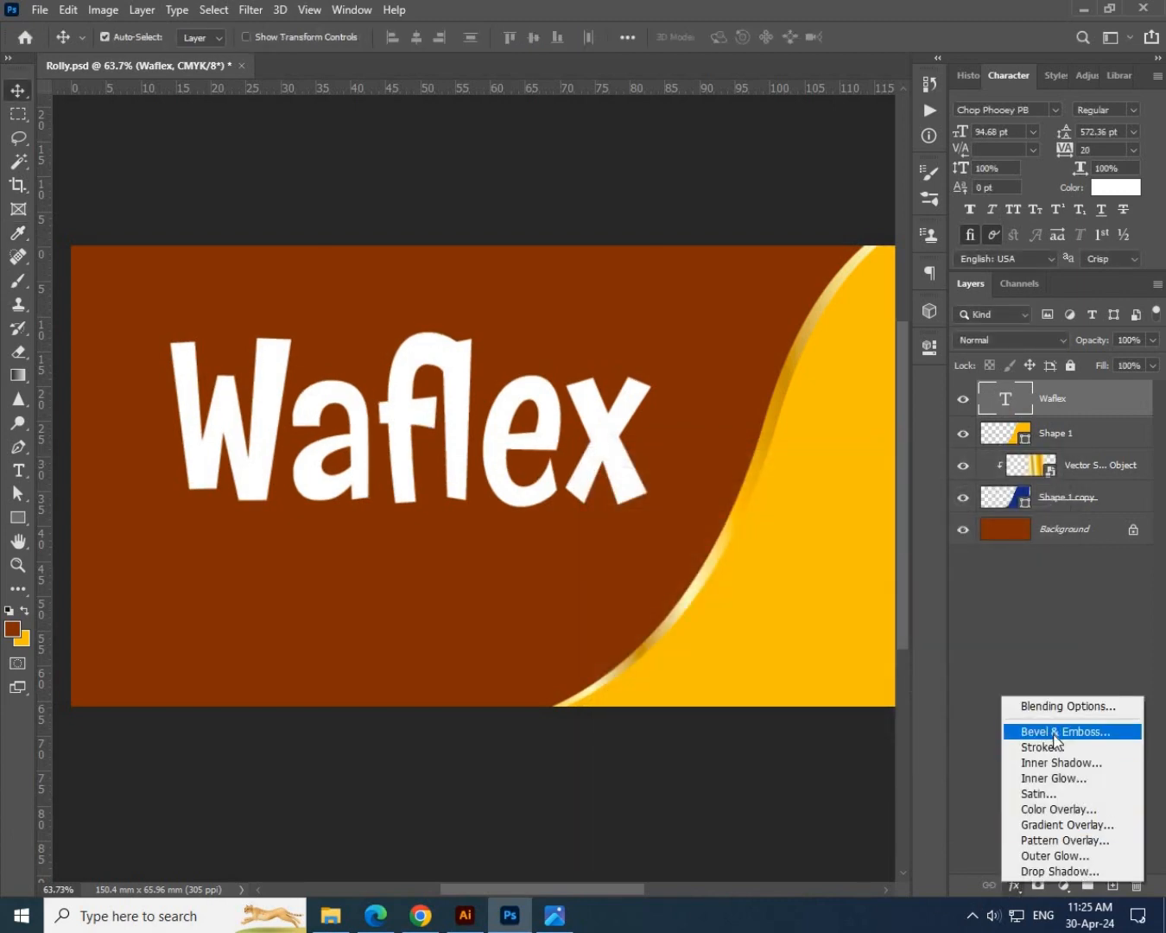
pyautogui.click(1054, 733)
pyautogui.click(883, 809)
pyautogui.click(292, 559)
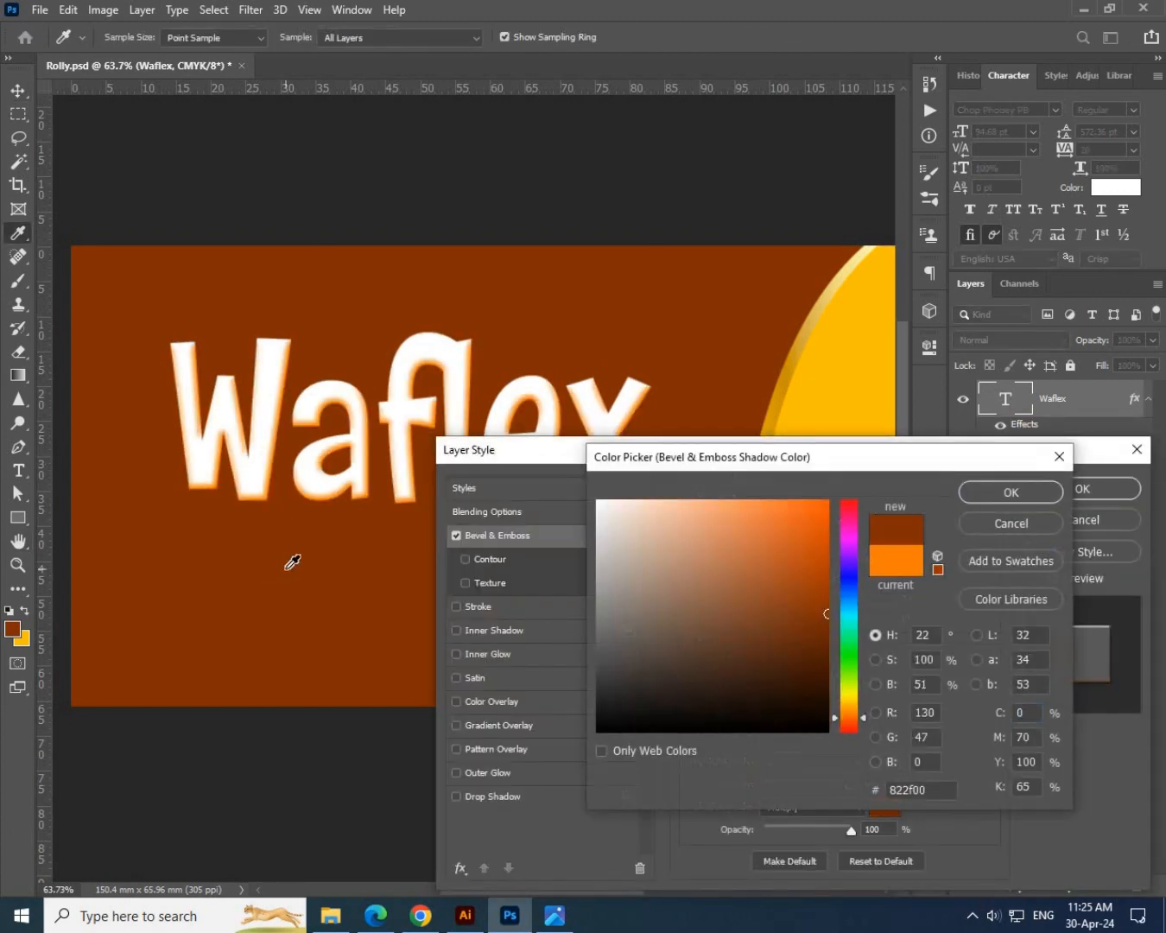
pyautogui.press('Return')
# Change the bevel style to Emboss and set its size to 24 px.
pyautogui.moveTo(771, 598); pyautogui.dragTo(762, 594)
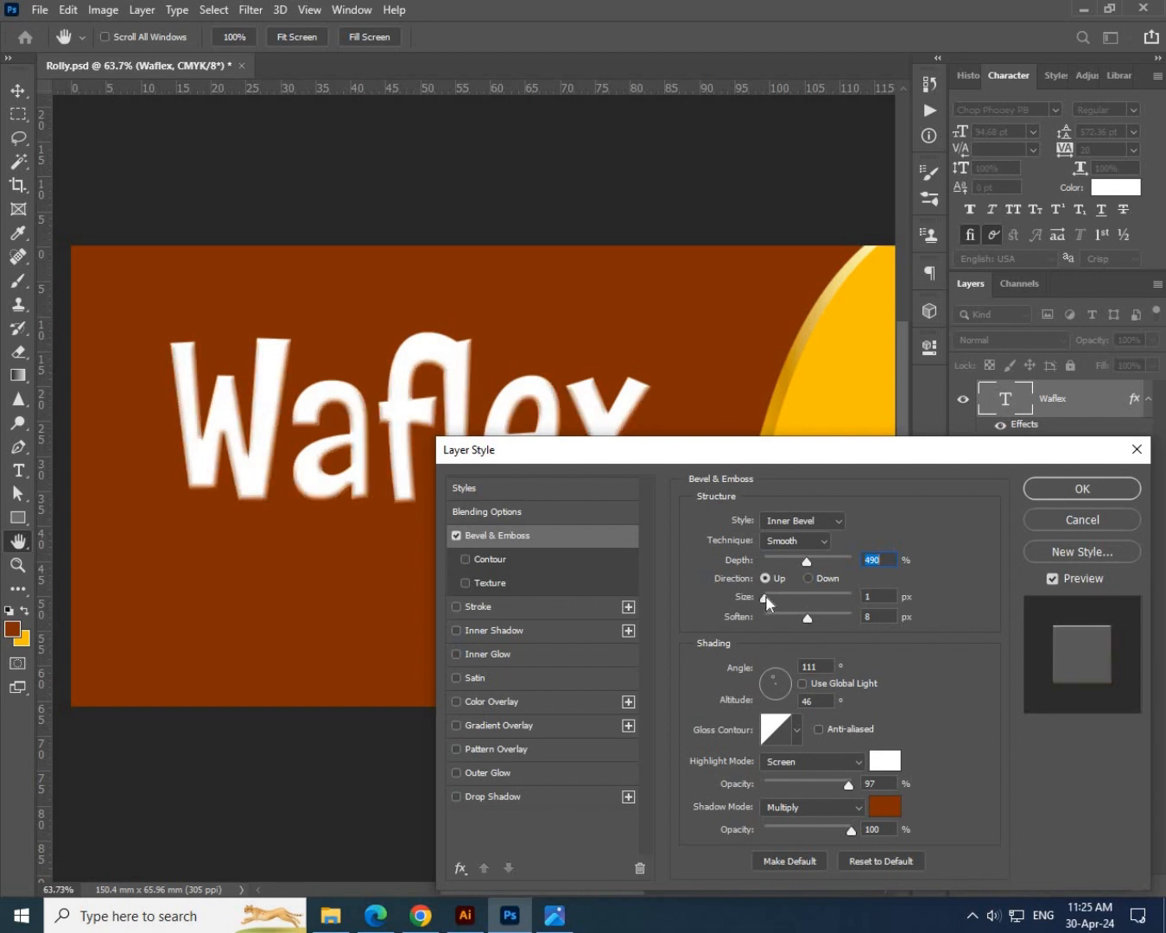
pyautogui.click(791, 520)
pyautogui.click(788, 565)
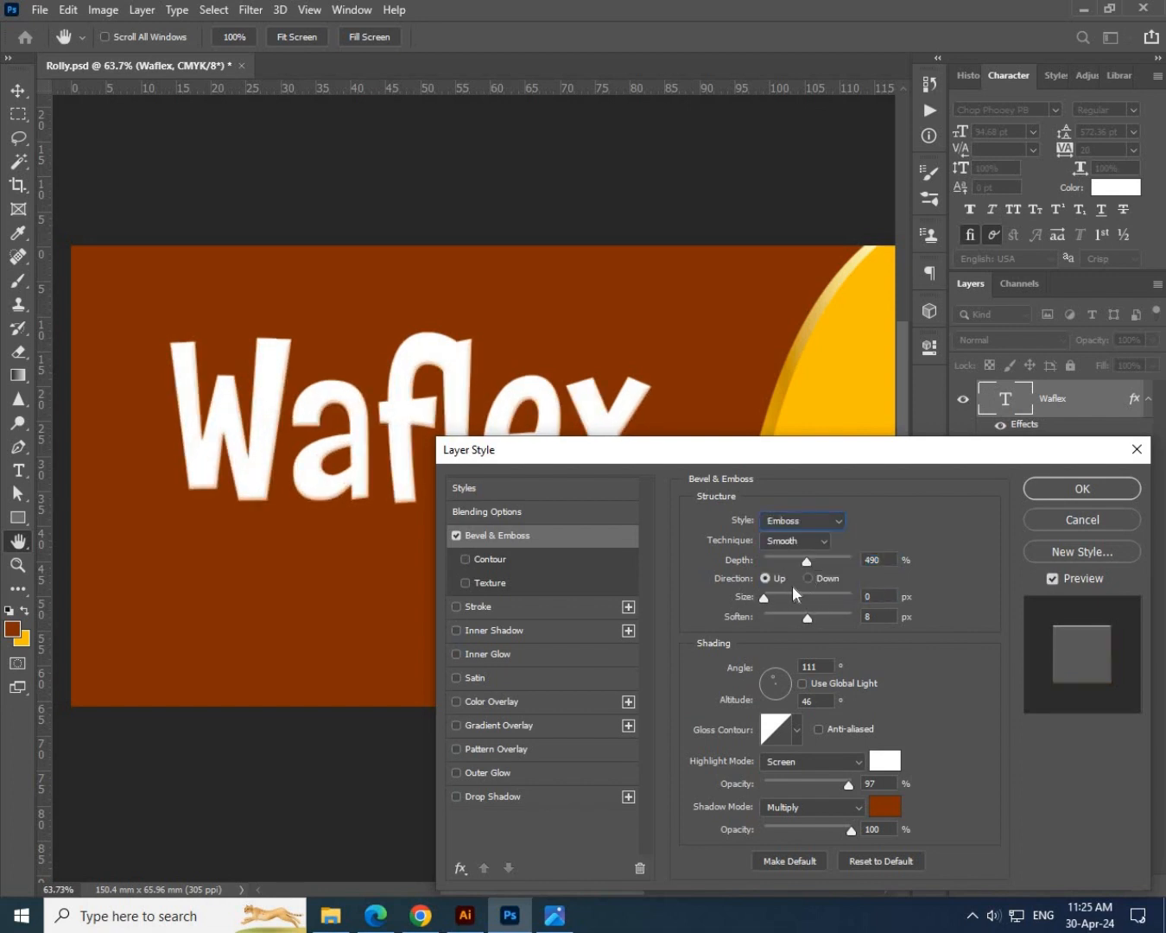
pyautogui.moveTo(764, 597)
pyautogui.mouseDown()
pyautogui.moveTo(812, 625)
pyautogui.moveTo(777, 602)
pyautogui.mouseUp()
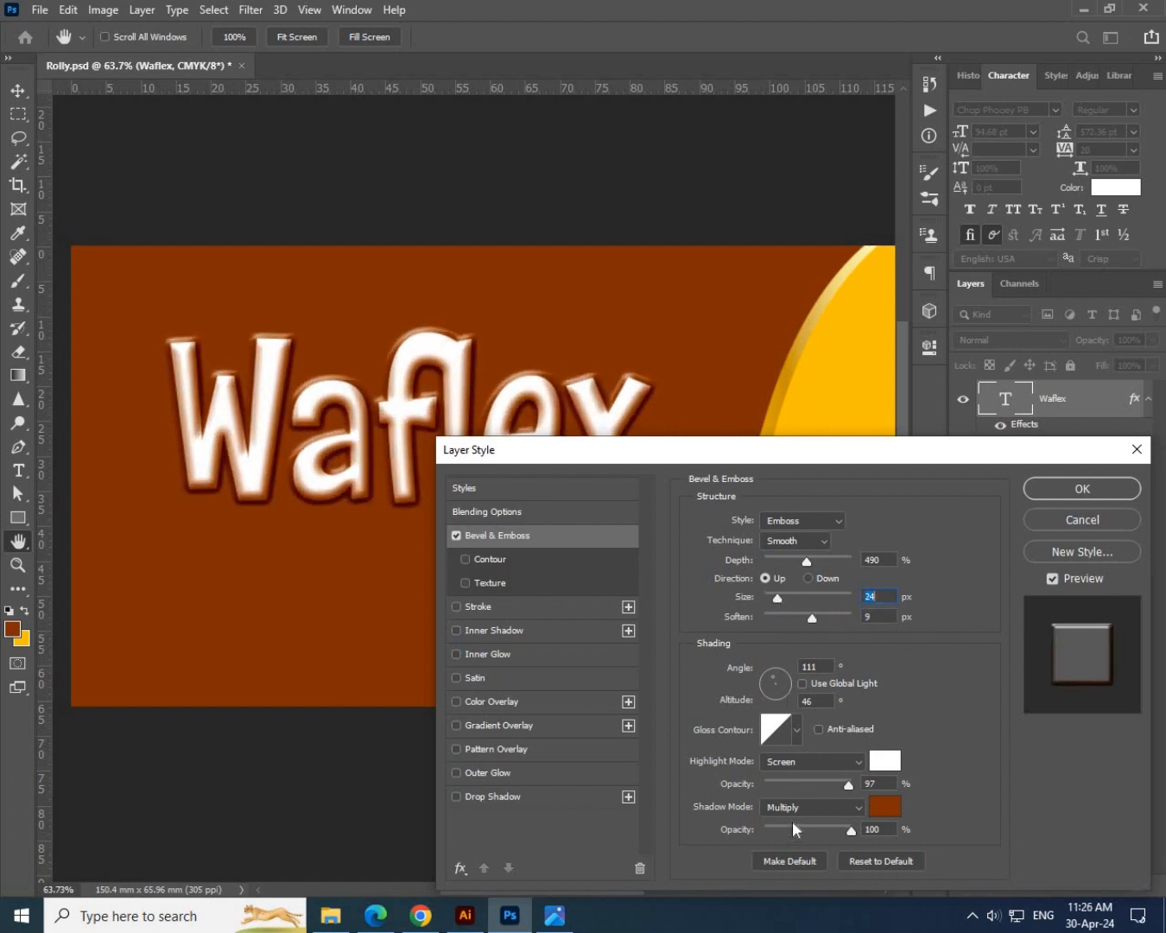
# Lower the bevel's shadow opacity to 17%, raise its depth to 709% and apply the effect to the Waflex text.
pyautogui.moveTo(784, 828); pyautogui.dragTo(773, 826)
pyautogui.moveTo(738, 453); pyautogui.dragTo(741, 593)
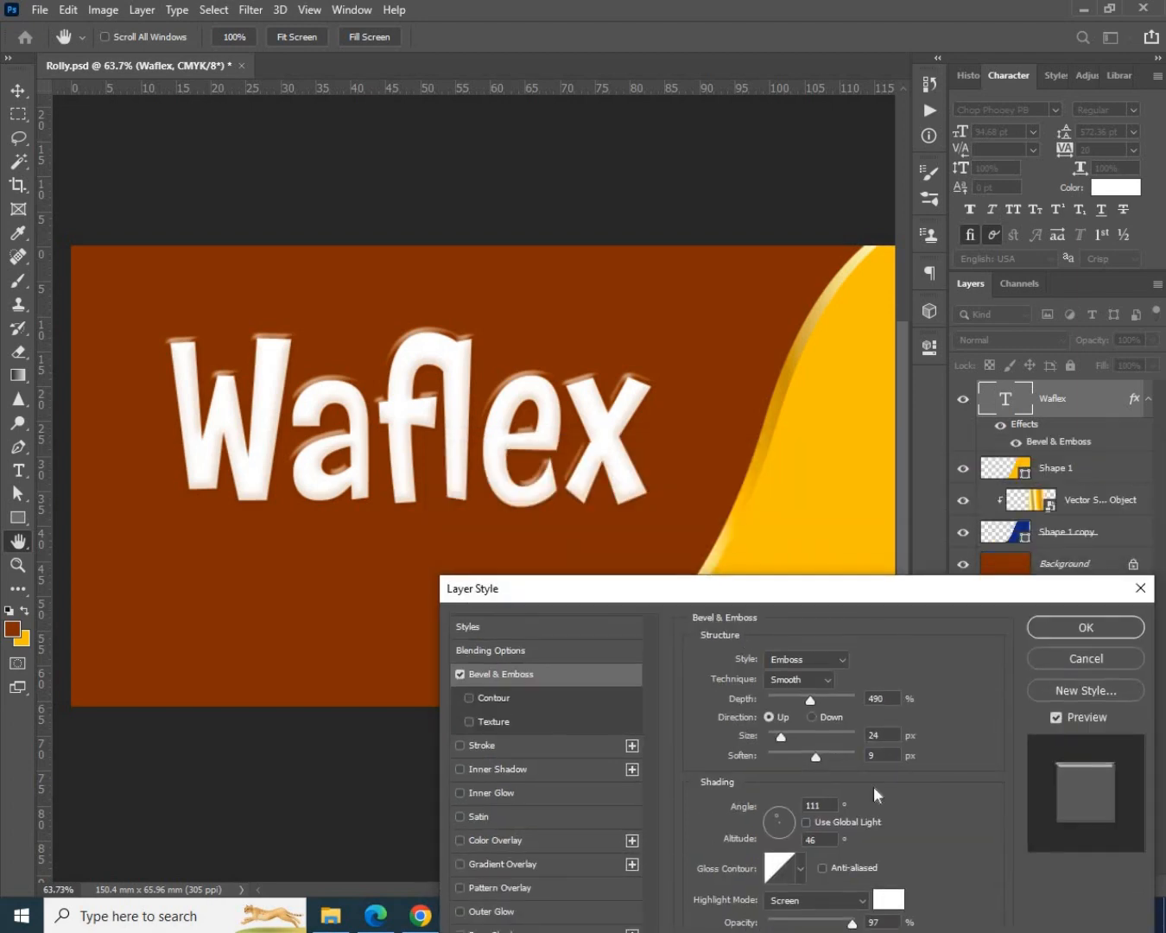
pyautogui.moveTo(824, 702)
pyautogui.mouseDown()
pyautogui.moveTo(808, 709)
pyautogui.moveTo(830, 711)
pyautogui.mouseUp()
pyautogui.moveTo(802, 589); pyautogui.dragTo(910, 401)
pyautogui.click(891, 778)
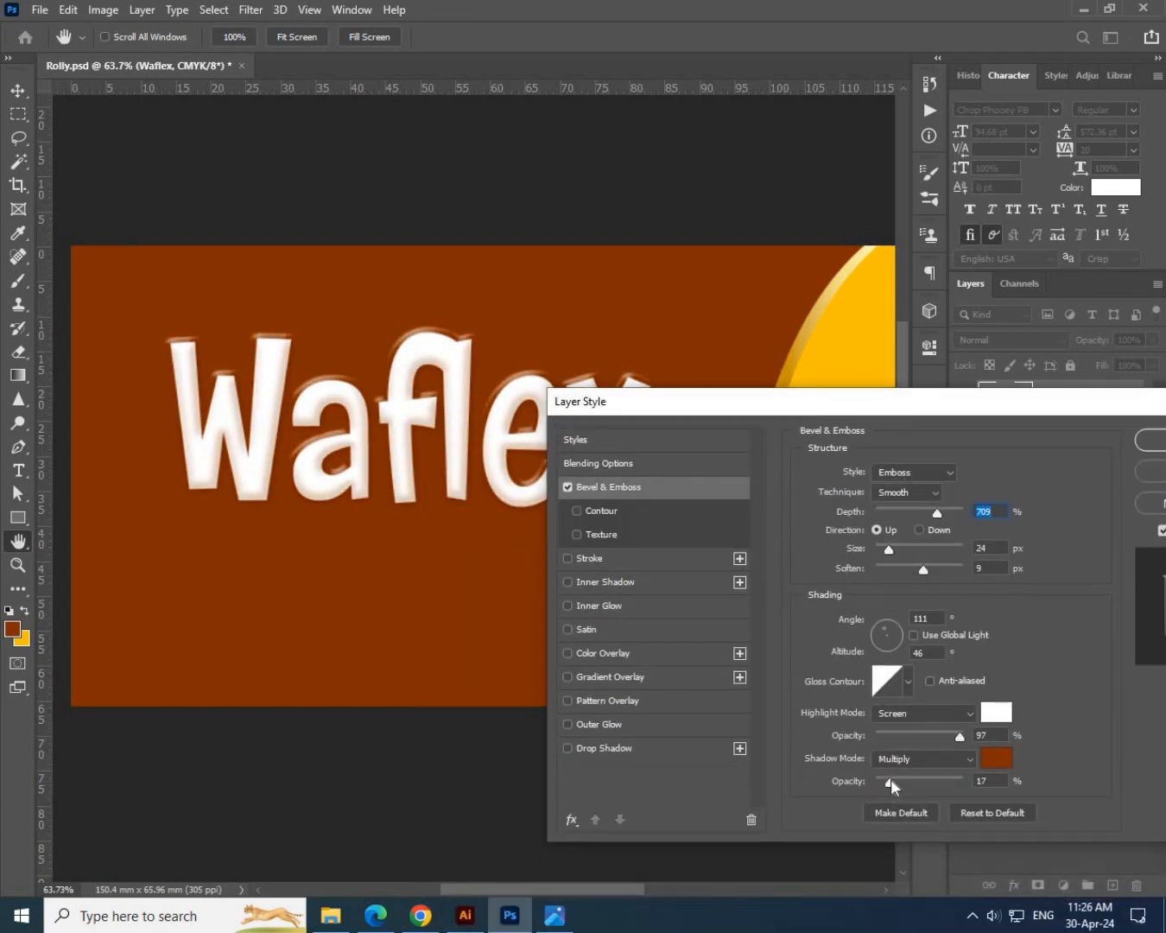
pyautogui.moveTo(644, 406); pyautogui.dragTo(566, 440)
pyautogui.press('Return')
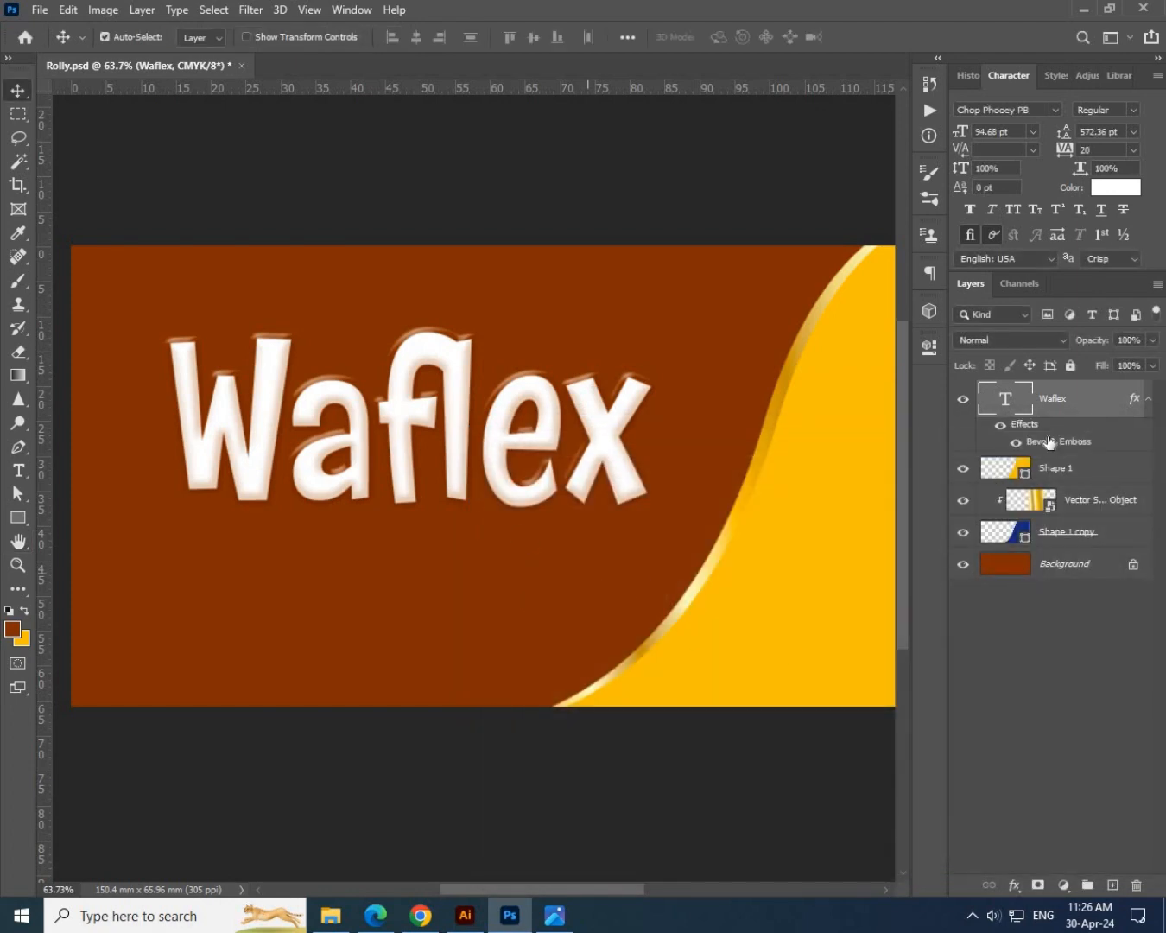
# Disable the Waflex bevel and add a drop shadow with 100% opacity, 122° angle, 16 px distance, 100% spread and 0 px size.
pyautogui.doubleClick(1057, 442)
pyautogui.click(467, 521)
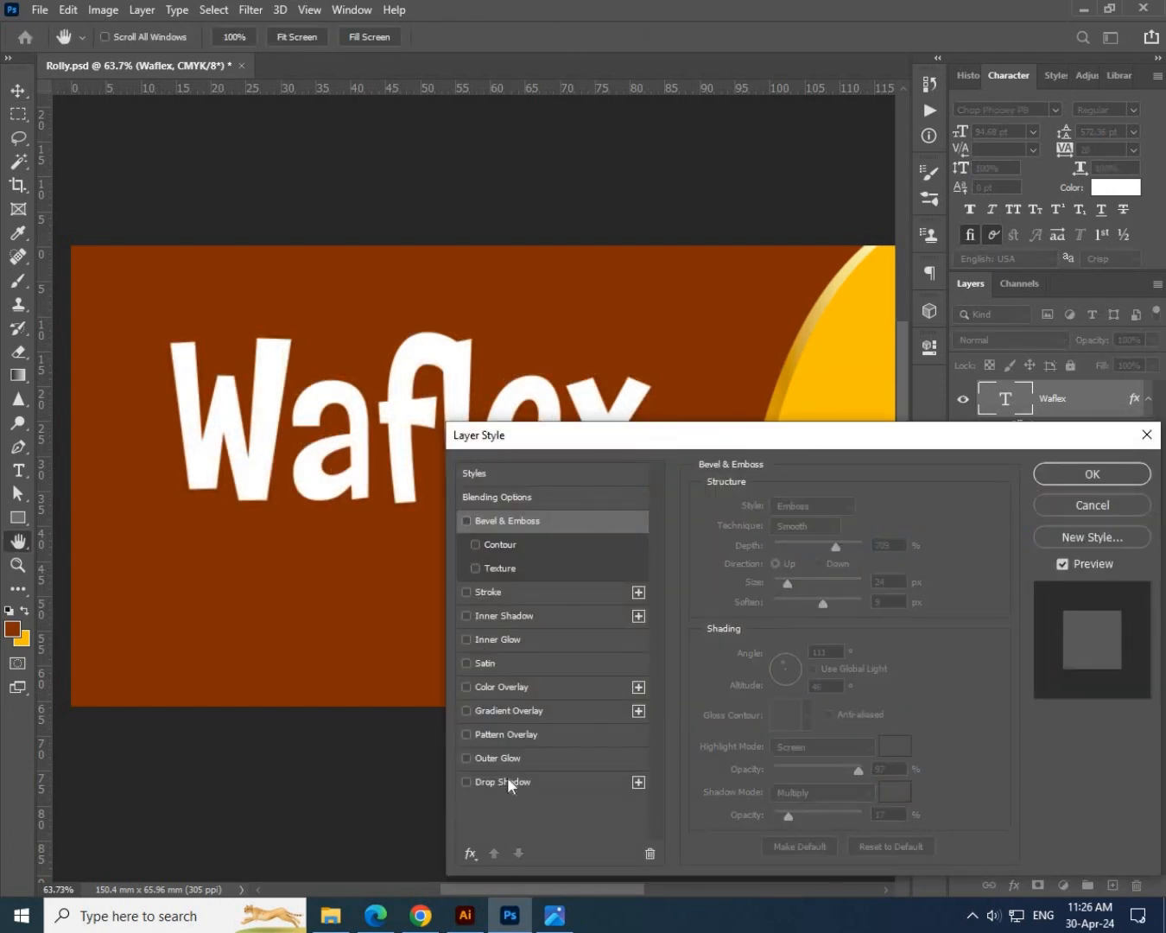
pyautogui.click(507, 780)
pyautogui.moveTo(811, 537); pyautogui.dragTo(871, 554)
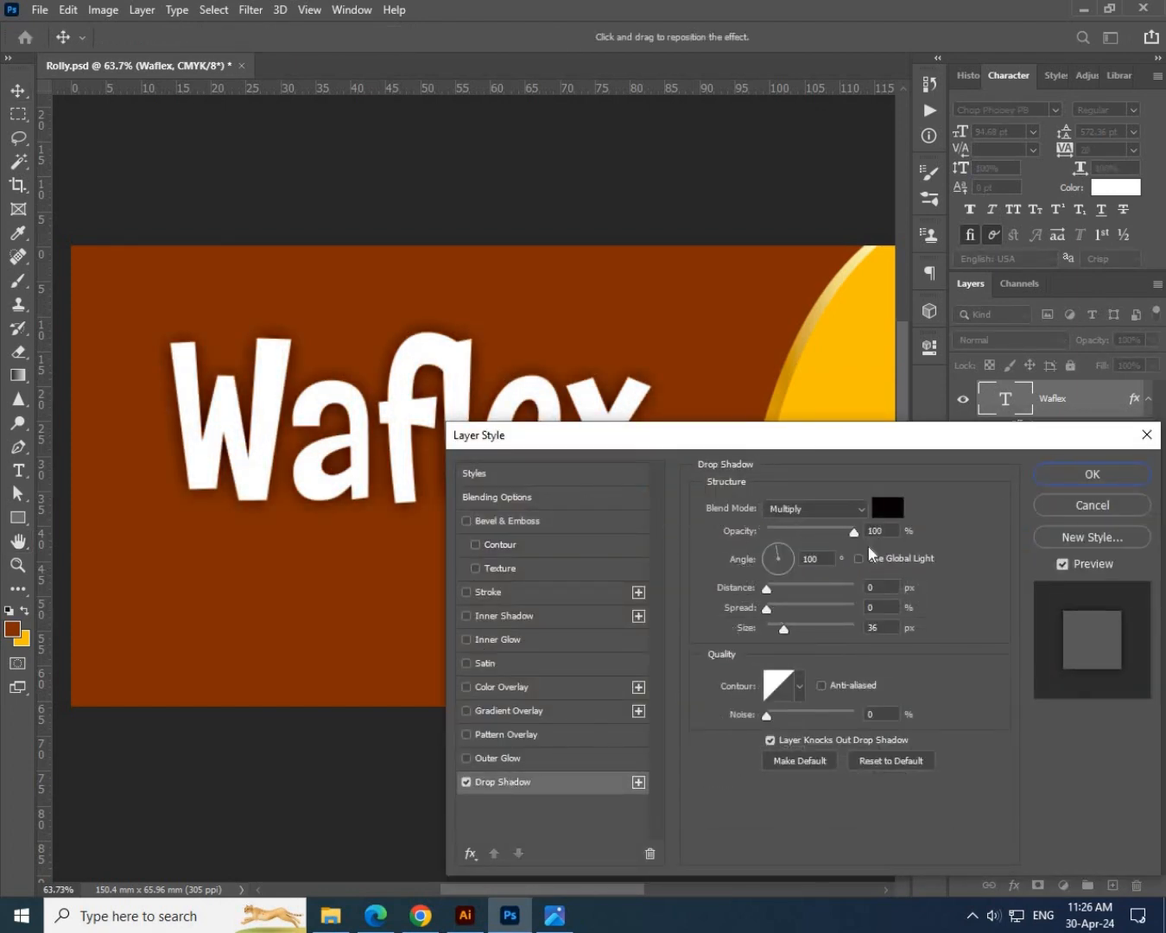
pyautogui.moveTo(770, 607); pyautogui.dragTo(871, 610)
pyautogui.moveTo(776, 658)
pyautogui.mouseDown()
pyautogui.moveTo(773, 596)
pyautogui.moveTo(765, 630)
pyautogui.mouseUp()
pyautogui.moveTo(410, 490); pyautogui.dragTo(422, 505)
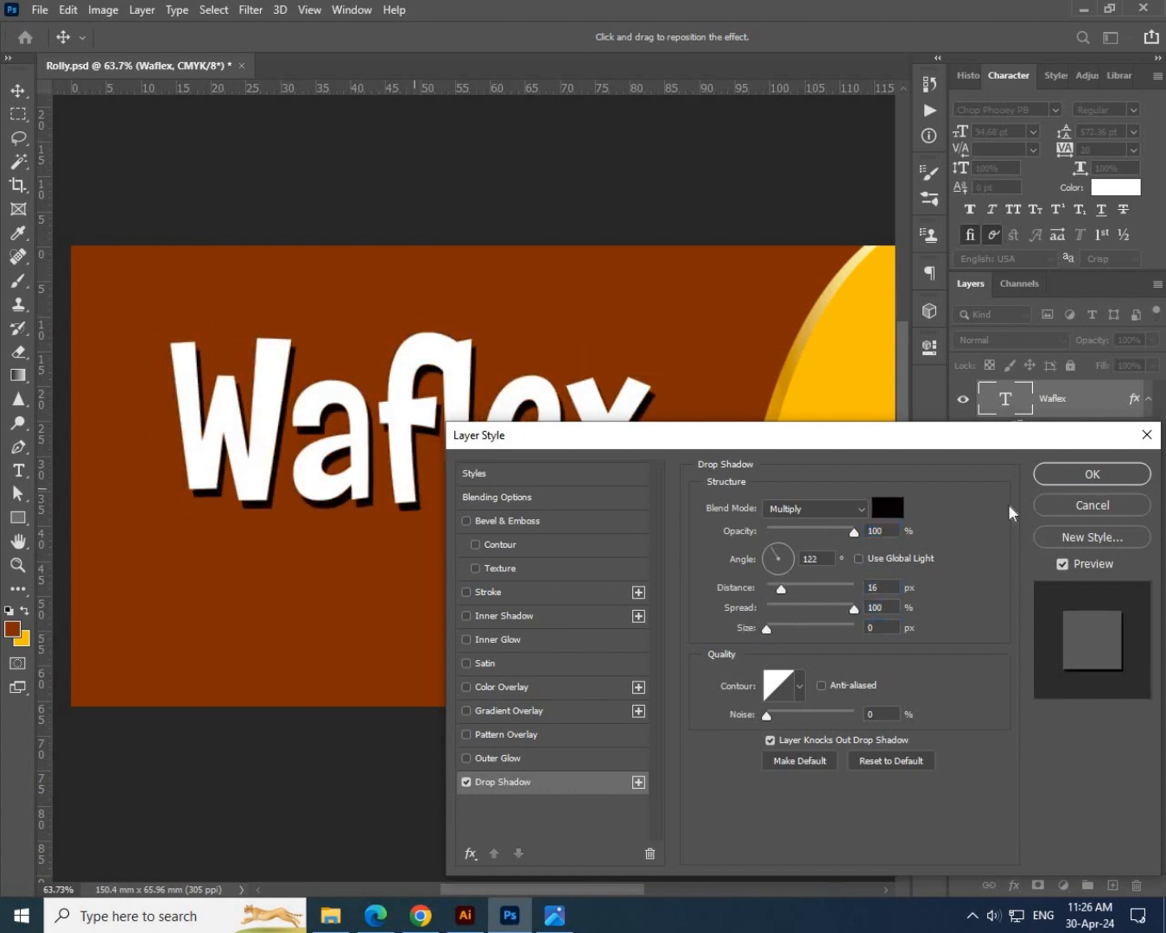
# Keep the drop shadow colour black and lower the shadow's opacity.
pyautogui.moveTo(692, 434); pyautogui.dragTo(694, 631)
pyautogui.click(892, 704)
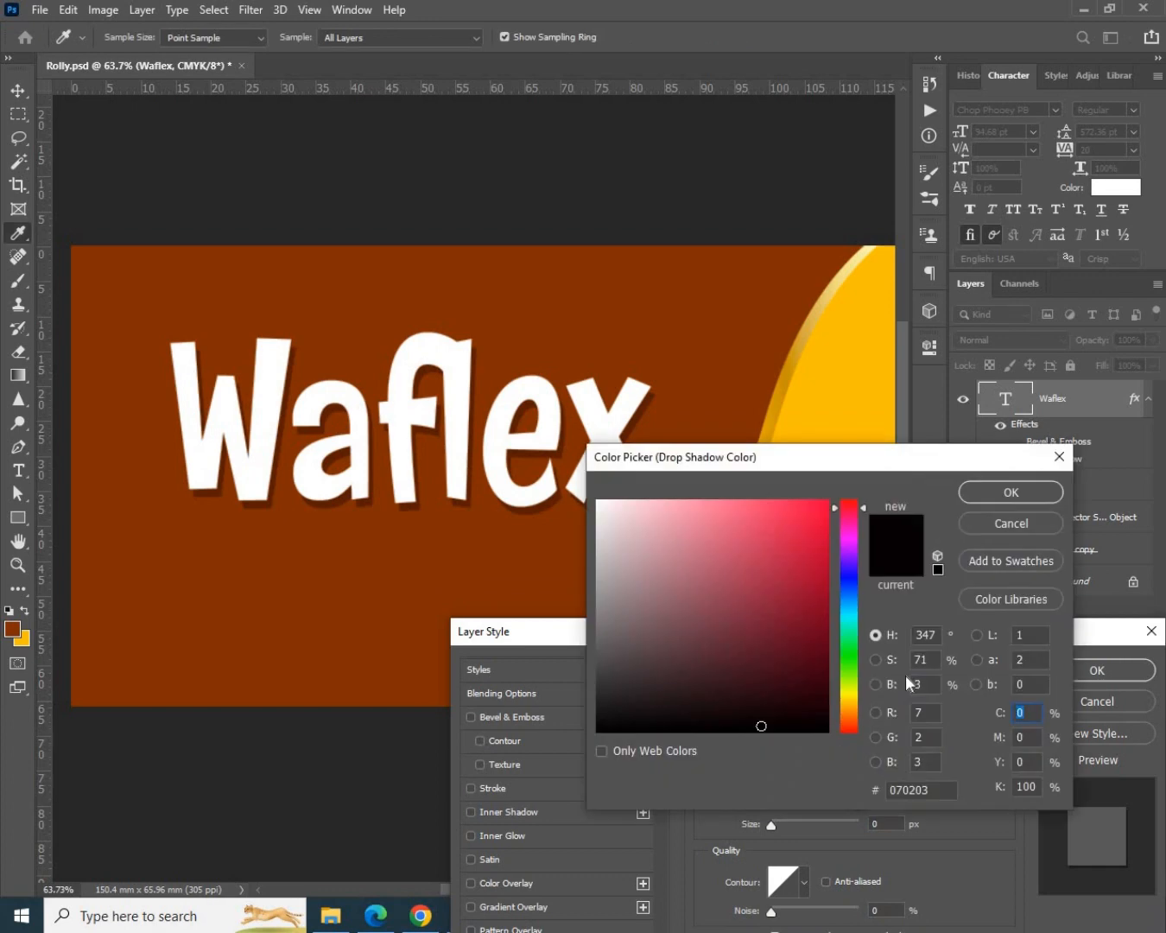
pyautogui.click(970, 489)
pyautogui.moveTo(858, 727); pyautogui.dragTo(805, 728)
# Re-enable Bevel & Emboss together with the drop shadow on Waflex and move the text slightly down.
pyautogui.moveTo(777, 641); pyautogui.dragTo(708, 524)
pyautogui.click(435, 635)
pyautogui.moveTo(748, 660); pyautogui.dragTo(748, 659)
pyautogui.moveTo(748, 896); pyautogui.dragTo(742, 892)
pyautogui.press('Return')
pyautogui.moveTo(554, 420); pyautogui.dragTo(553, 430)
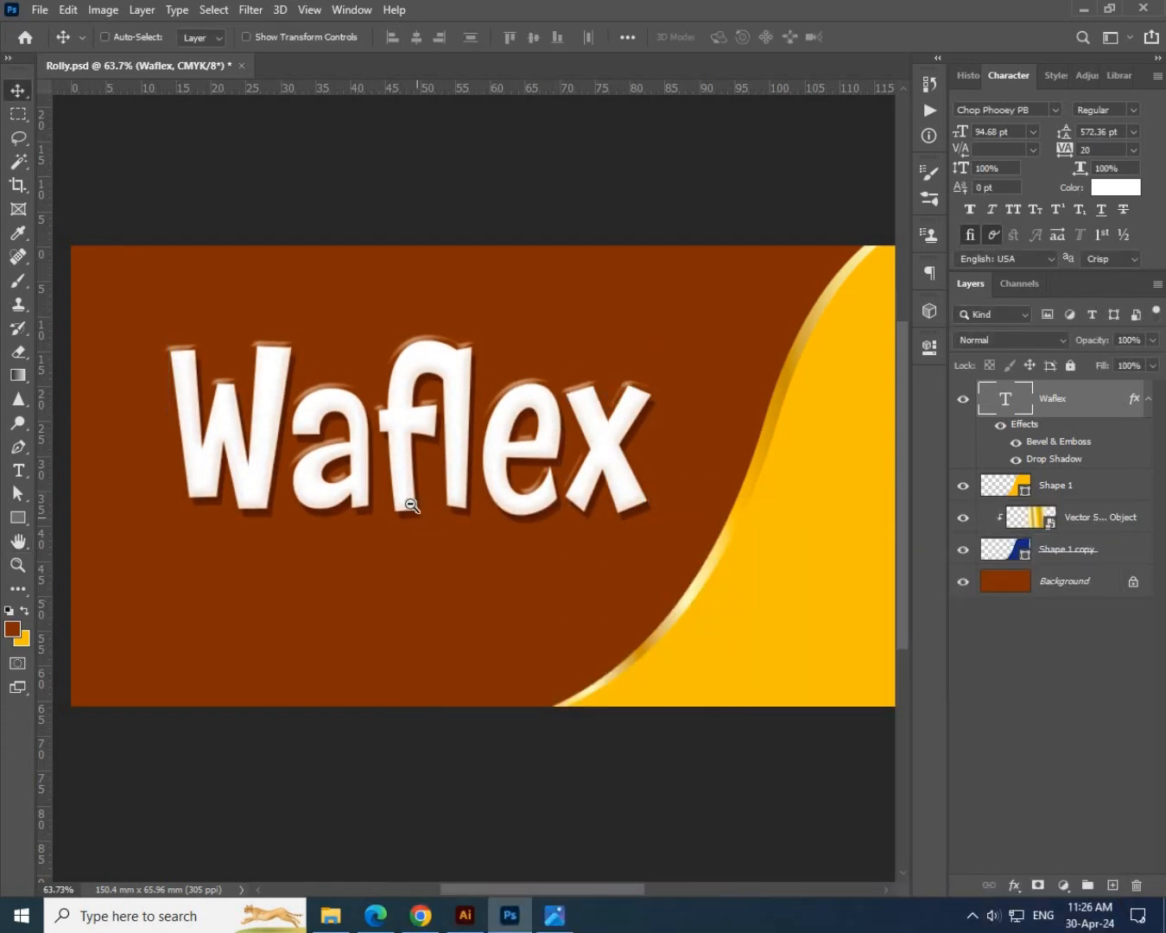
# Add the text "Roll Sticks" below Waflex on the brown area at about 64.66 pt.
pyautogui.moveTo(554, 567); pyautogui.dragTo(506, 514)
pyautogui.moveTo(328, 534); pyautogui.dragTo(356, 548)
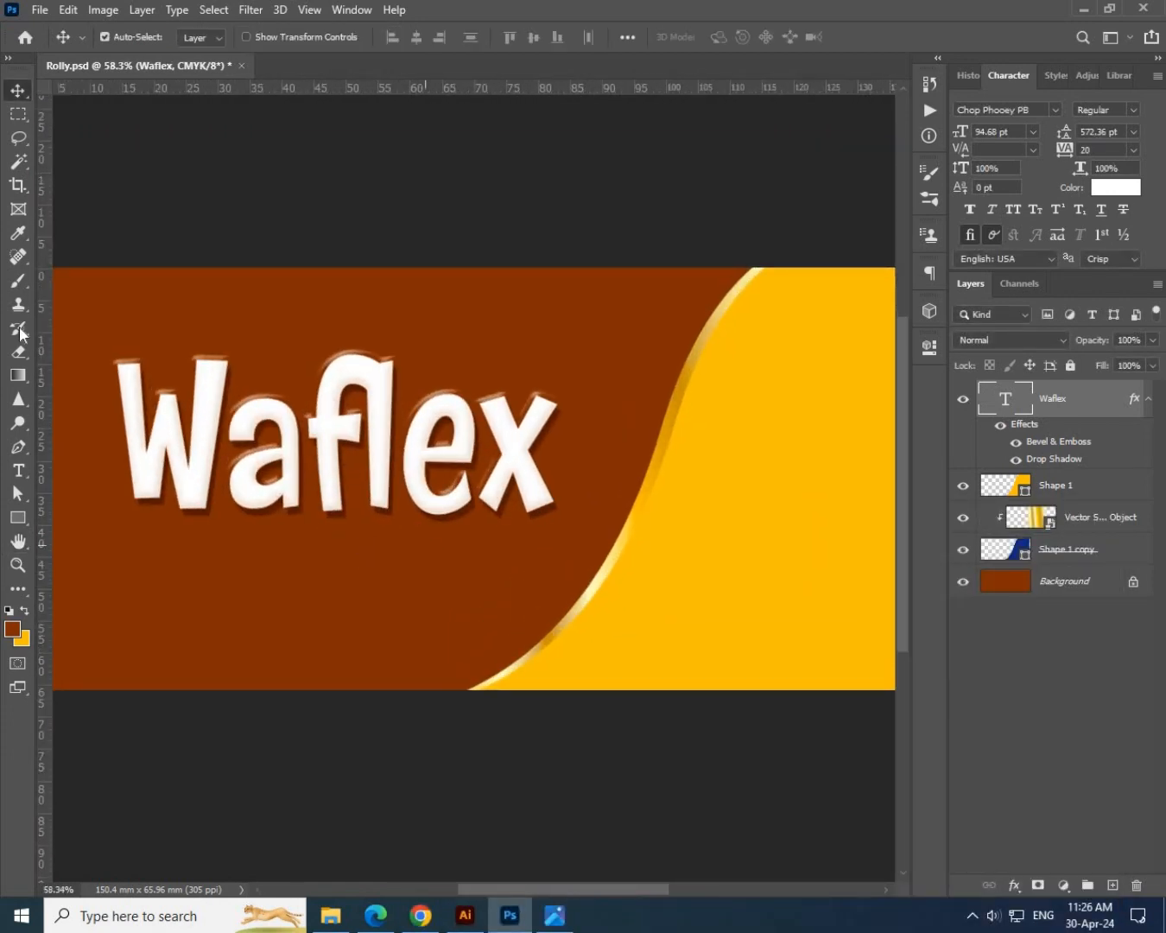
pyautogui.click(19, 470)
pyautogui.click(303, 660)
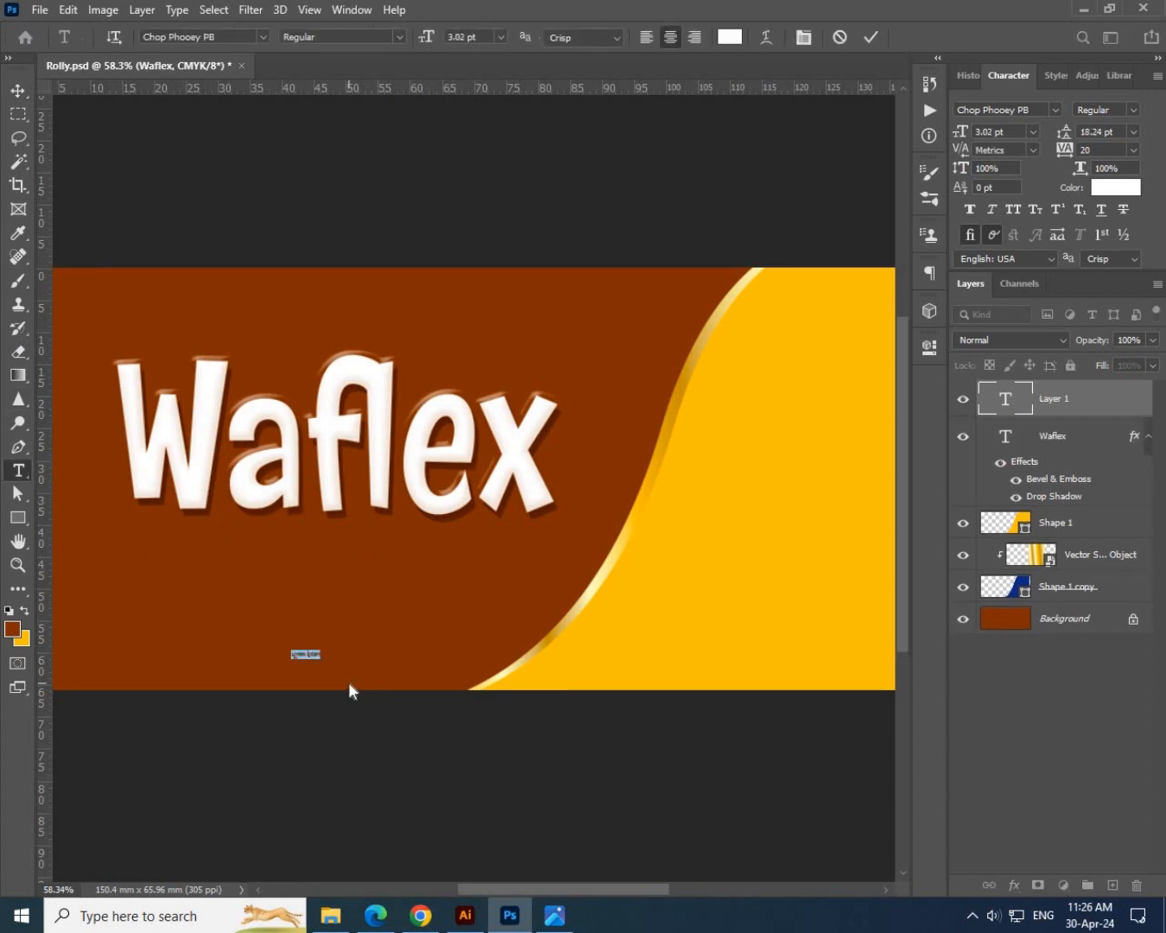
pyautogui.press('BackSpace')
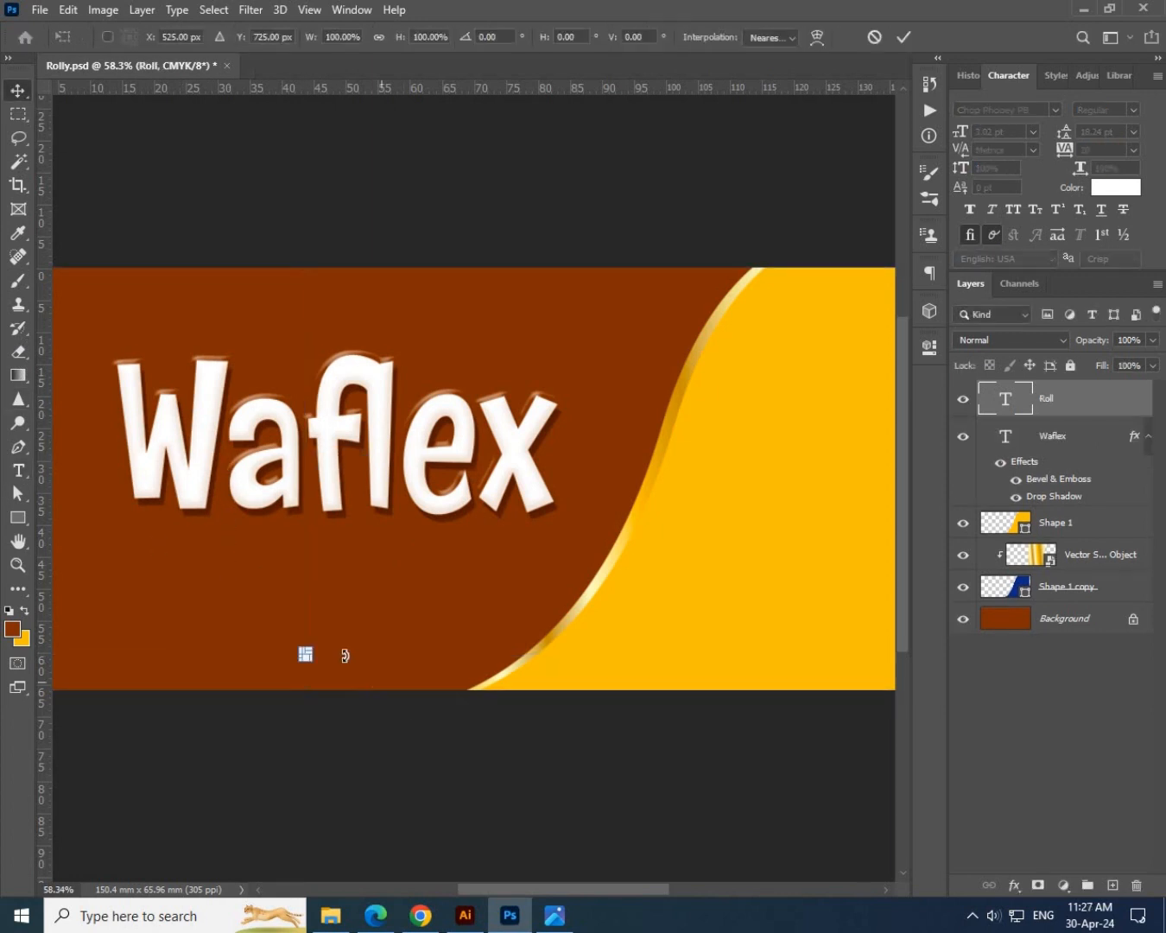
pyautogui.moveTo(344, 654); pyautogui.dragTo(373, 605)
pyautogui.write('Sti')
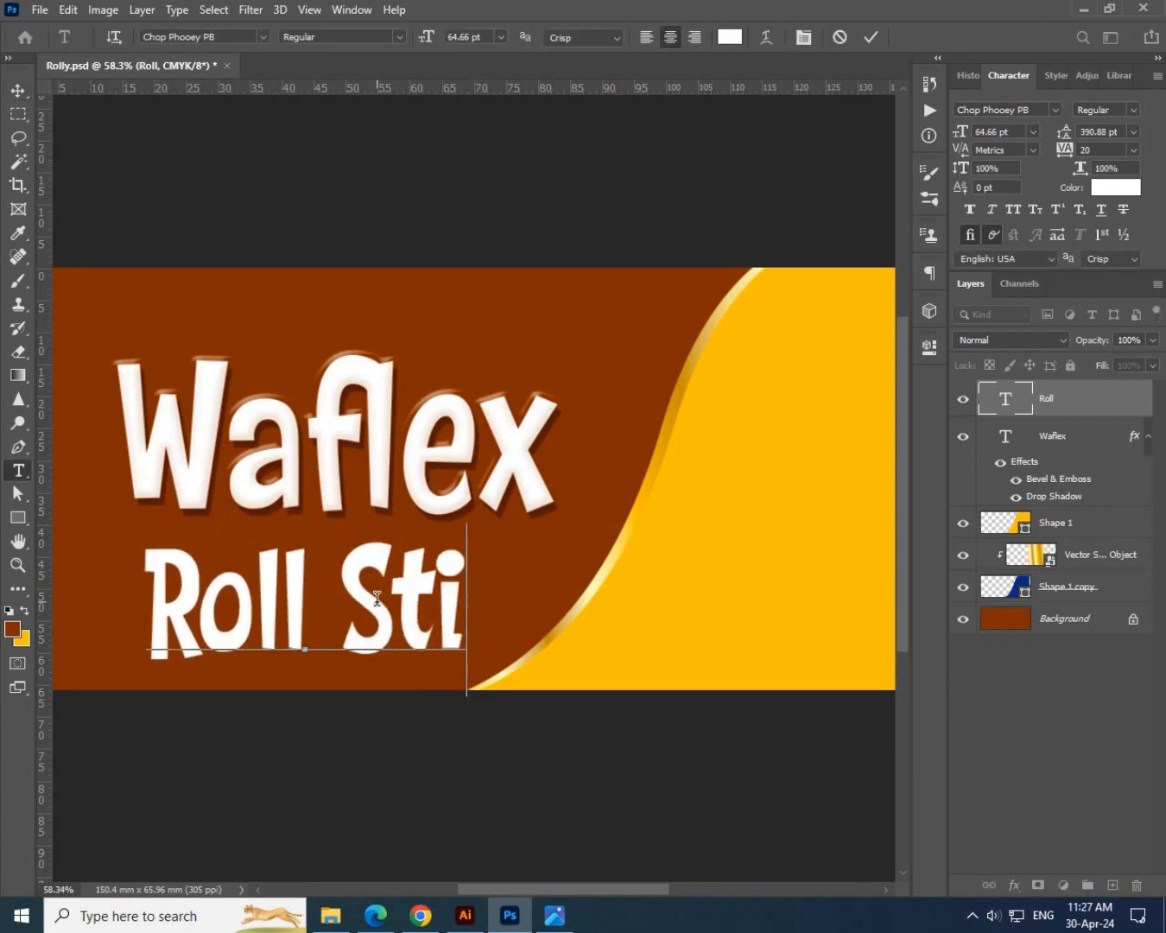
pyautogui.write('cks')
# Scale the Roll Sticks text down to about 34.56 pt and position it centrally beneath Waflex.
pyautogui.click(17, 92)
pyautogui.hotkey('ctrl', 't')
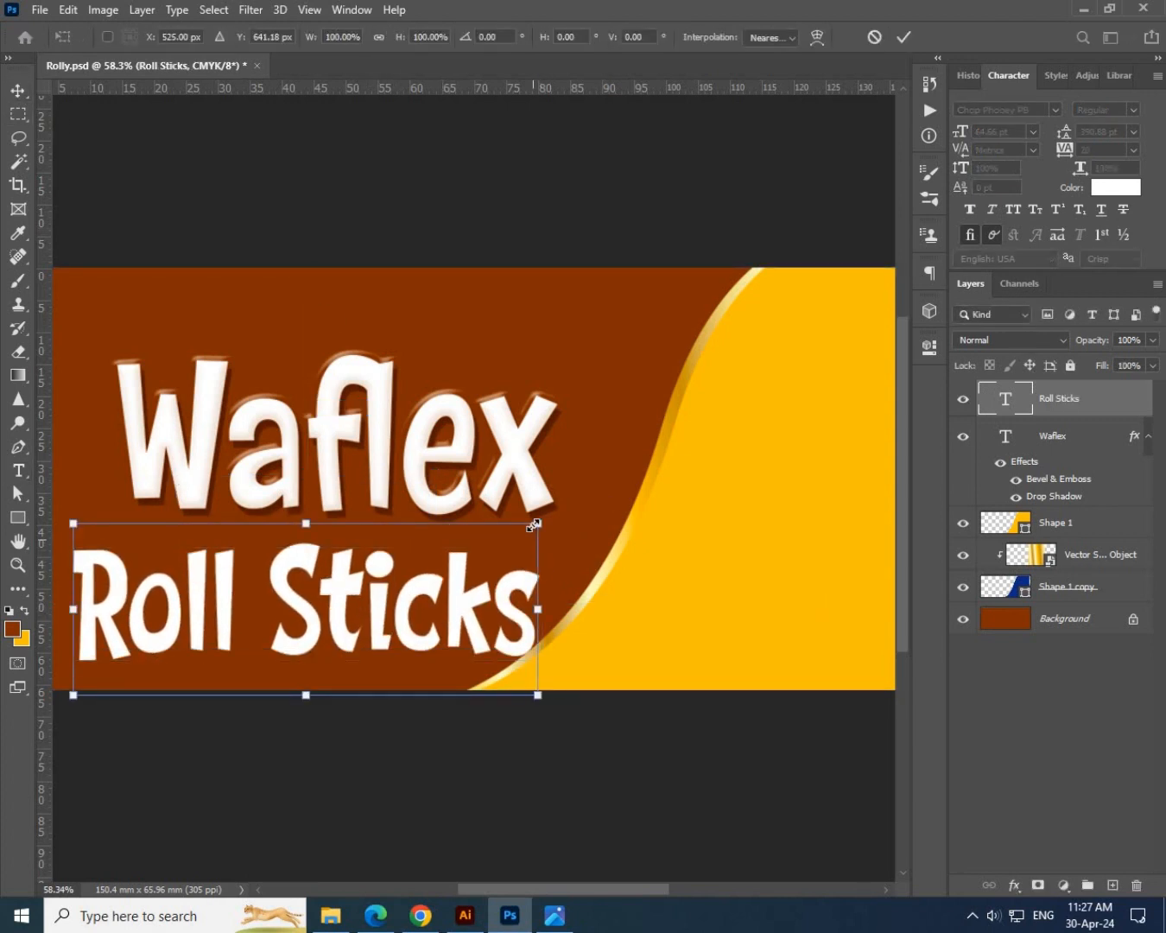
pyautogui.moveTo(538, 523); pyautogui.dragTo(405, 572)
pyautogui.moveTo(353, 611); pyautogui.dragTo(349, 571)
pyautogui.moveTo(441, 557); pyautogui.dragTo(474, 565)
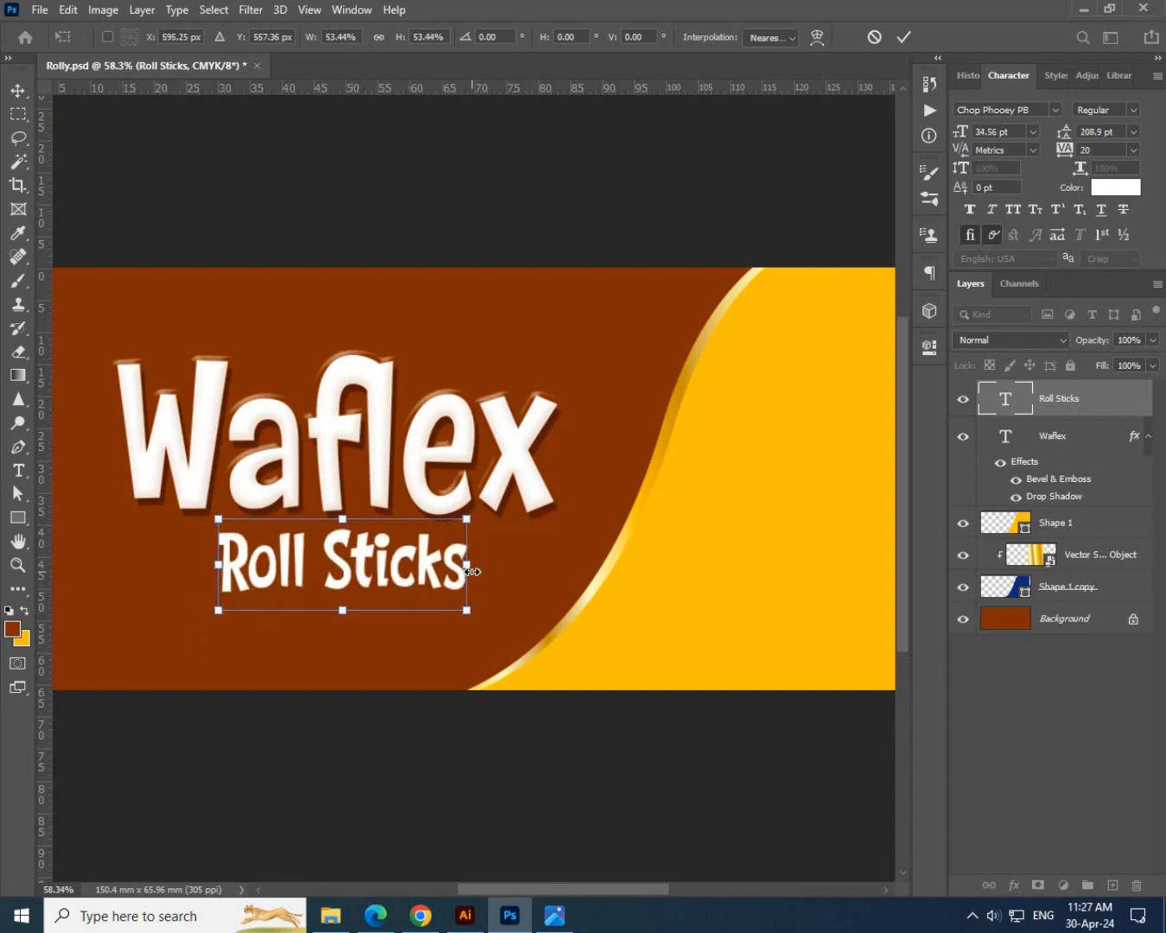
pyautogui.press('Return')
# Set the Roll Sticks text colour to the yellow sampled from the curved shape (ffc200).
pyautogui.click(1115, 187)
pyautogui.click(728, 416)
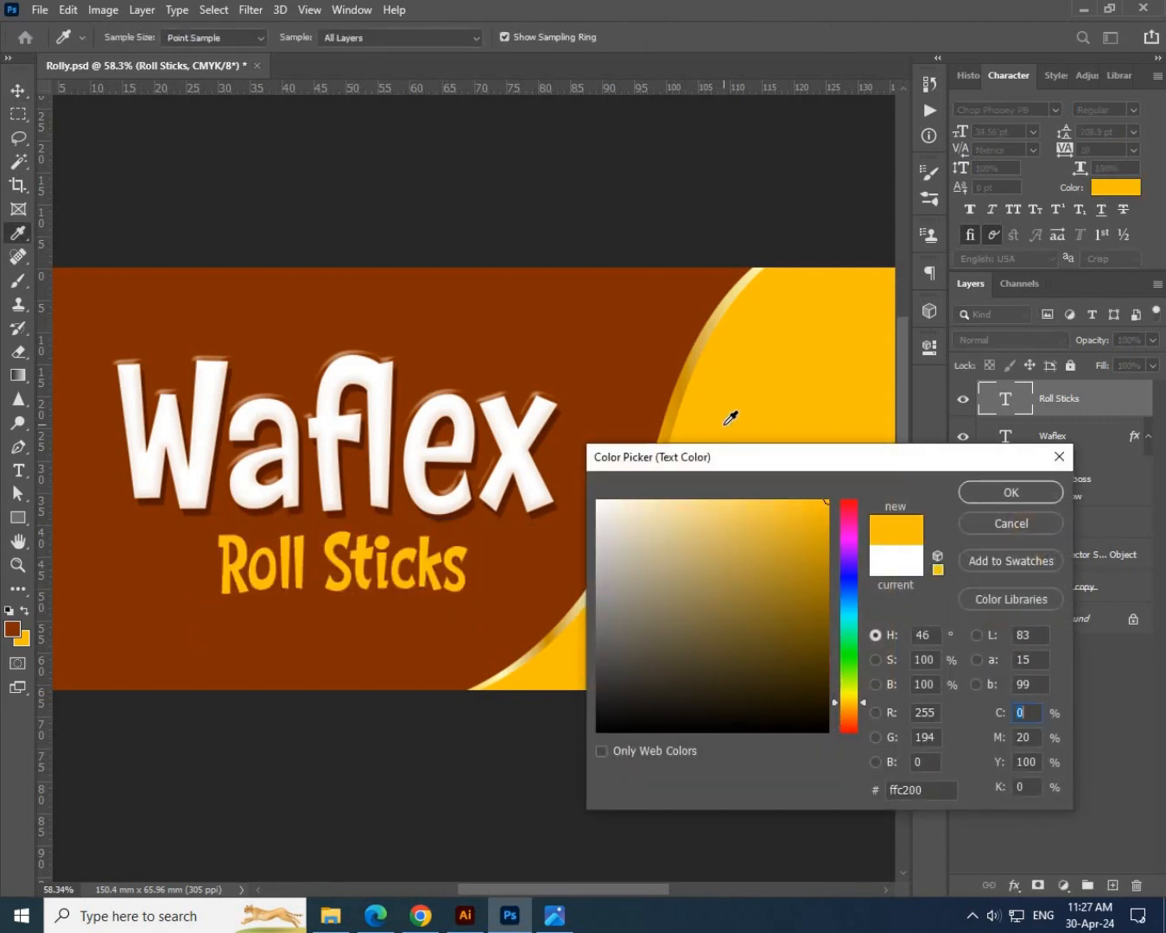
pyautogui.press('Return')
# Scale the Roll Sticks text up to about 39.05 pt.
pyautogui.hotkey('ctrl', 't')
pyautogui.moveTo(469, 566)
pyautogui.mouseDown()
pyautogui.moveTo(503, 575)
pyautogui.moveTo(475, 566)
pyautogui.moveTo(488, 555)
pyautogui.mouseUp()
pyautogui.press('Return')
pyautogui.scroll(2, 381, 645)
pyautogui.scroll(-5, 397, 626)
pyautogui.scroll(4, 382, 587)
pyautogui.hotkey('ctrl', 't')
pyautogui.press('Return')
# Add a drop shadow to the Roll Sticks text.
pyautogui.click(1016, 885)
pyautogui.click(1066, 860)
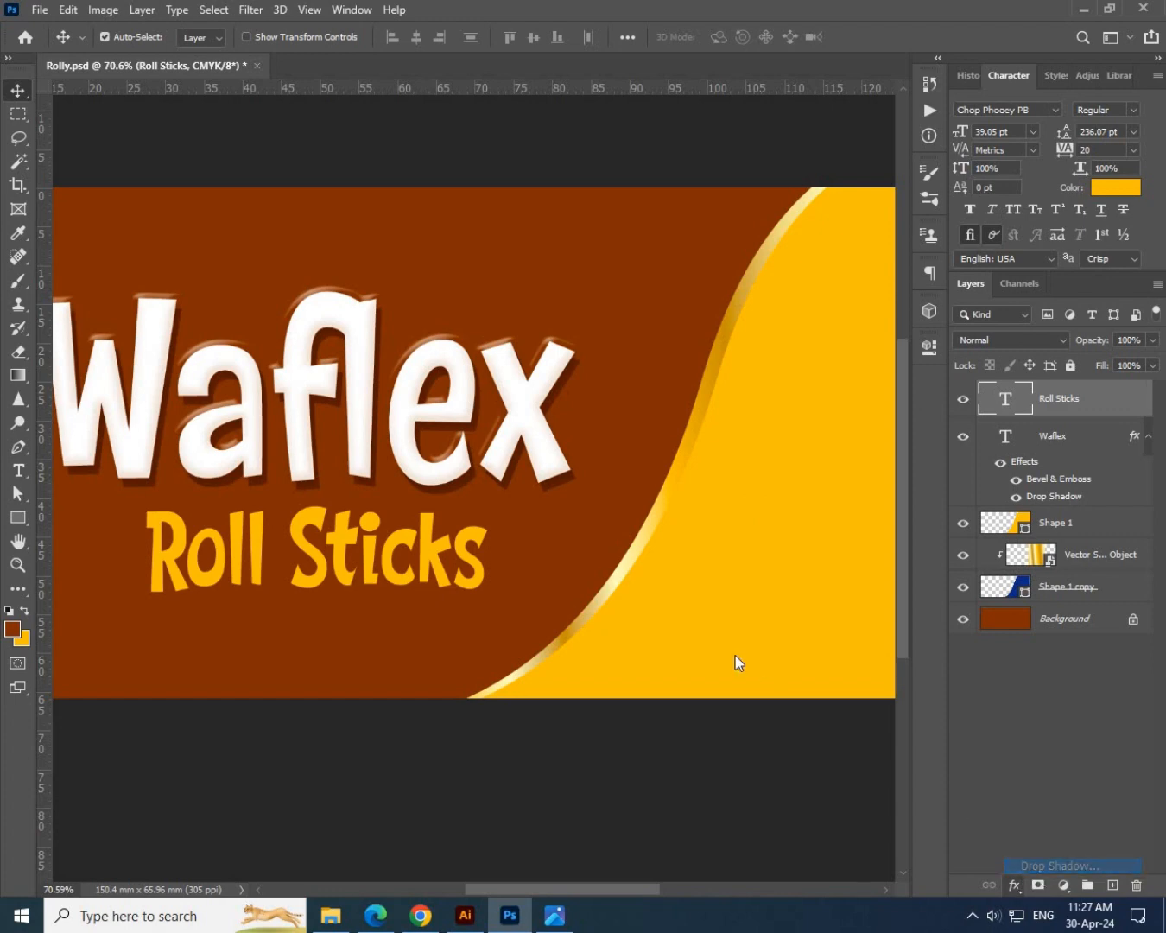
pyautogui.press('Return')
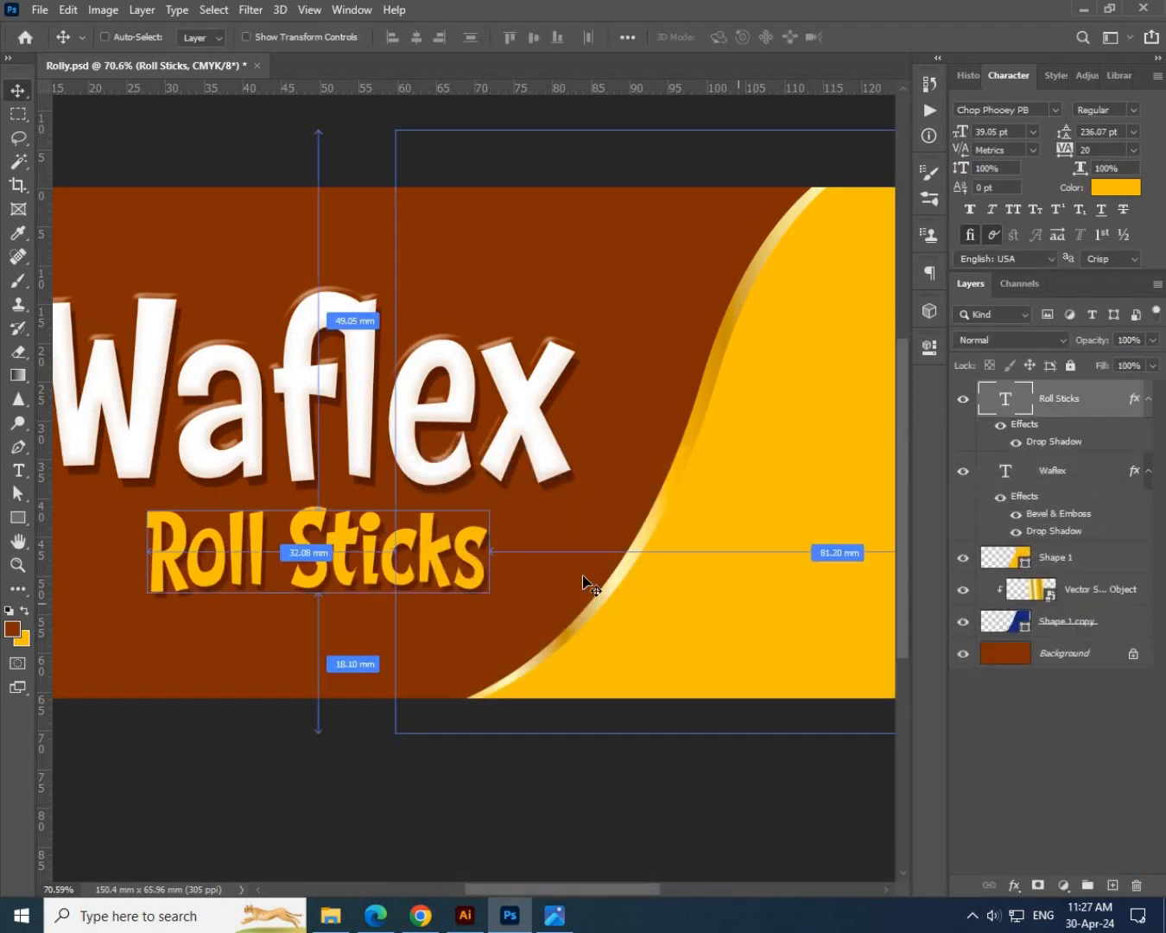
# Enlarge the Roll Sticks text to about 41.56 pt.
pyautogui.hotkey('ctrl', 't')
pyautogui.moveTo(493, 557); pyautogui.dragTo(509, 559)
pyautogui.press('Return')
# Align Roll Sticks and Waflex by their horizontal centres and nudge both text layers slightly left.
pyautogui.keyDown('shift'); pyautogui.click(524, 415); pyautogui.keyUp('shift')
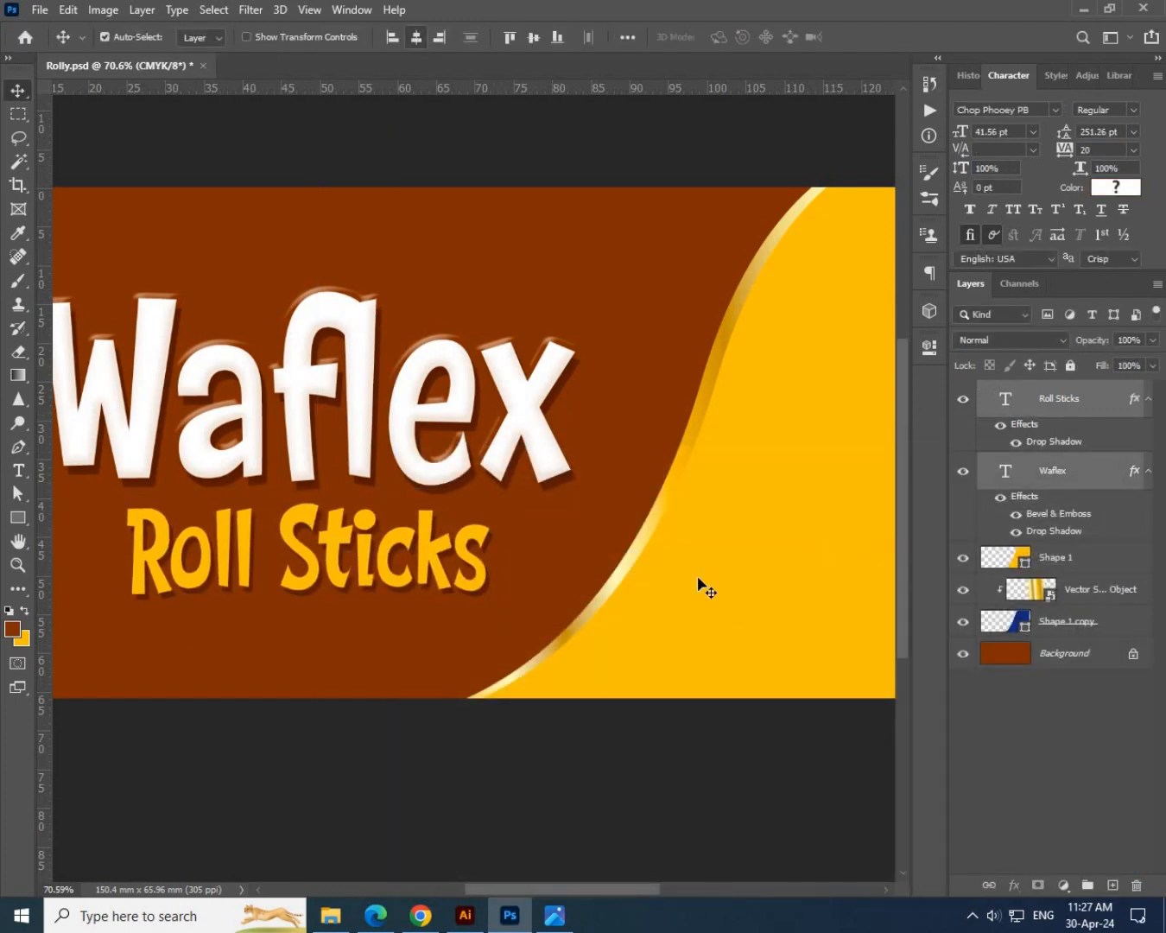
pyautogui.scroll(-4, 698, 586)
pyautogui.press('l')
pyautogui.click(16, 90)
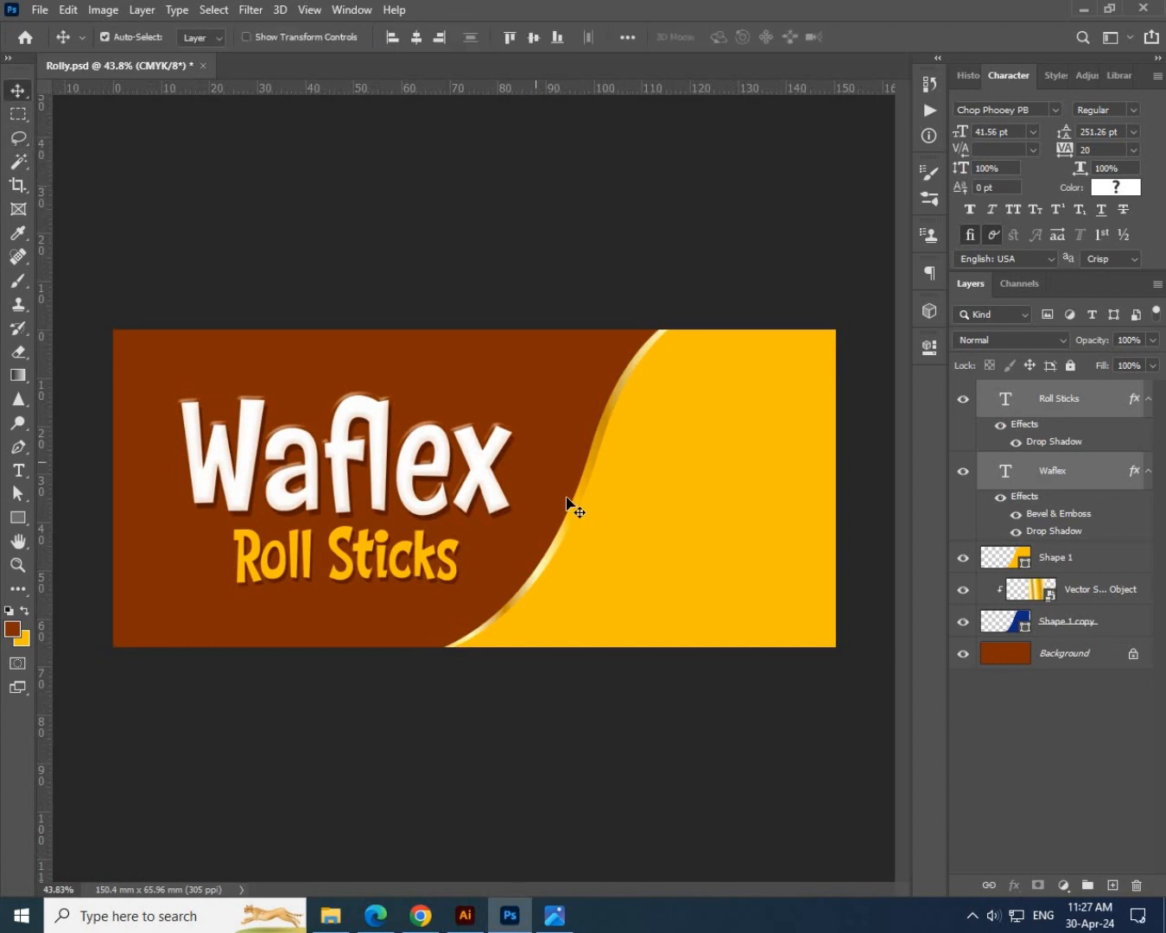
pyautogui.hotkey('shift', 'Left')
pyautogui.hotkey('shift', 'Left')
# Switch to Illustrator, move the group of three red rings above the other shapes and fill it white.
pyautogui.hotkey('alt', 'Tab')
pyautogui.moveTo(498, 184); pyautogui.dragTo(550, 684)
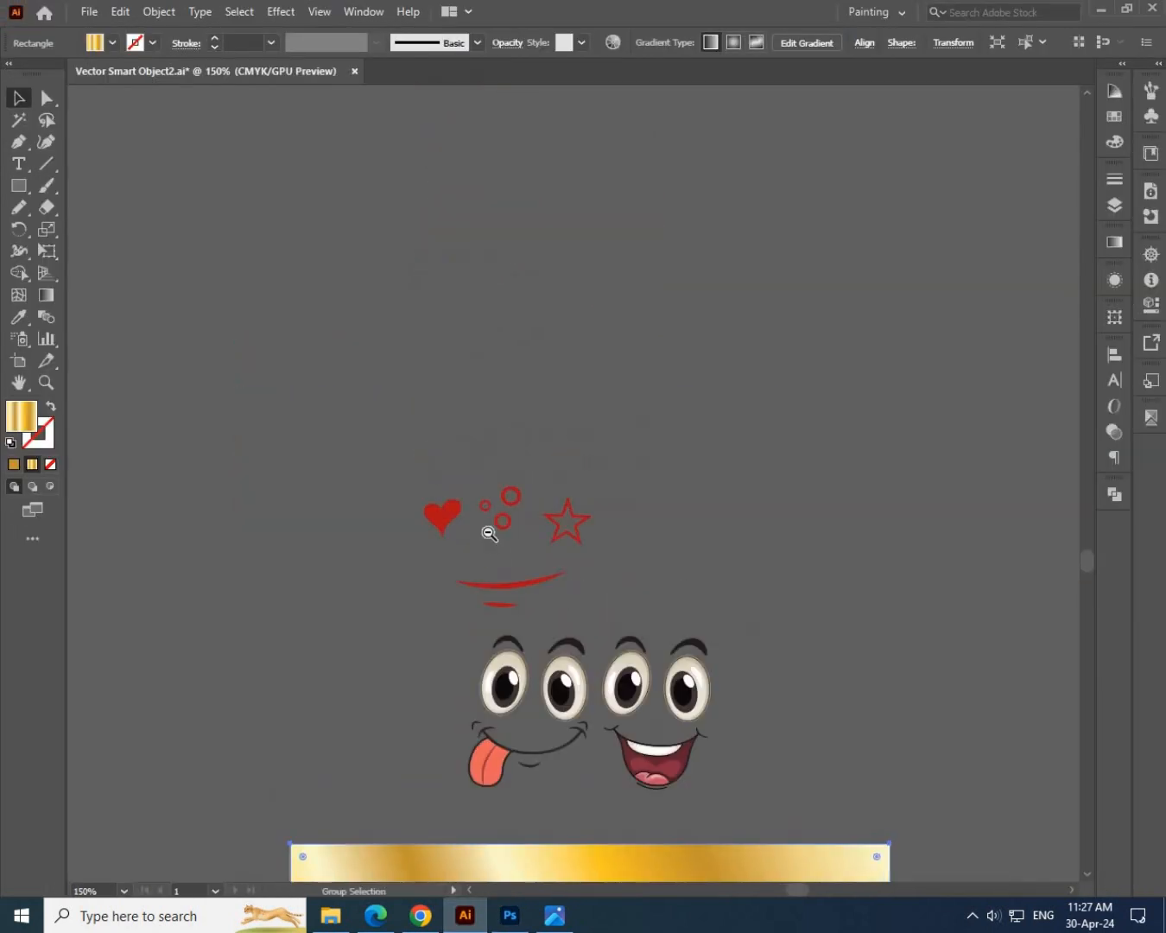
pyautogui.scroll(3, 488, 530)
pyautogui.click(545, 503)
pyautogui.moveTo(583, 374); pyautogui.dragTo(466, 546)
pyautogui.moveTo(493, 463)
pyautogui.mouseDown()
pyautogui.moveTo(484, 287)
pyautogui.moveTo(446, 181)
pyautogui.mouseUp()
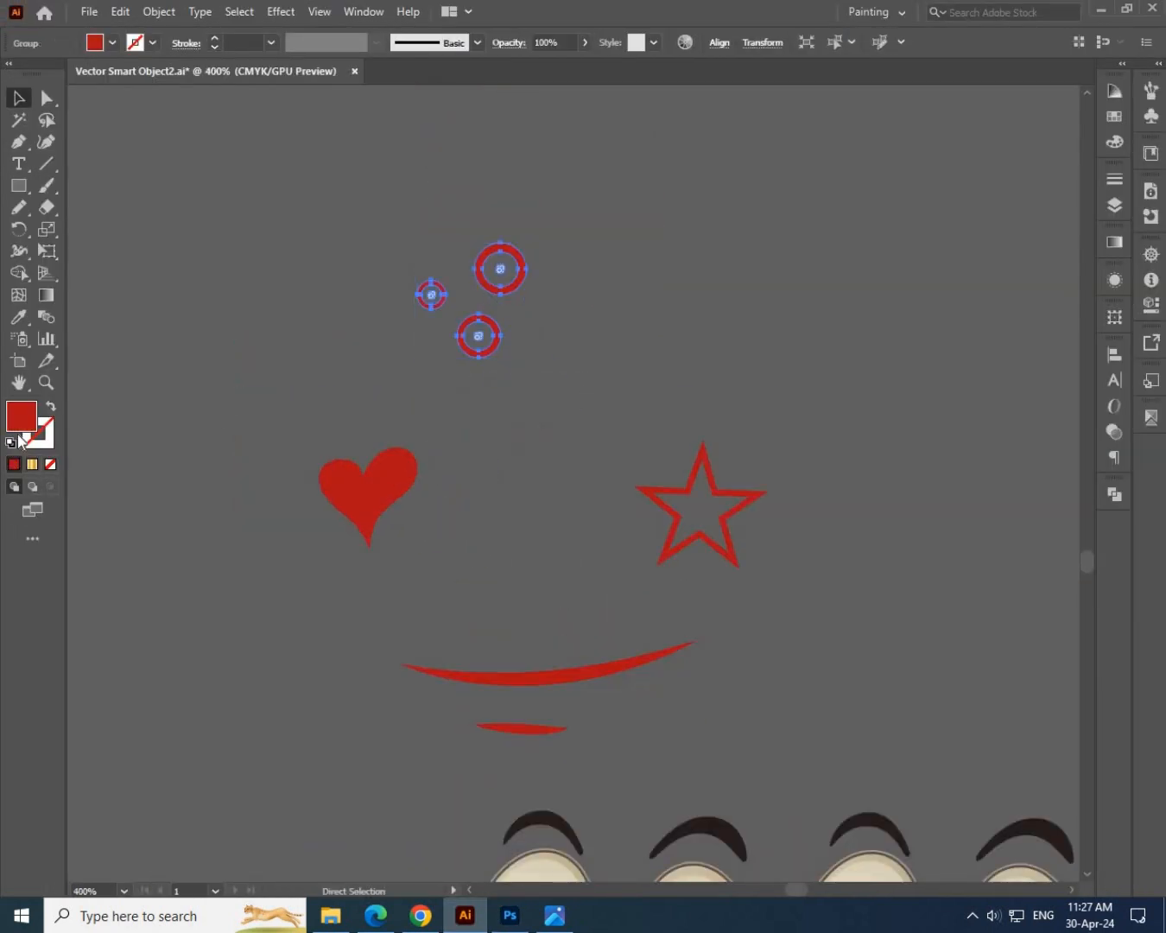
pyautogui.press('d')
# Switch to Photoshop and paste the white rings as a Smart Object.
pyautogui.hotkey('alt', 'Tab')
pyautogui.hotkey('ctrl', 'v')
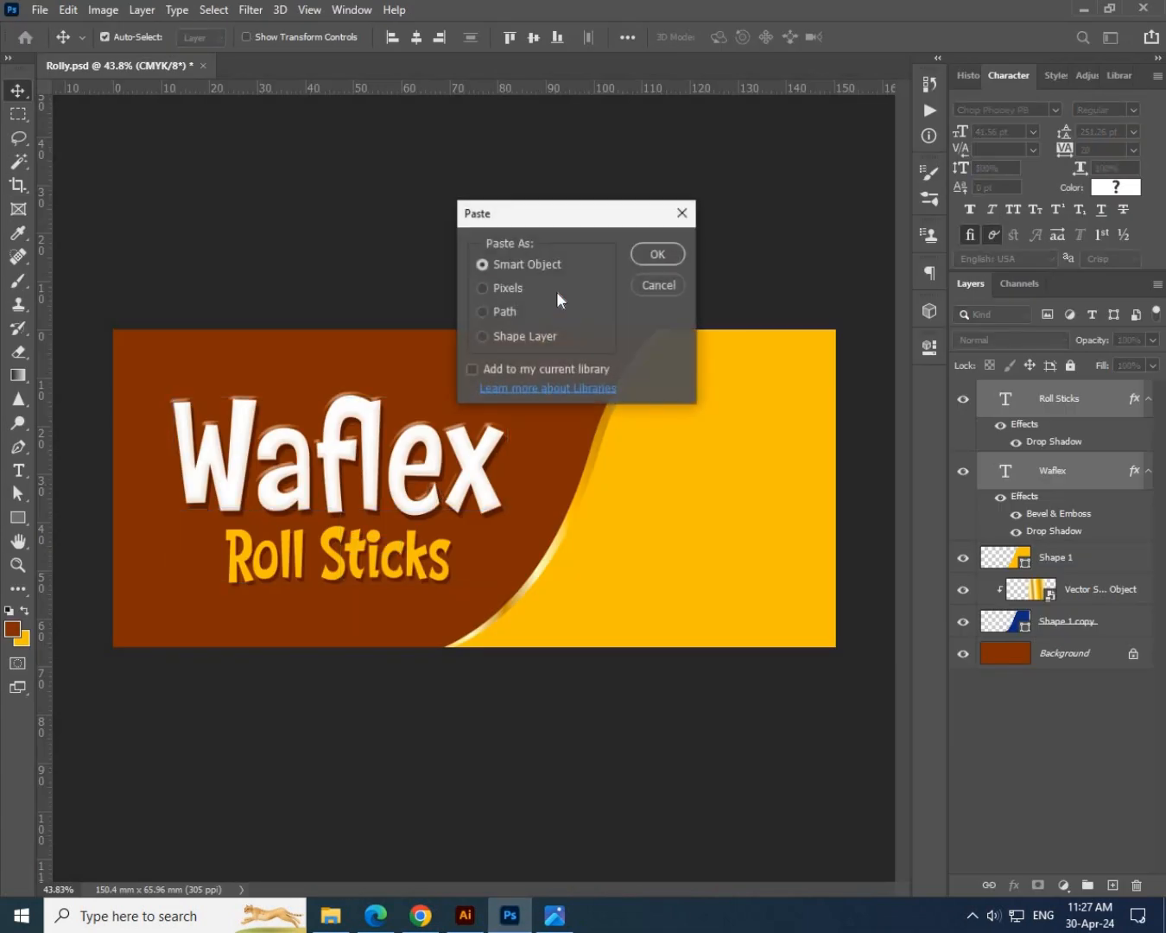
pyautogui.press('Return')
# Scale the rings to about 62.47%, rotate them about -36°, place them above and right of Waflex's x, and reduce their opacity.
pyautogui.moveTo(528, 539); pyautogui.dragTo(561, 342)
pyautogui.hotkey('ctrl', 'z')
pyautogui.scroll(4, 525, 429)
pyautogui.moveTo(557, 372); pyautogui.dragTo(548, 374)
pyautogui.press('Return')
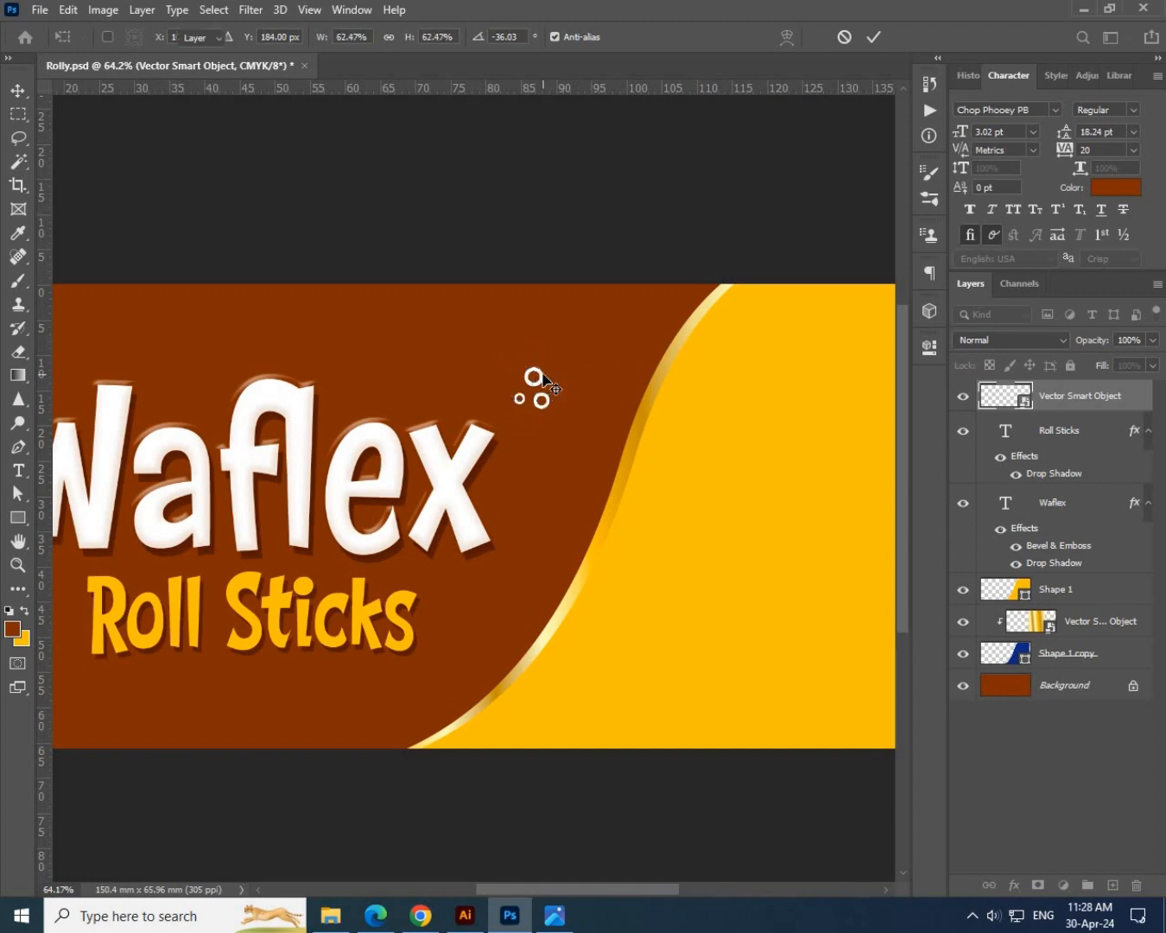
pyautogui.press('6')
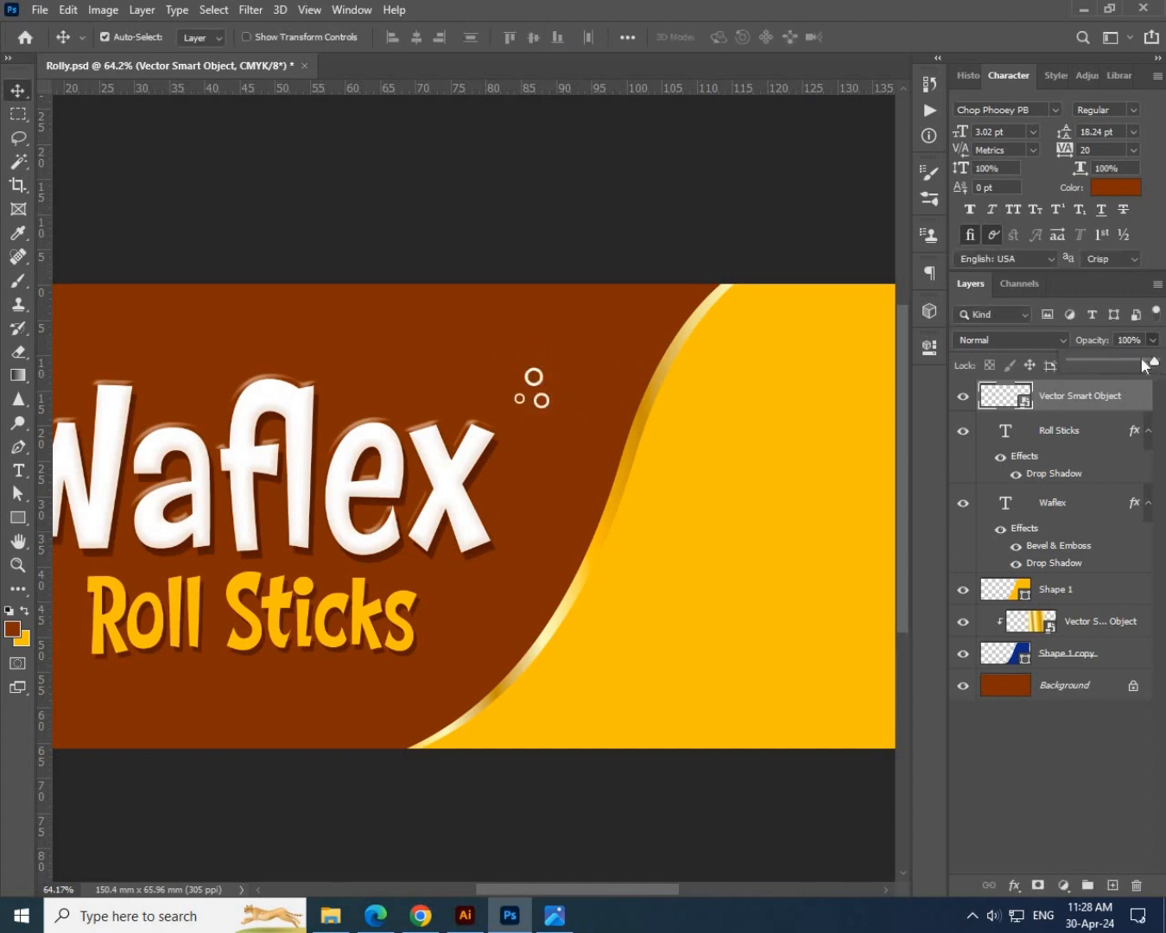
pyautogui.moveTo(536, 398); pyautogui.dragTo(524, 408)
# Switch to Illustrator, recolour the red heart white by sampling the rings, and copy it.
pyautogui.hotkey('alt', 'Tab')
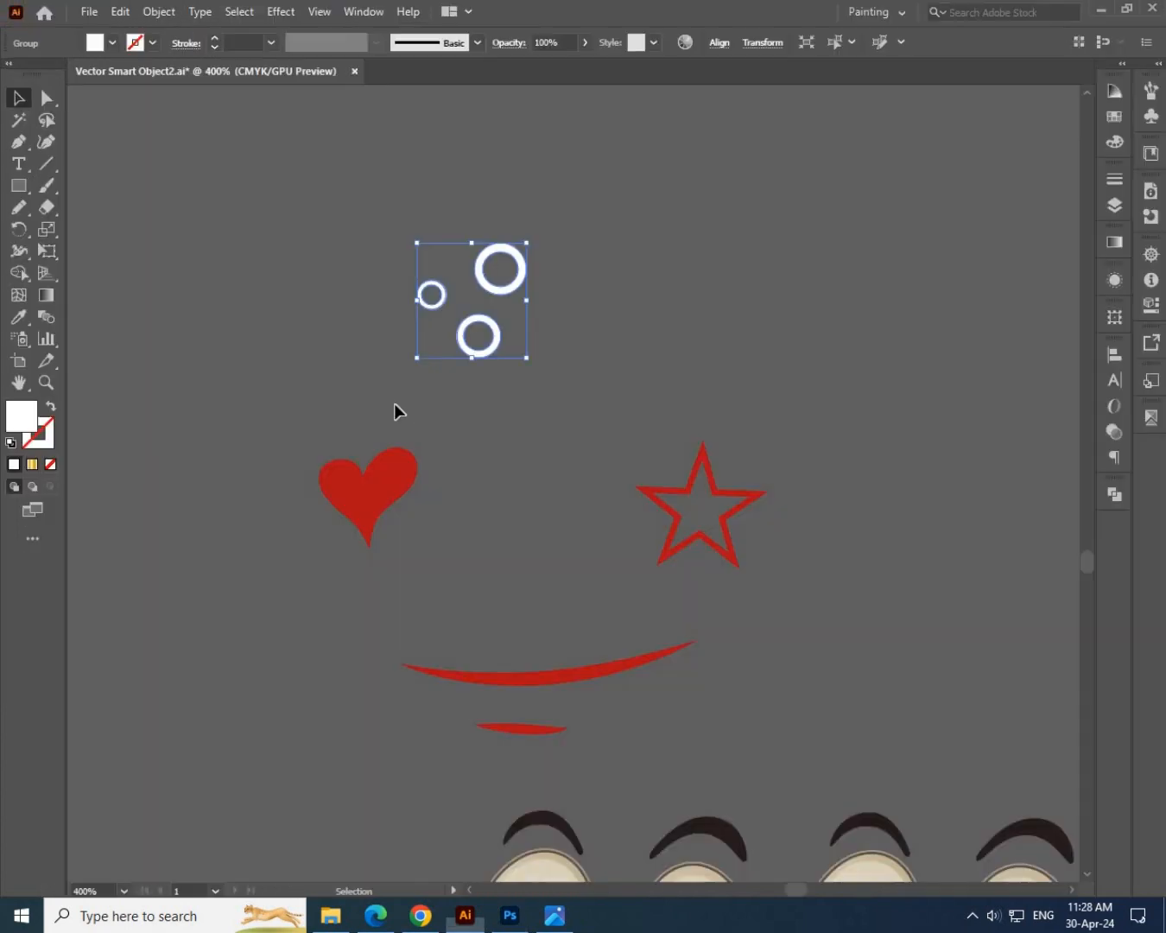
pyautogui.click(396, 482)
pyautogui.press('i')
pyautogui.click(485, 314)
pyautogui.press('v')
pyautogui.hotkey('ctrl', 'c')
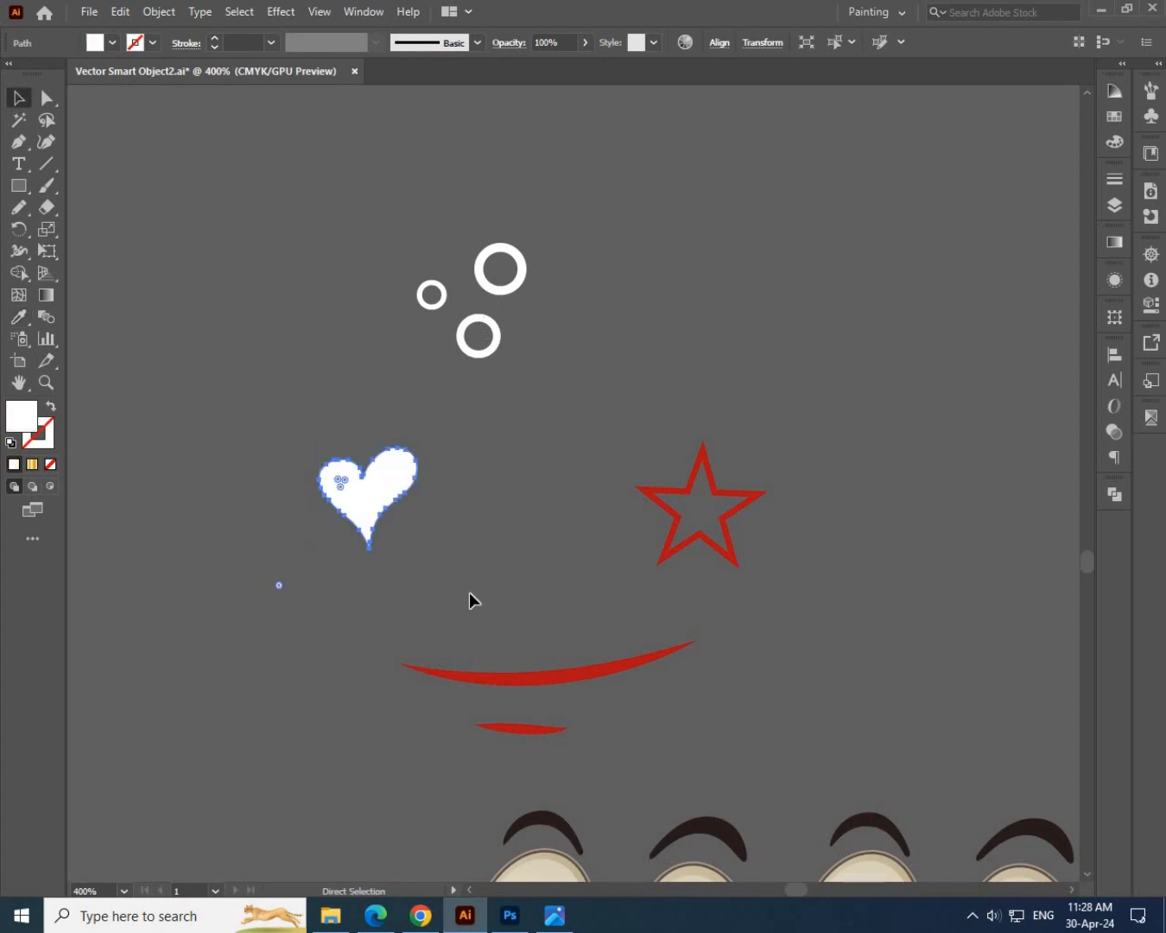
# Switch to Photoshop and paste the white heart as a Smart Object.
pyautogui.hotkey('alt', 'Tab')
pyautogui.hotkey('ctrl', 'v')
pyautogui.click(659, 258)
# Rotate the heart, place it just right of Waflex's x, and set its opacity to 62%.
pyautogui.moveTo(492, 509); pyautogui.dragTo(579, 529)
pyautogui.moveTo(567, 509); pyautogui.dragTo(549, 513)
pyautogui.press('Return')
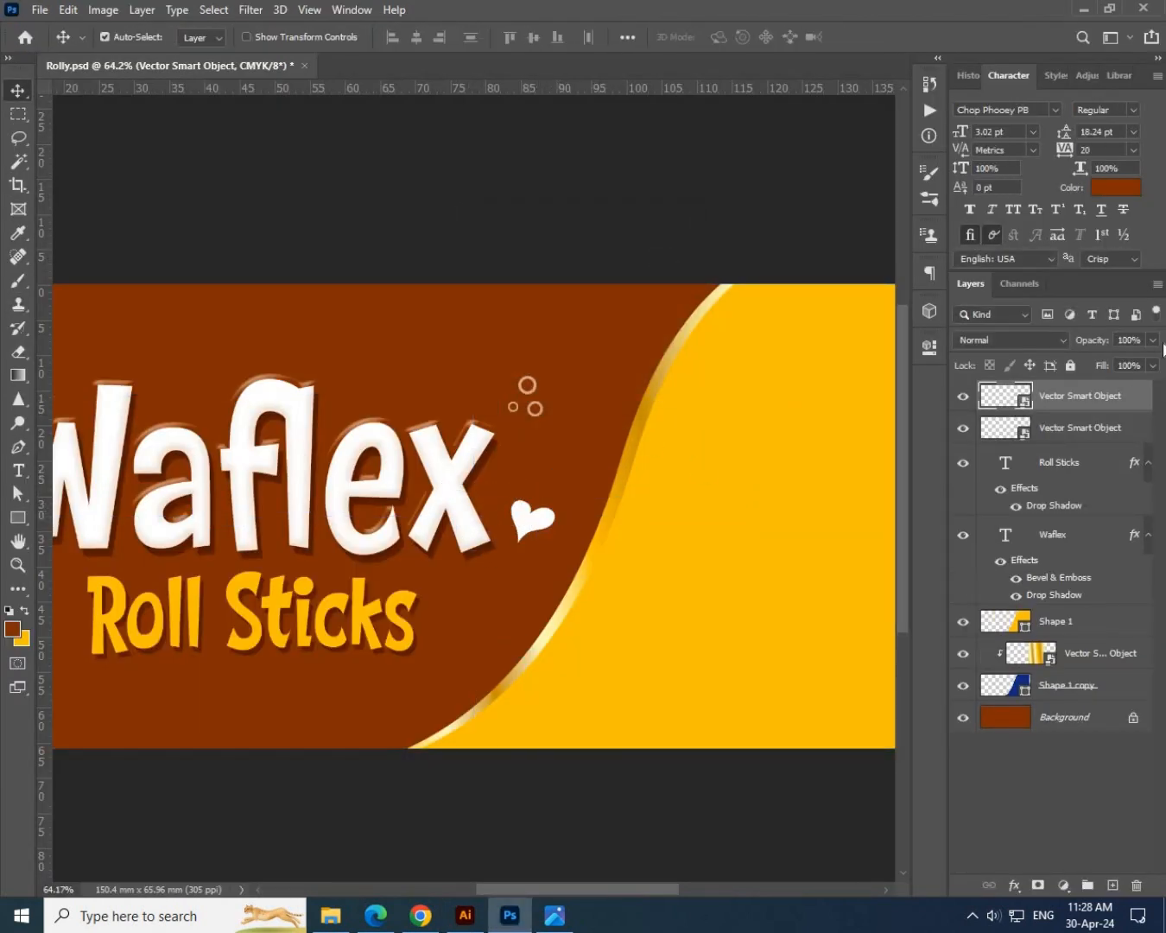
pyautogui.moveTo(1118, 362); pyautogui.dragTo(1121, 363)
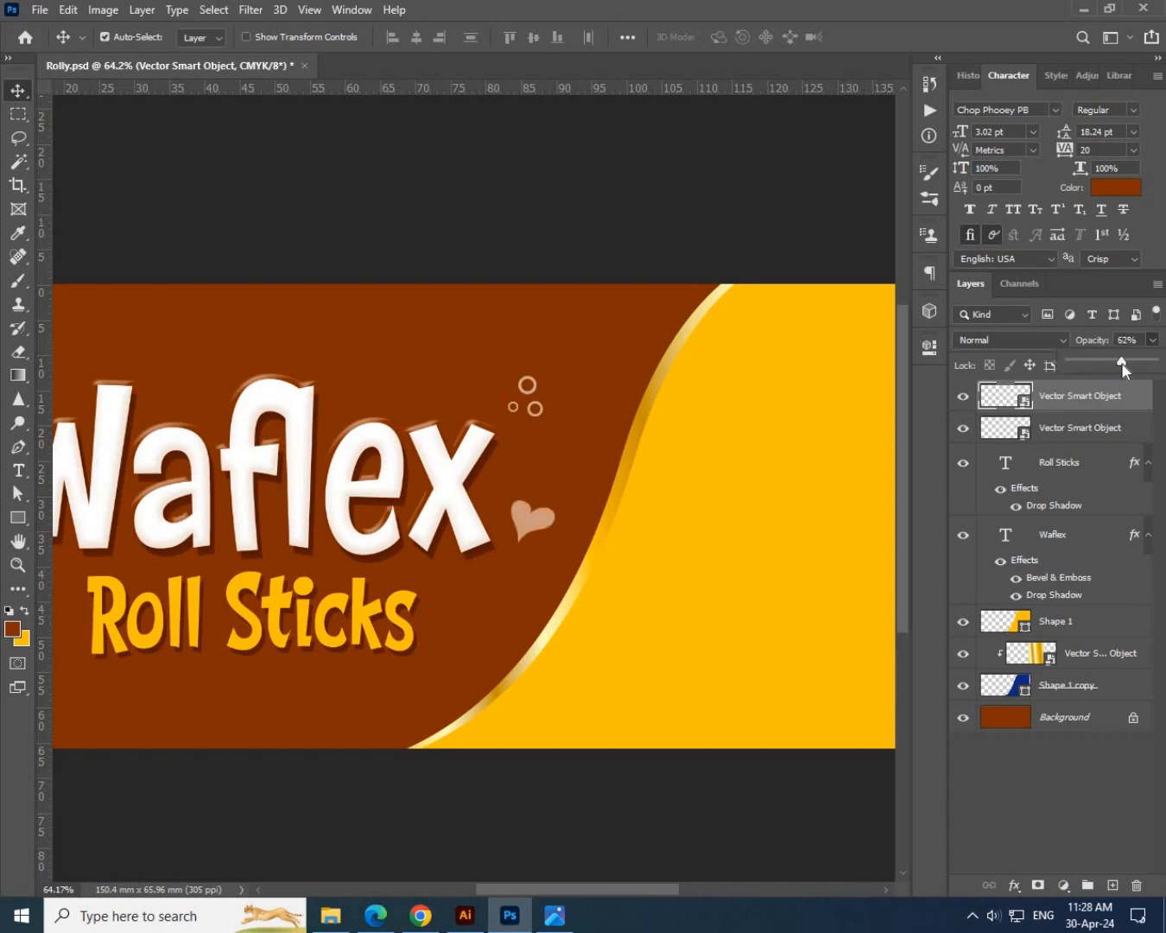
# Switch to Illustrator, give the red star outline a white fill with no stroke, and copy it.
pyautogui.moveTo(456, 505); pyautogui.dragTo(598, 498)
pyautogui.hotkey('alt', 'Tab')
pyautogui.click(662, 553)
pyautogui.click(11, 445)
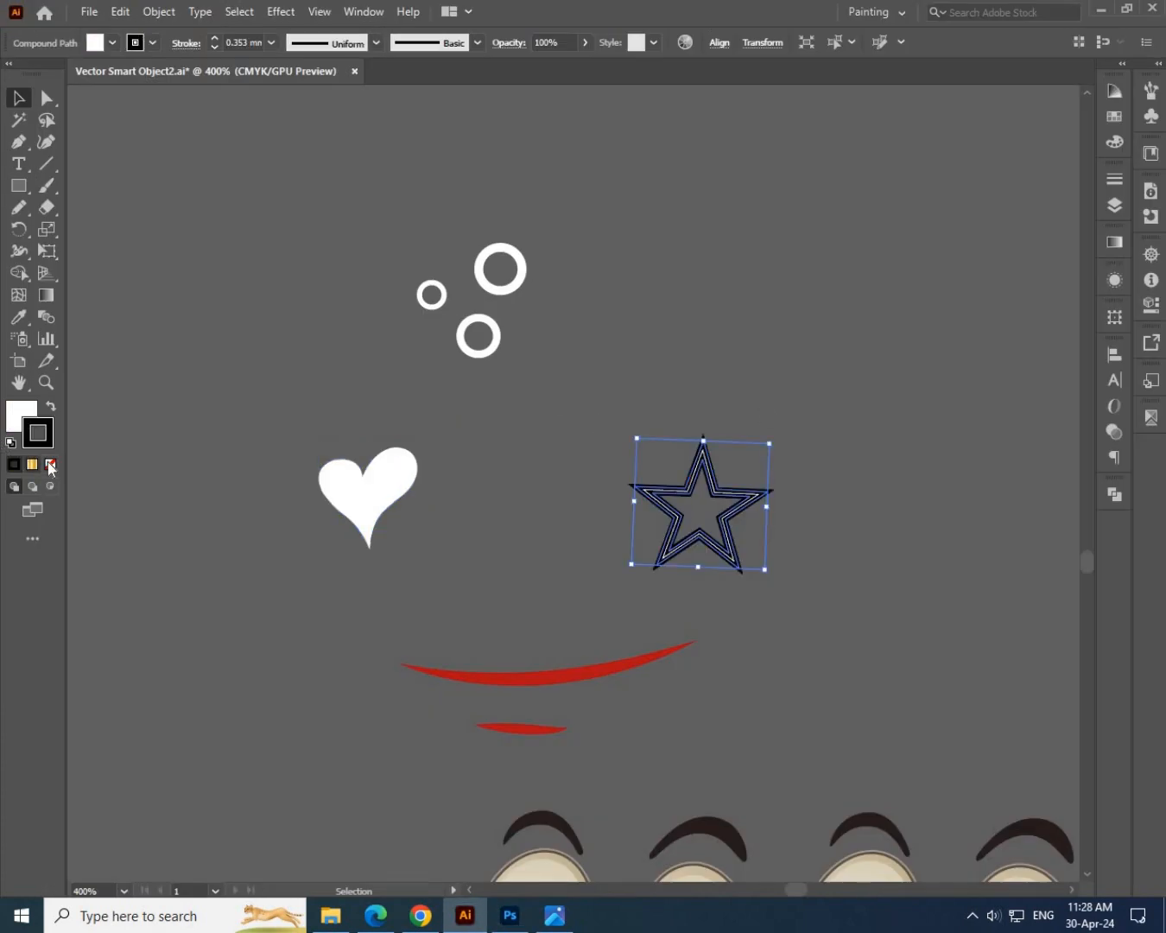
pyautogui.hotkey('ctrl', 'c')
# Switch to Photoshop and place the copied white star in the layout as a Smart Object.
pyautogui.hotkey('alt', 'Tab')
pyautogui.hotkey('ctrl', 'v')
pyautogui.press('Return')
pyautogui.press('Return')
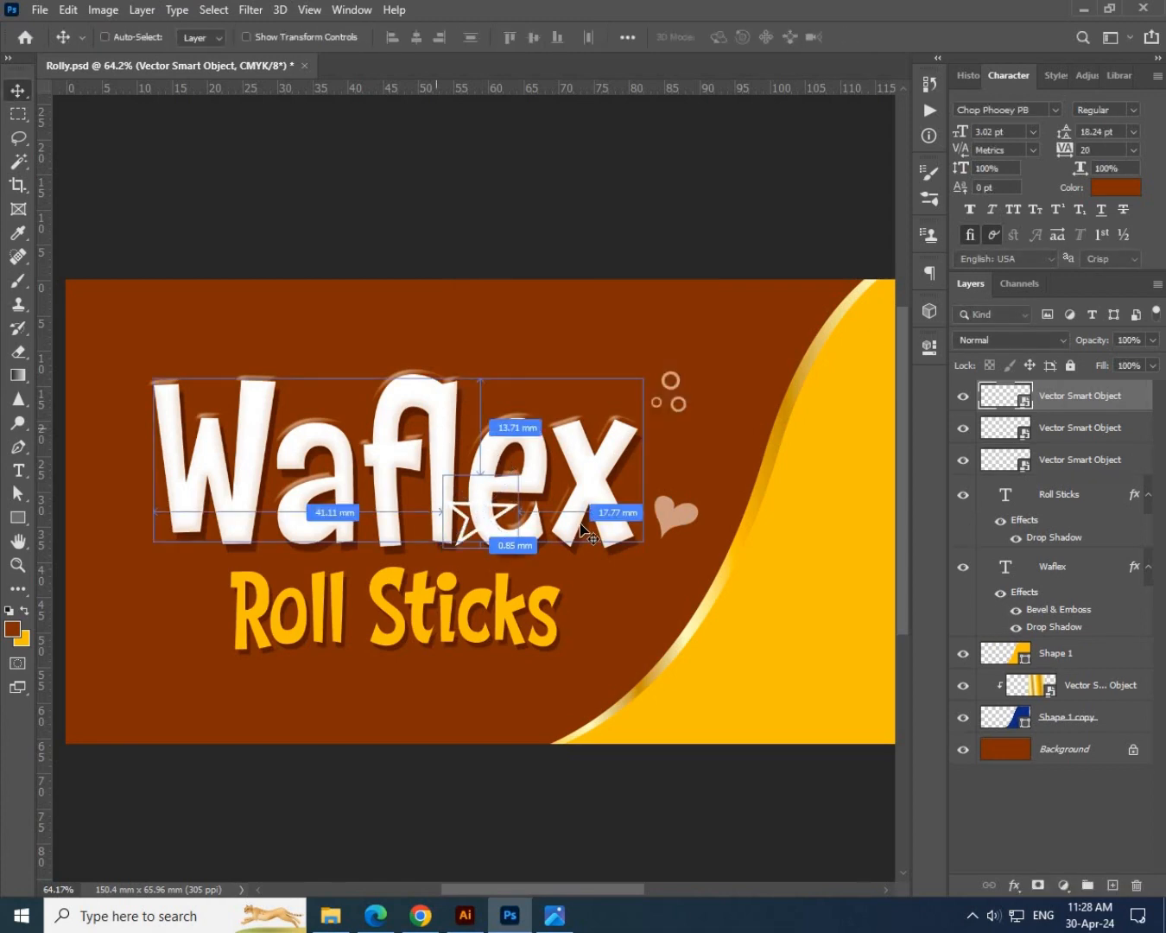
# Place the star just left of Roll Sticks at about 56% scale and -9.4° rotation, with reduced opacity.
pyautogui.hotkey('ctrl', 't')
pyautogui.moveTo(518, 474); pyautogui.dragTo(501, 490)
pyautogui.moveTo(490, 510); pyautogui.dragTo(203, 574)
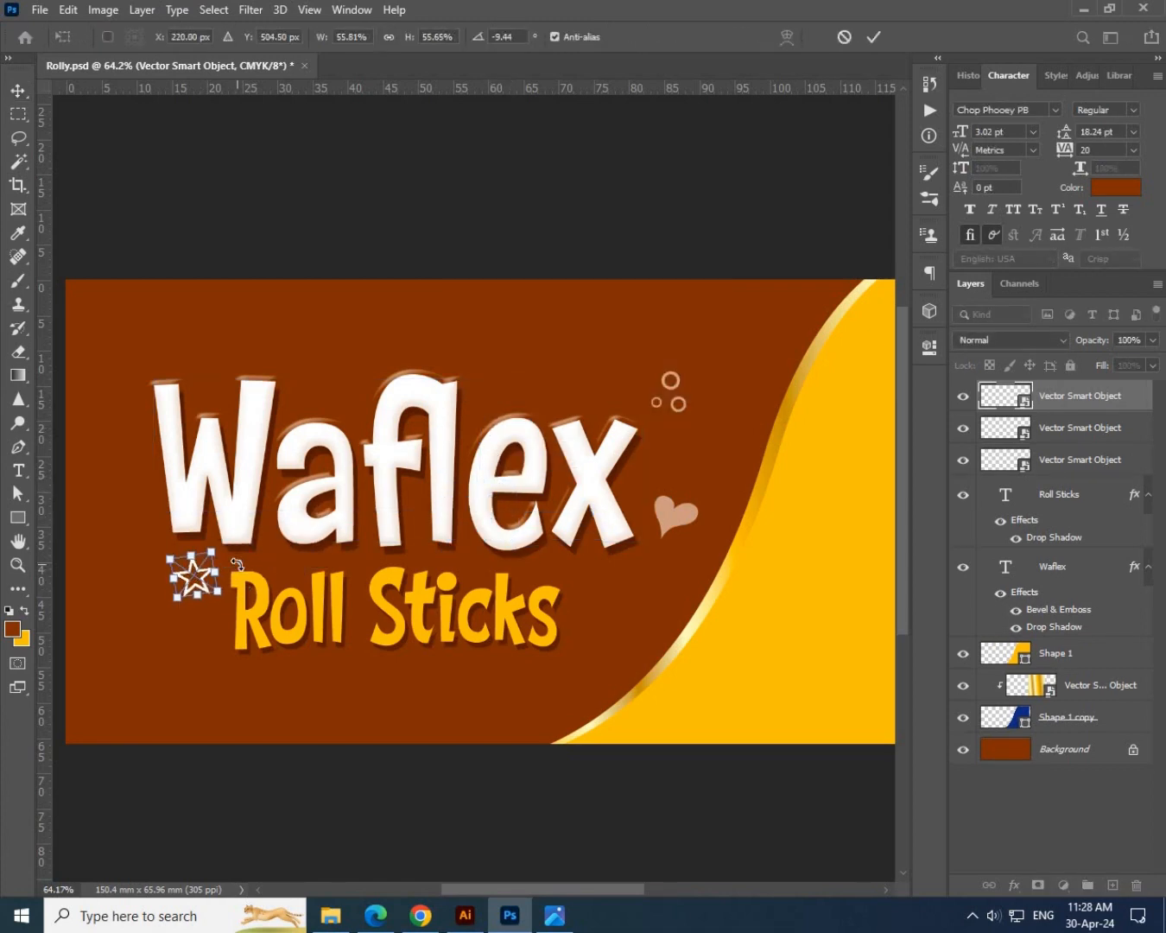
pyautogui.press('Return')
# Switch to Illustrator, give the two red curved swooshes a white fill with no stroke, and copy them.
pyautogui.hotkey('alt', 'Tab')
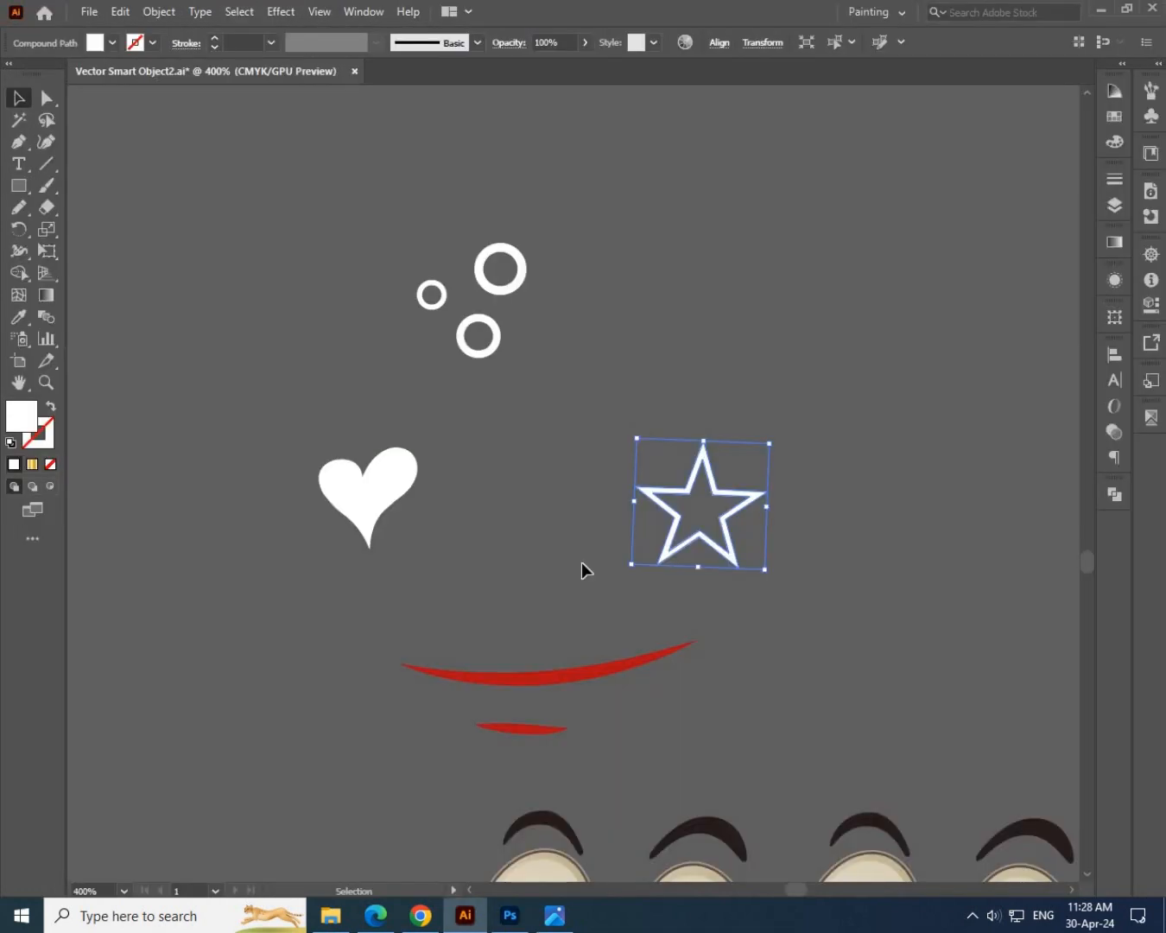
pyautogui.click(509, 730)
pyautogui.click(10, 441)
pyautogui.click(46, 440)
pyautogui.click(50, 463)
pyautogui.hotkey('ctrl', 'c')
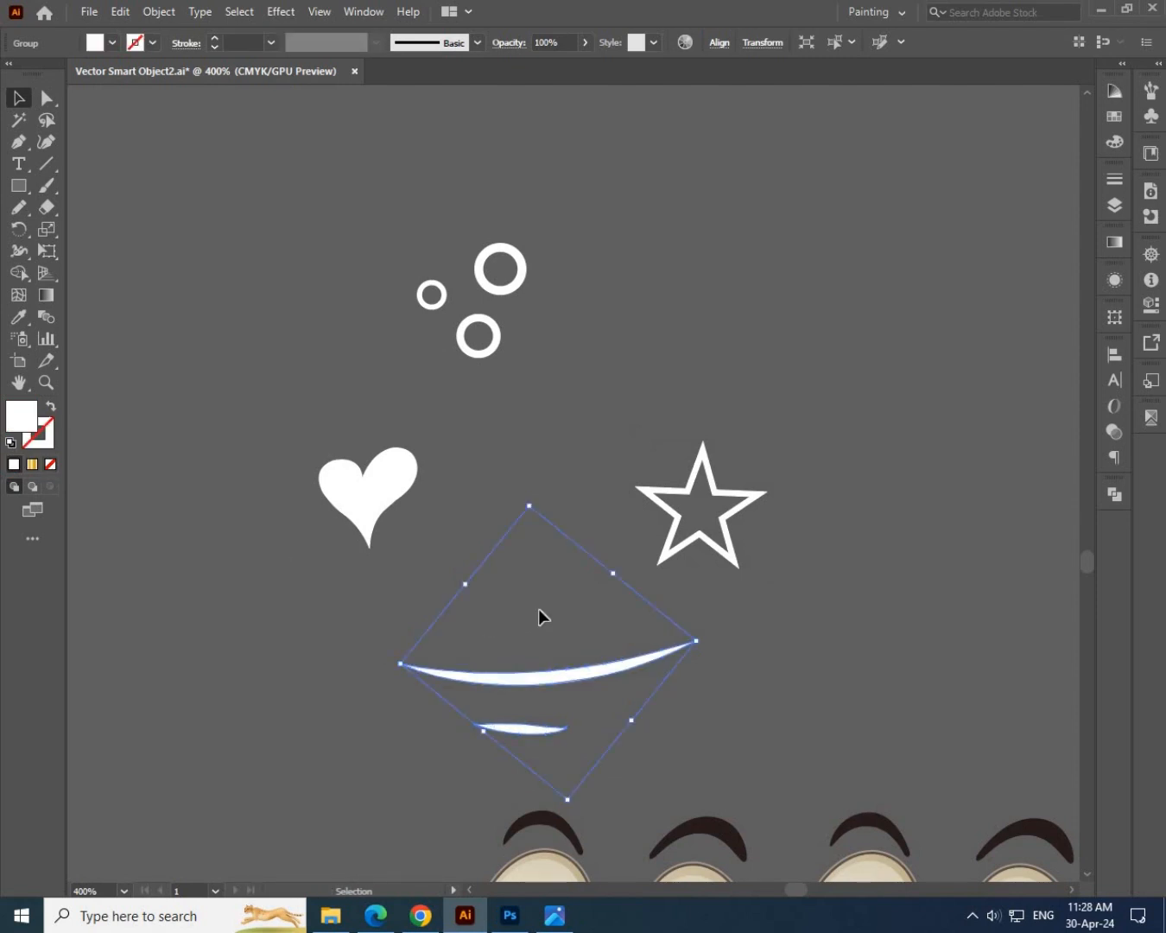
# Switch to Photoshop, paste the white swooshes below the right end of Roll Sticks, and set their opacity to 61%.
pyautogui.hotkey('alt', 'Tab')
pyautogui.hotkey('ctrl', 'v')
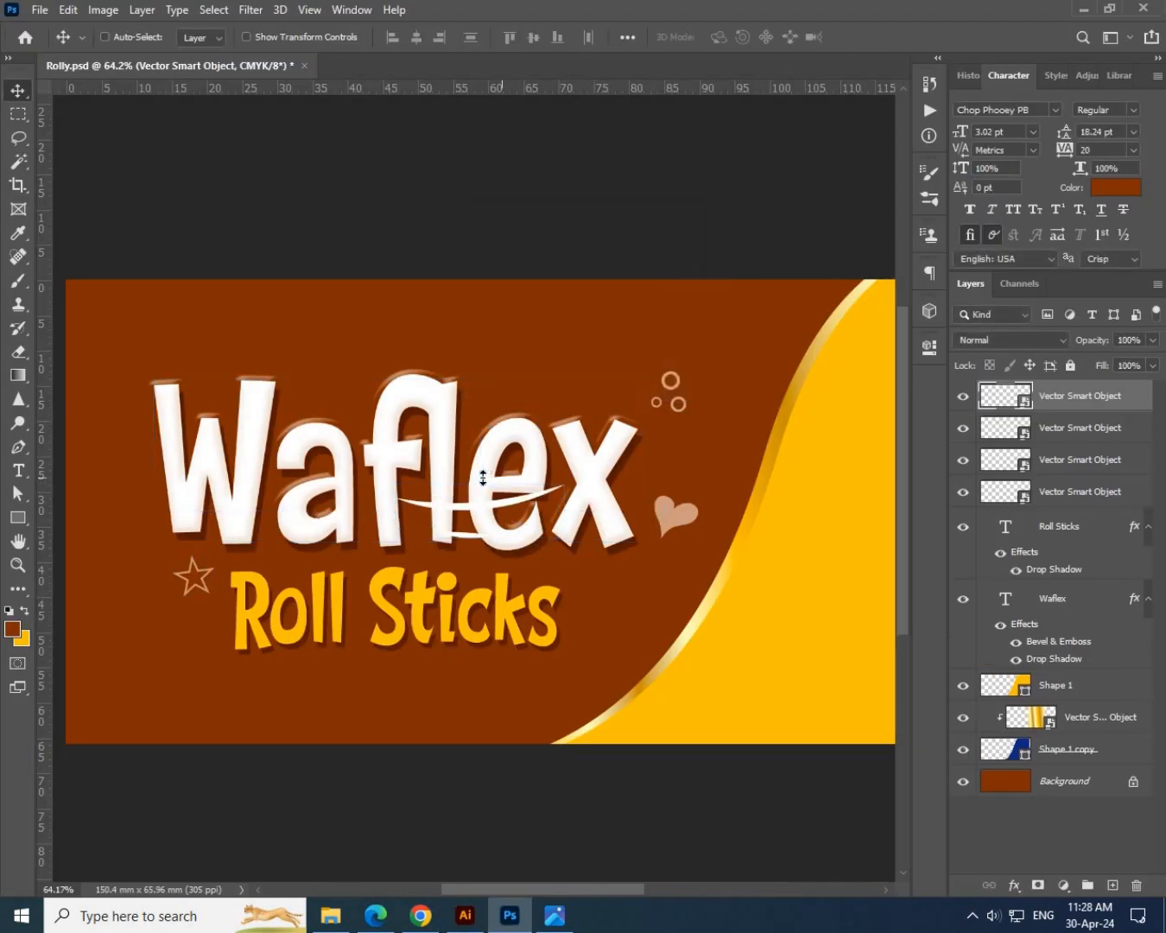
pyautogui.moveTo(562, 449); pyautogui.dragTo(557, 674)
pyautogui.press('Return')
pyautogui.moveTo(1112, 355); pyautogui.dragTo(1121, 357)
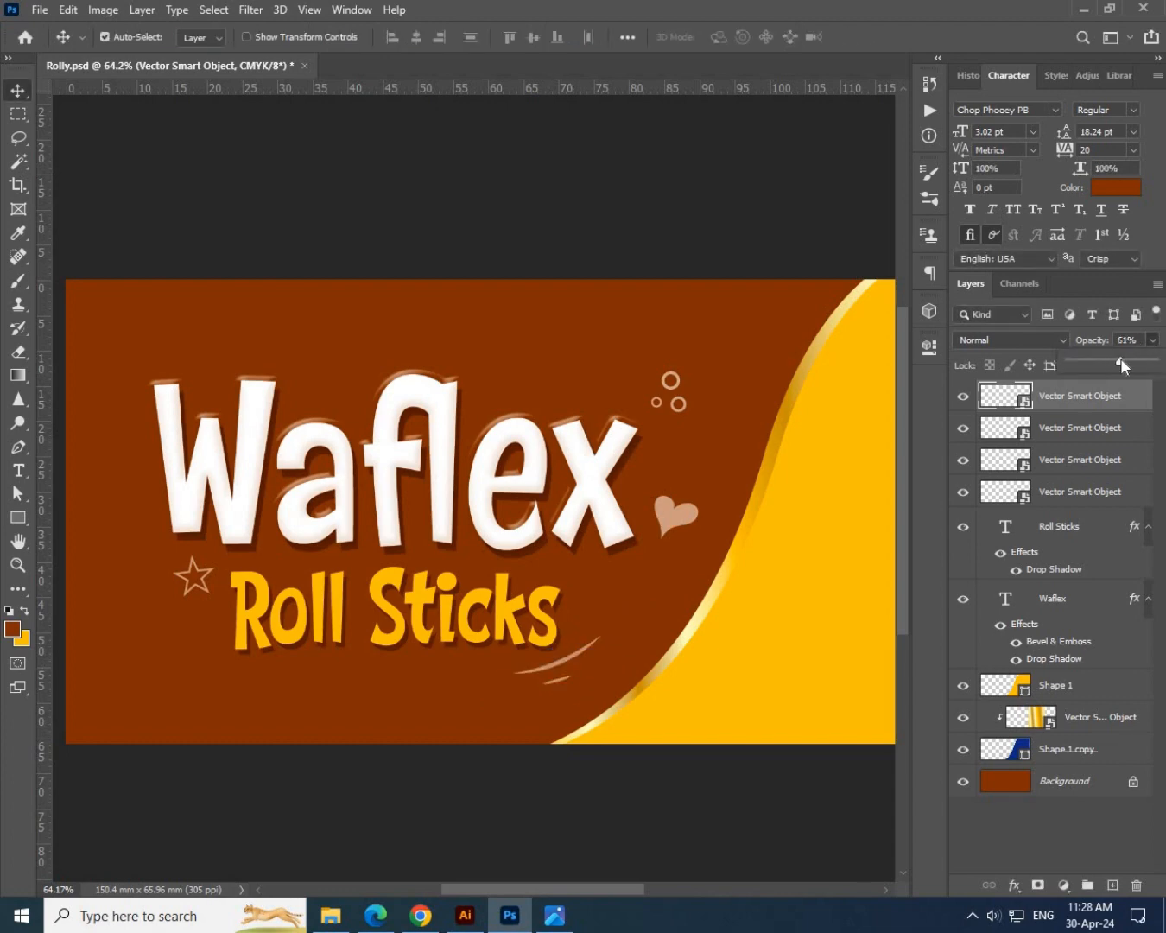
# Scale down the heart beside Waflex's x slightly.
pyautogui.scroll(-3, 386, 568)
pyautogui.scroll(2, 549, 567)
pyautogui.click(566, 501)
pyautogui.hotkey('ctrl', 't')
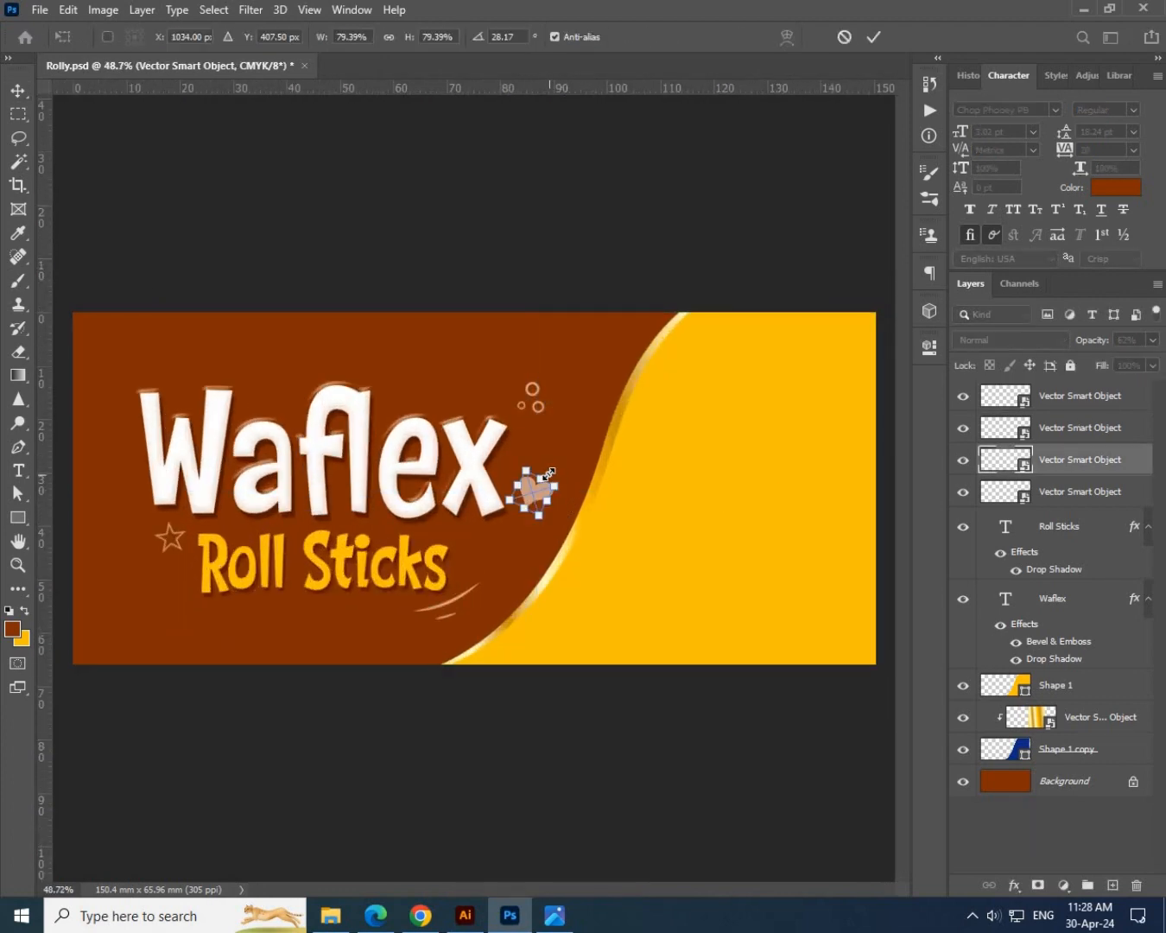
pyautogui.moveTo(554, 473); pyautogui.dragTo(543, 473)
pyautogui.press('Return')
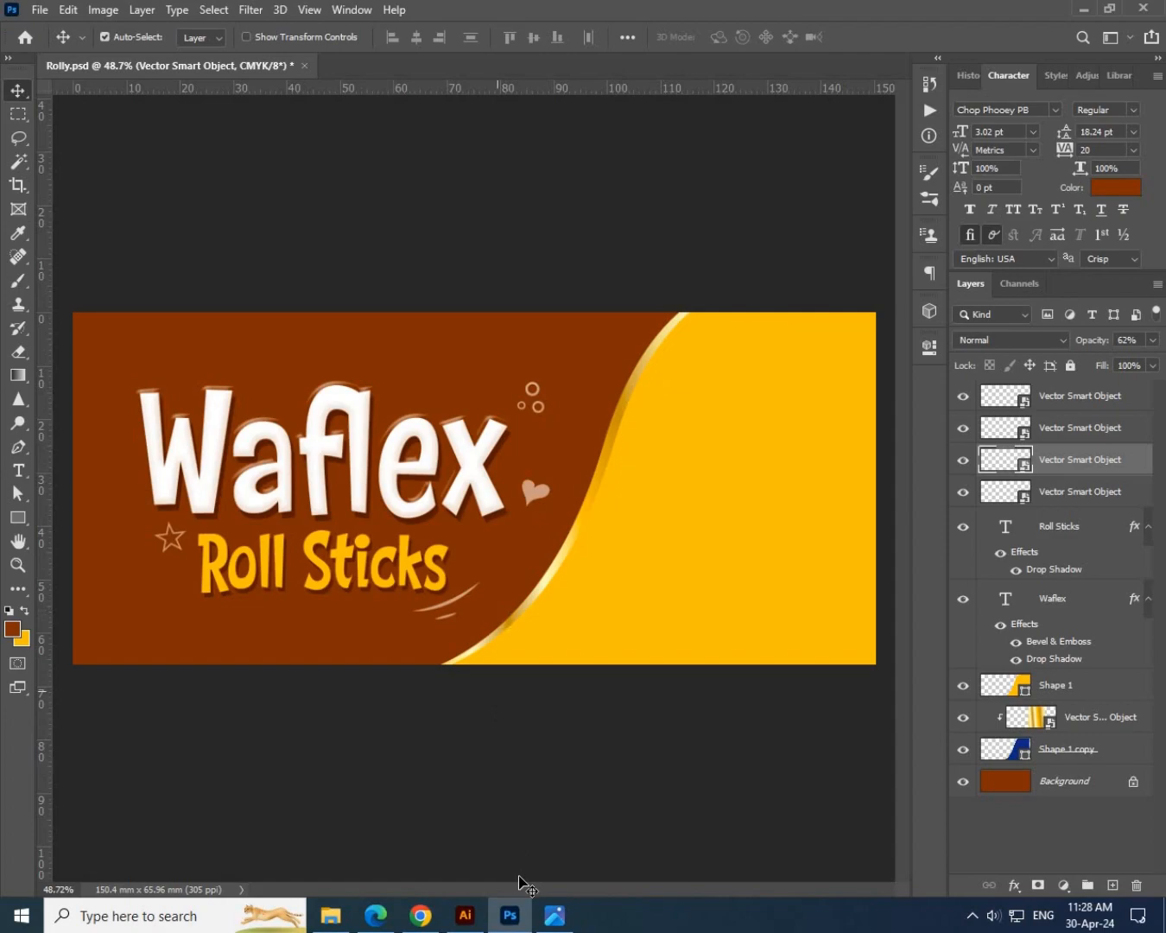
# Switch to File Explorer, open the Splash file from New folder, and bring its chocolate splash layer into Rolly.psd.
pyautogui.click(329, 916)
pyautogui.rightClick(407, 393)
pyautogui.click(492, 261)
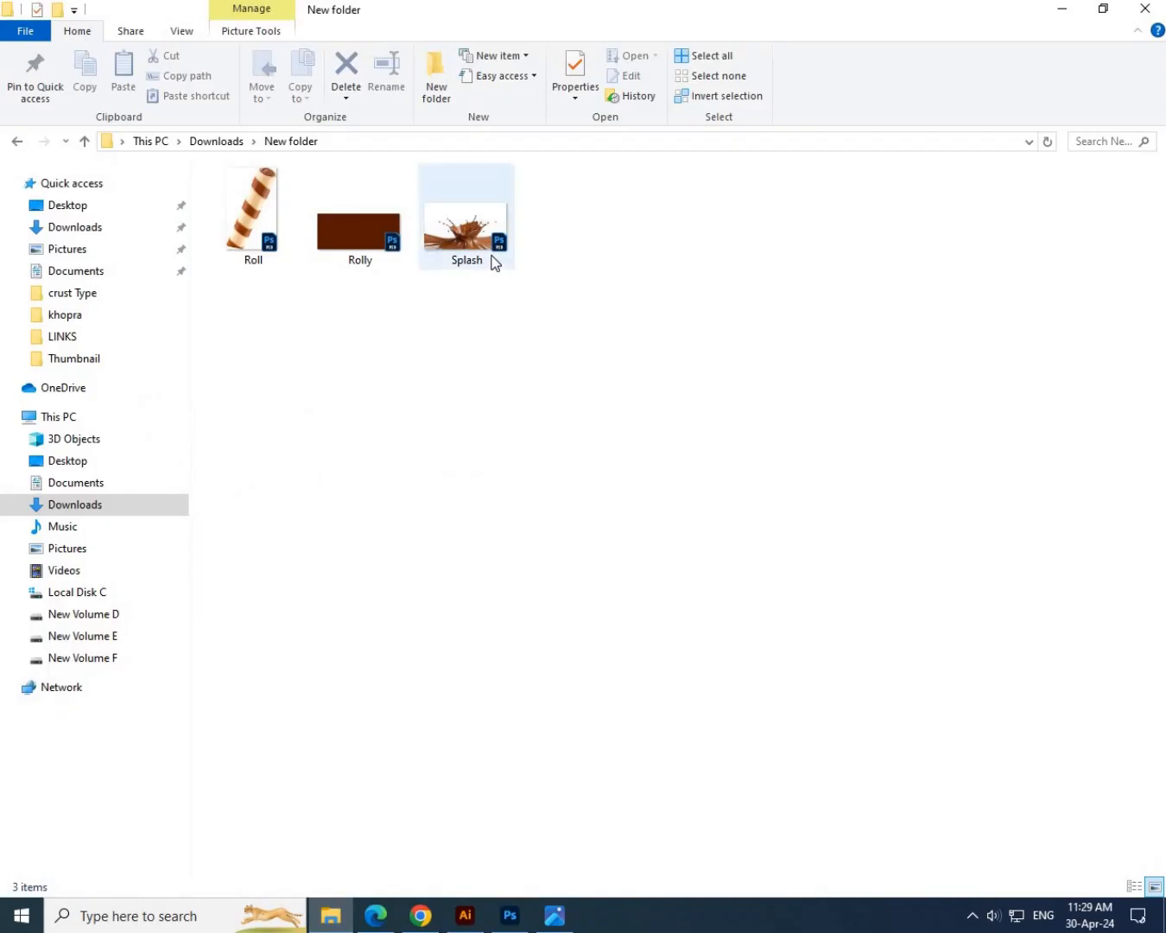
pyautogui.doubleClick(494, 248)
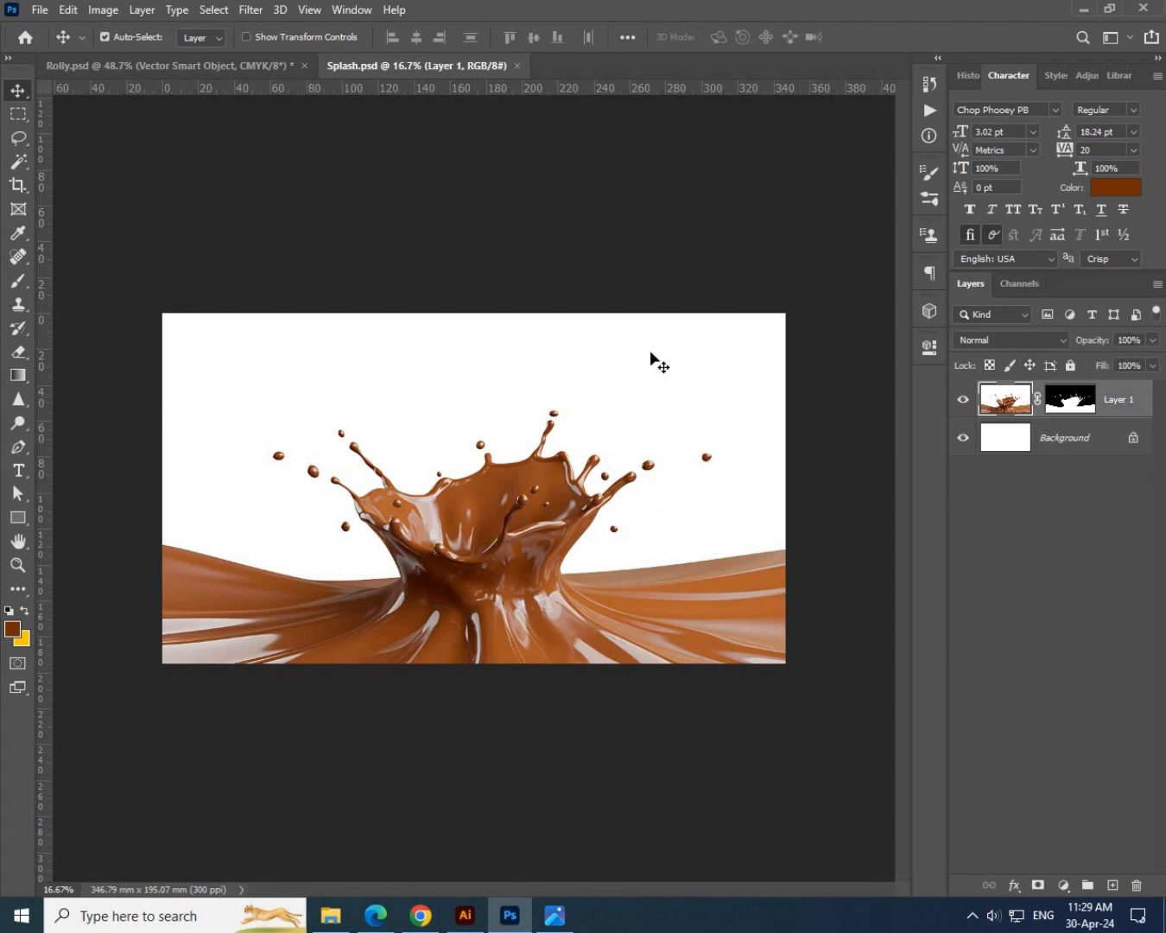
pyautogui.moveTo(197, 70); pyautogui.dragTo(732, 577)
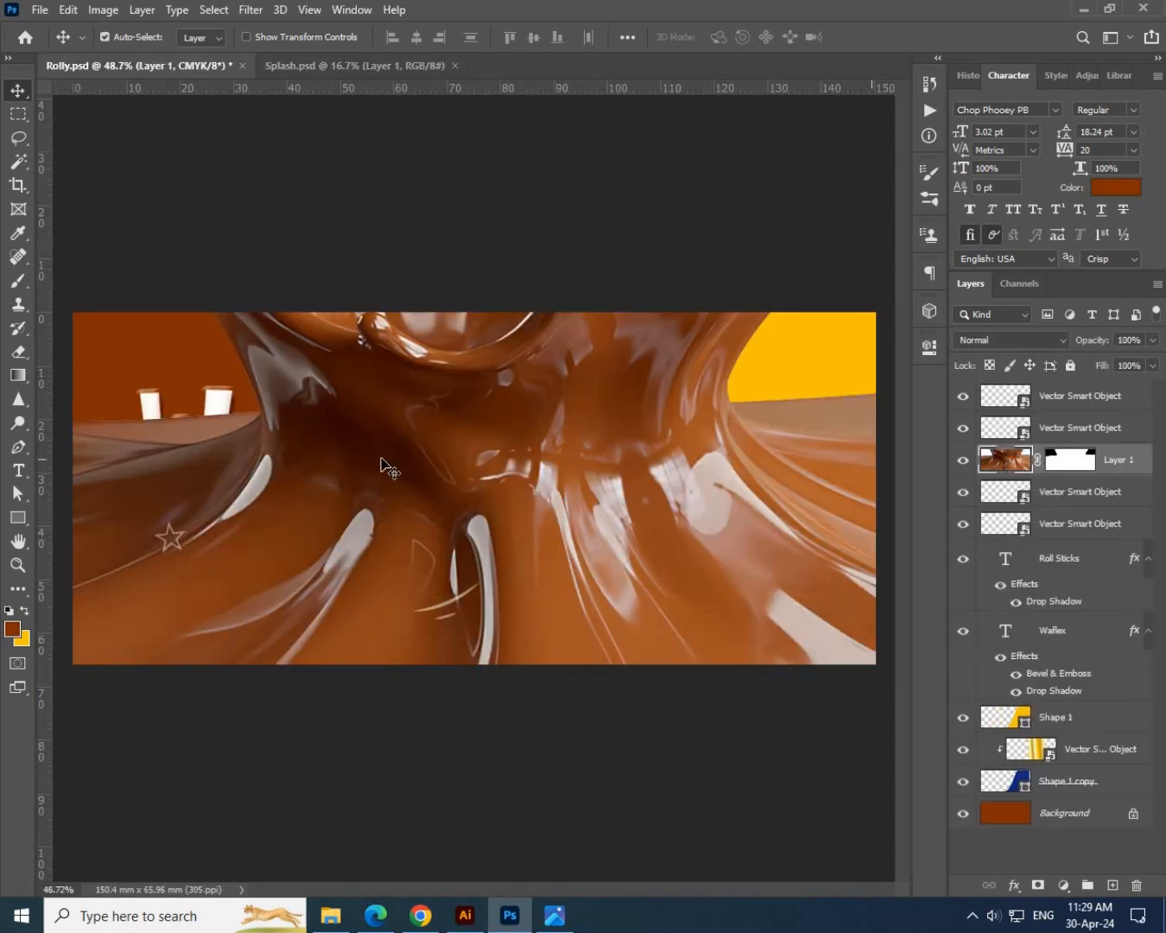
# Convert the splash layer to a Smart Object and scale it to about 28% in the lower right of the artwork.
pyautogui.rightClick(1131, 467)
pyautogui.click(993, 377)
pyautogui.hotkey('ctrl', 't')
pyautogui.hotkey('ctrl', '-')
pyautogui.hotkey('ctrl', '-')
pyautogui.hotkey('ctrl', '-')
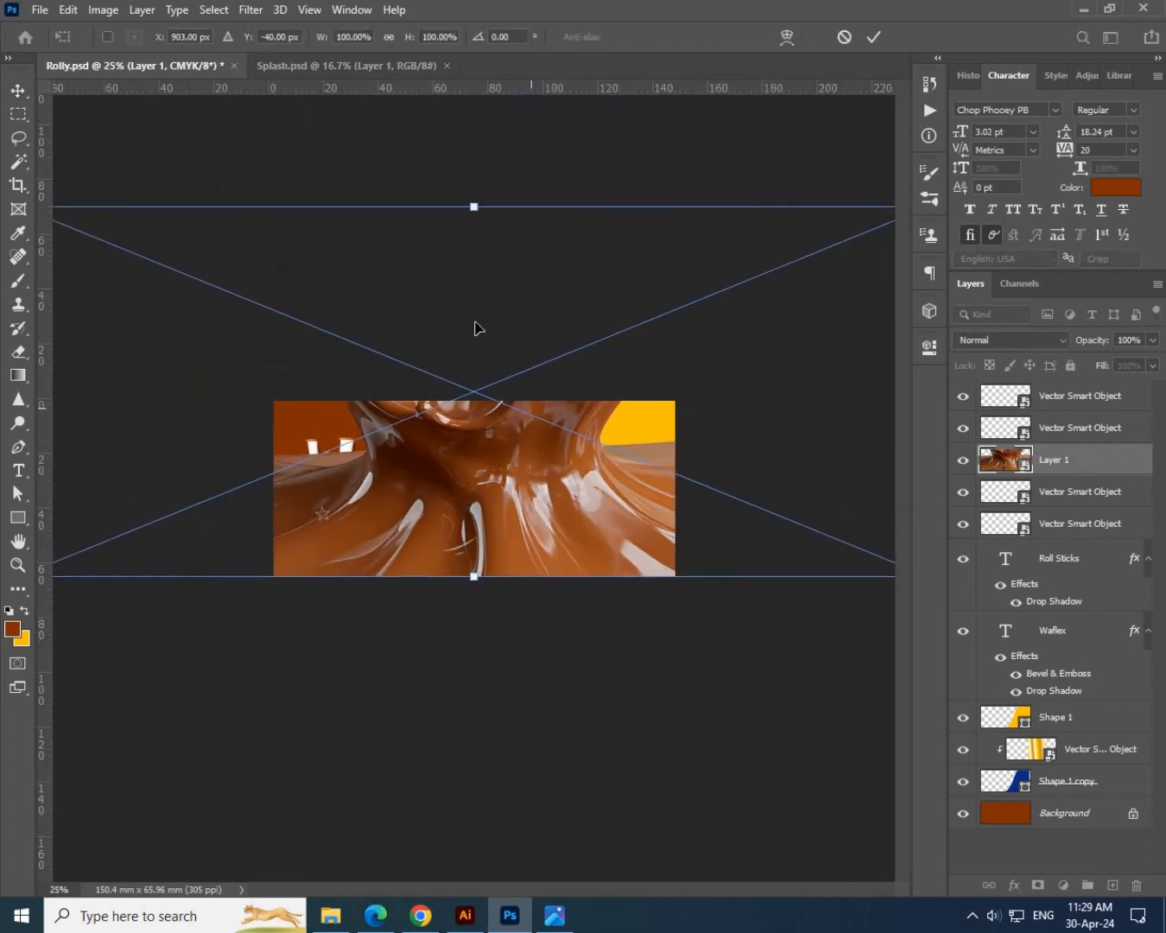
pyautogui.moveTo(474, 332); pyautogui.dragTo(474, 477)
pyautogui.moveTo(474, 530); pyautogui.dragTo(550, 529)
pyautogui.hotkey('ctrl', '+')
pyautogui.hotkey('ctrl', '+')
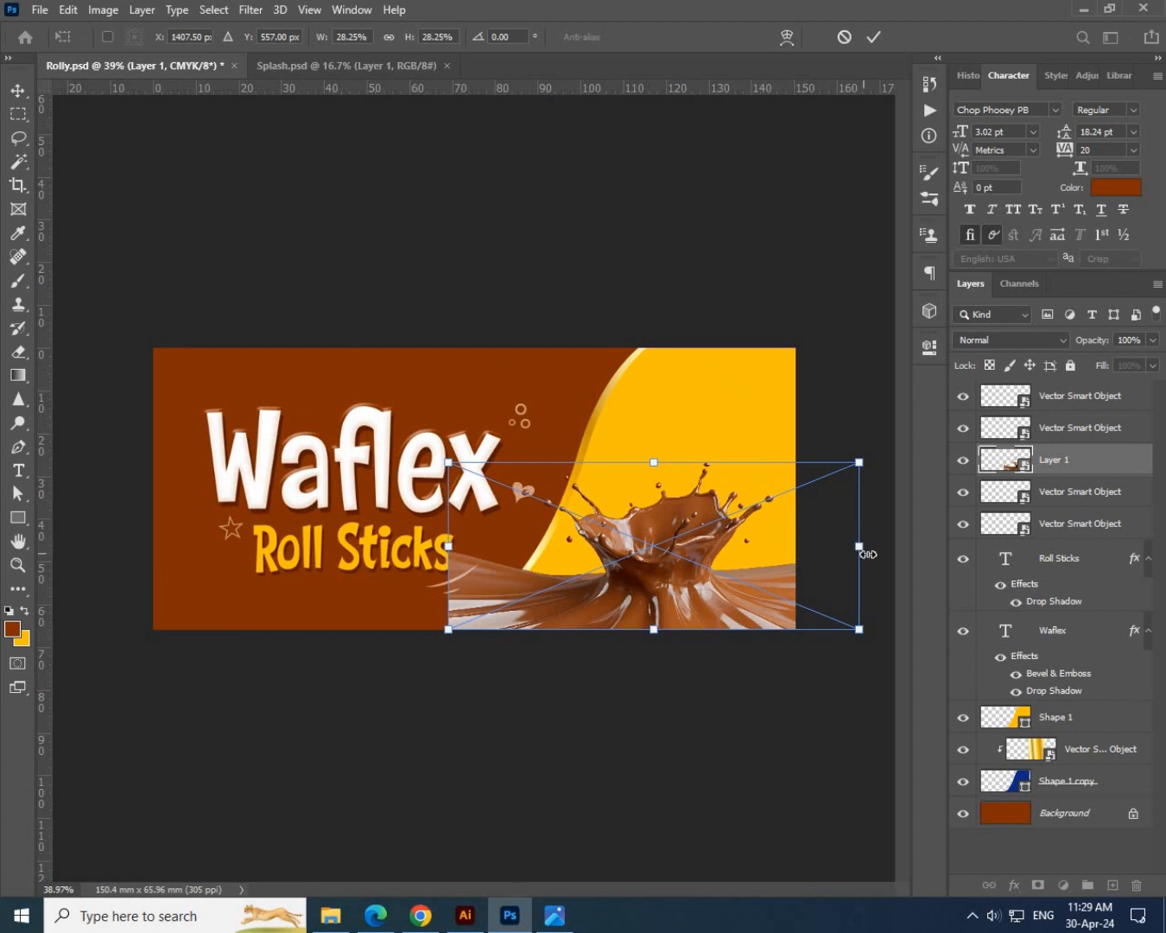
# Enlarge the splash, rotate it about -9.7°, and reposition it over the lower part of the yellow area.
pyautogui.moveTo(868, 554); pyautogui.dragTo(910, 555)
pyautogui.moveTo(720, 419); pyautogui.dragTo(696, 402)
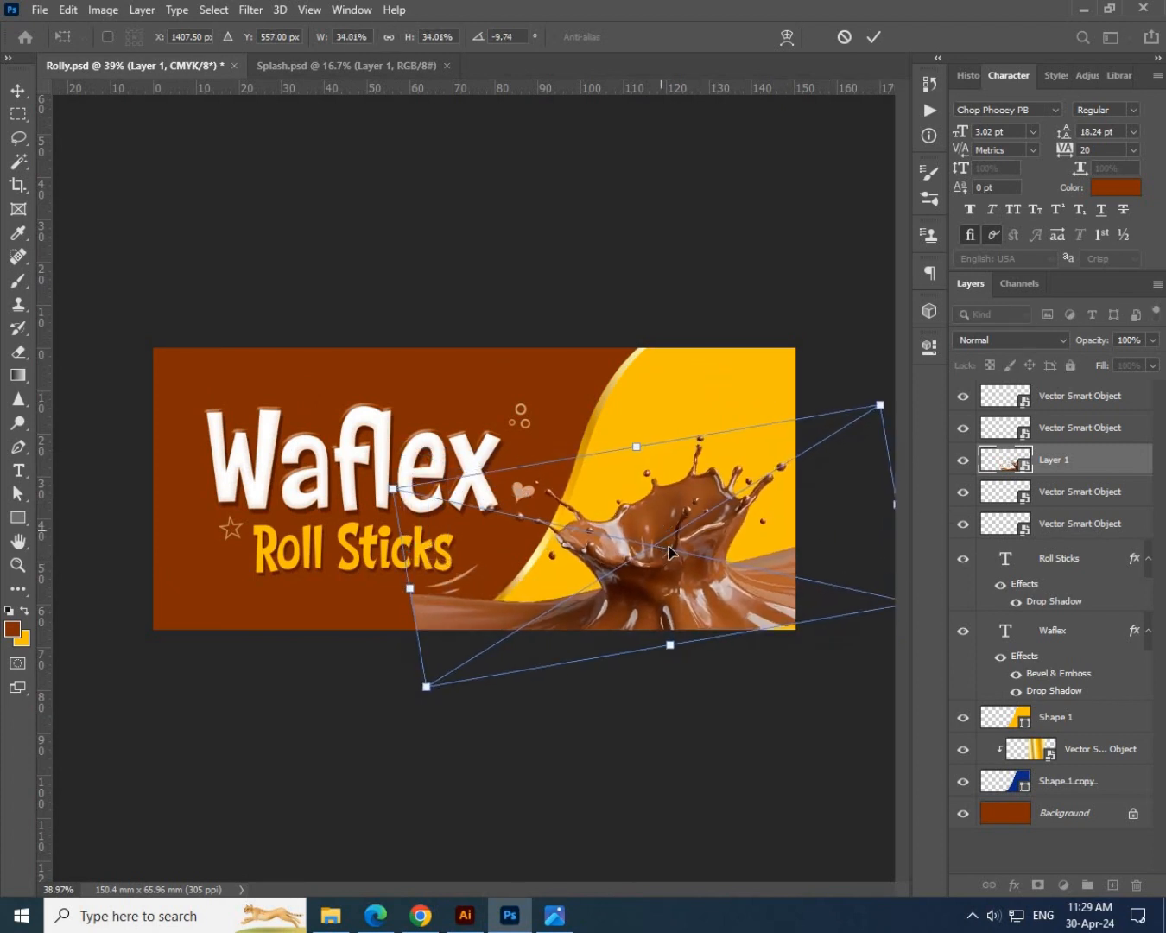
pyautogui.moveTo(670, 552); pyautogui.dragTo(687, 548)
pyautogui.moveTo(654, 450); pyautogui.dragTo(655, 434)
pyautogui.press('Return')
pyautogui.hotkey('ctrl', '0')
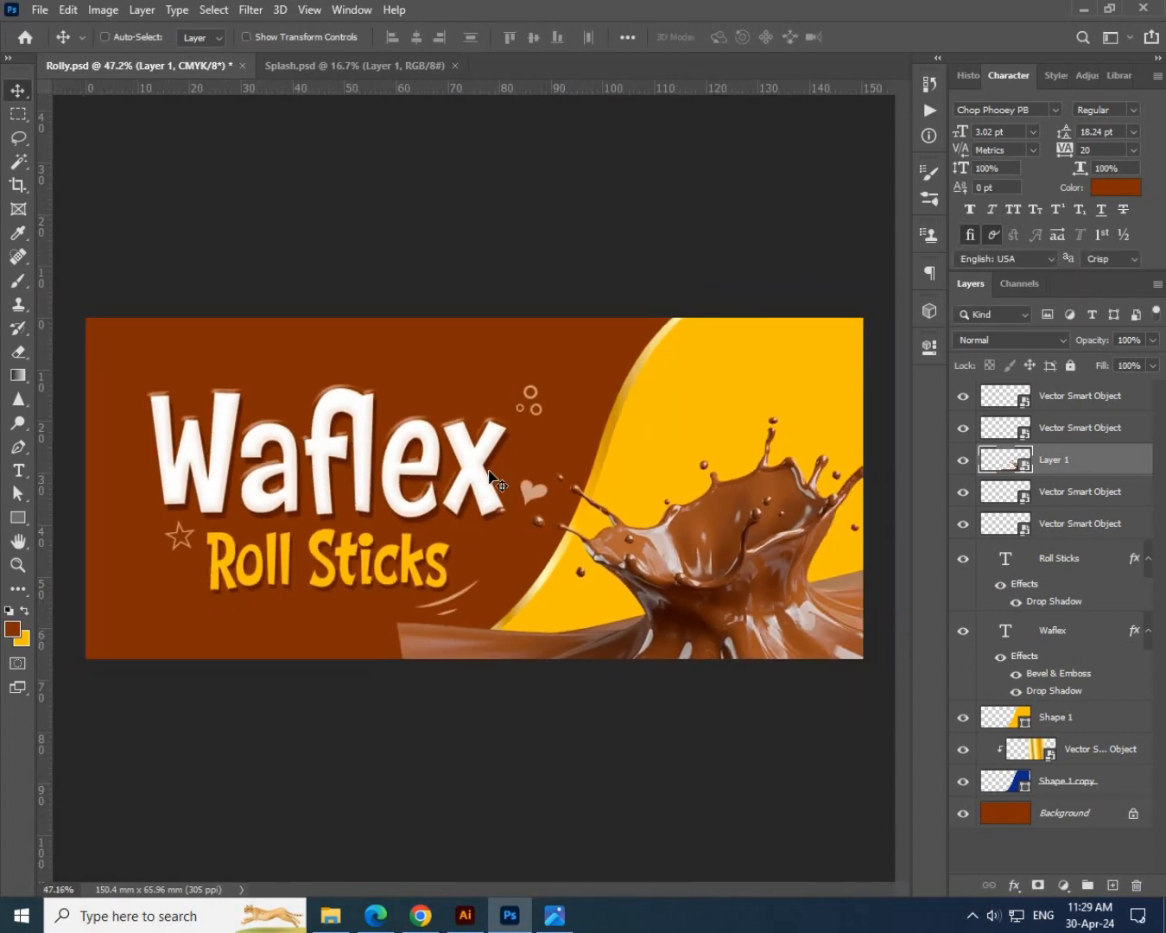
pyautogui.keyDown('ctrl'); pyautogui.click(497, 481); pyautogui.keyUp('ctrl')
pyautogui.keyDown('shift'); pyautogui.click(1059, 403); pyautogui.keyUp('shift')
pyautogui.hotkey('ctrl', 't')
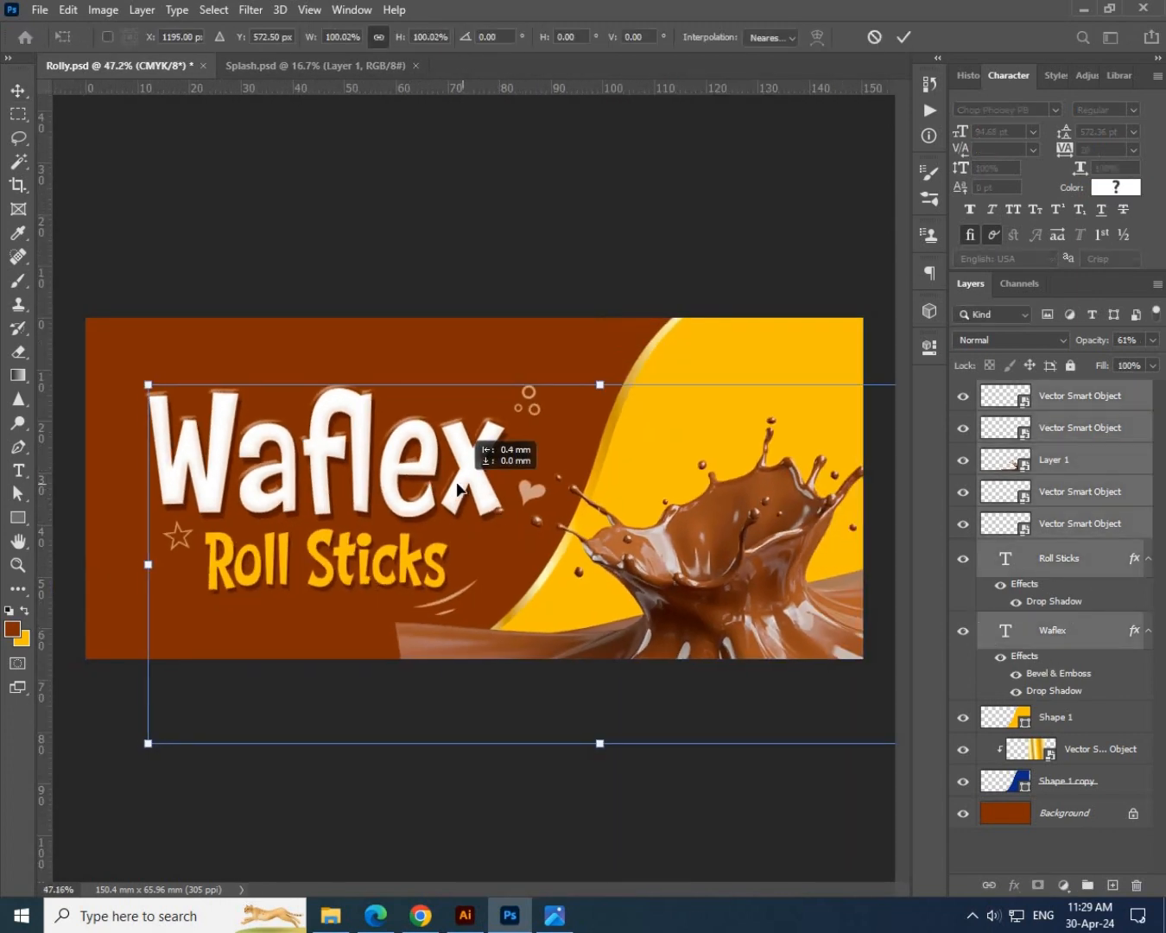
# Move the splash layer below the Waflex text layer, and shift the lettering with its decorative shapes slightly left.
pyautogui.moveTo(1078, 472); pyautogui.dragTo(1078, 701)
pyautogui.click(1066, 626)
pyautogui.keyDown('shift'); pyautogui.click(1071, 399); pyautogui.keyUp('shift')
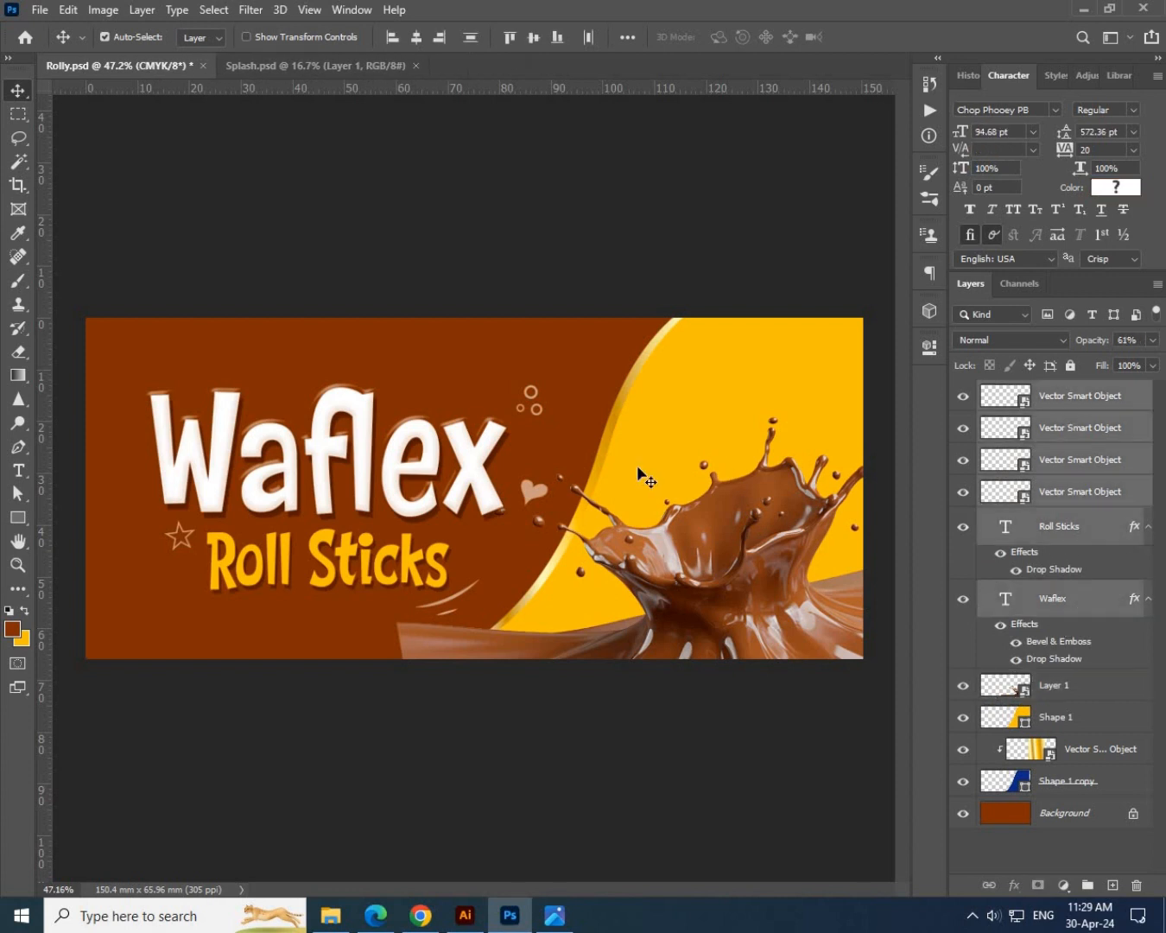
pyautogui.hotkey('ctrl', 't')
pyautogui.moveTo(426, 474); pyautogui.dragTo(398, 475)
pyautogui.press('Return')
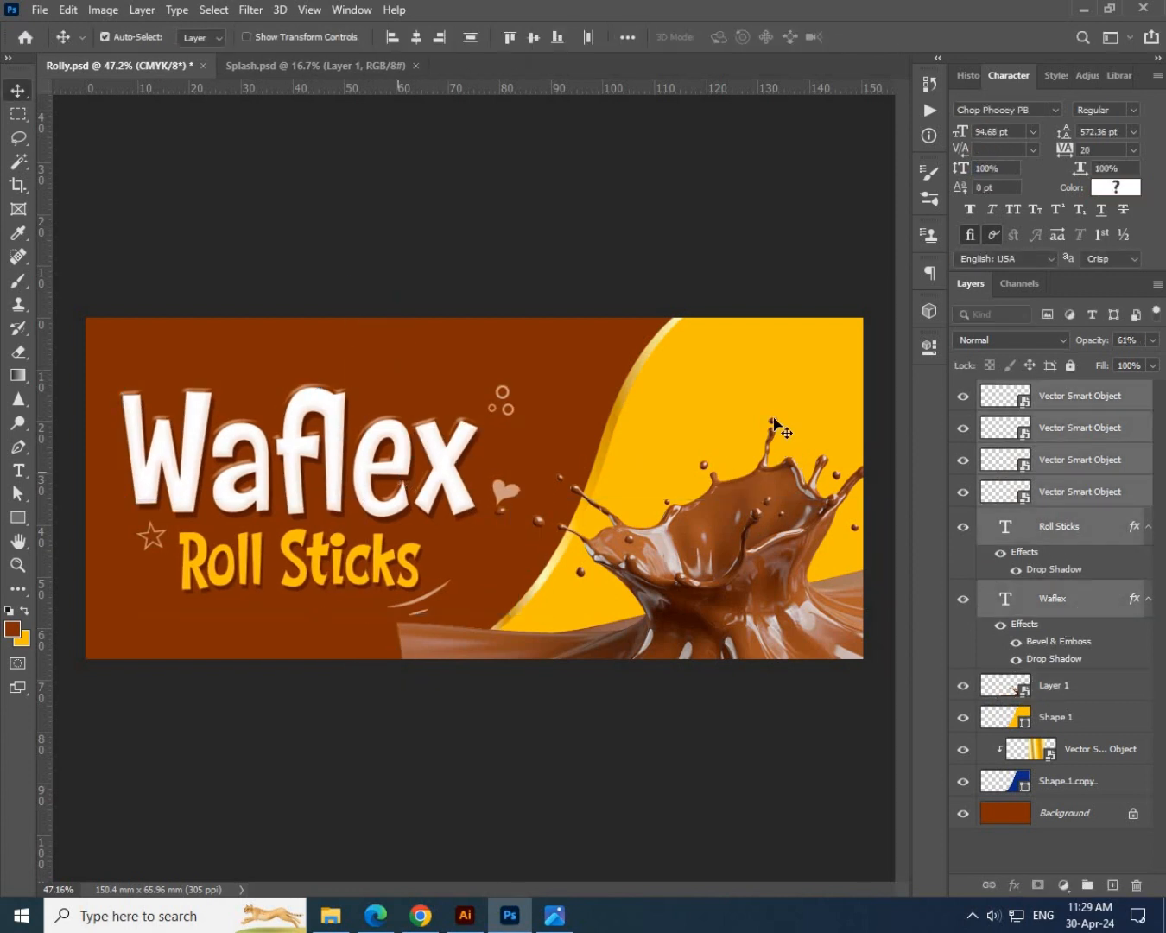
# Shift the yellow curved shape together with its gold edge layers slightly left.
pyautogui.click(1067, 719)
pyautogui.keyDown('shift'); pyautogui.click(1074, 787); pyautogui.keyUp('shift')
pyautogui.moveTo(748, 380); pyautogui.dragTo(742, 380)
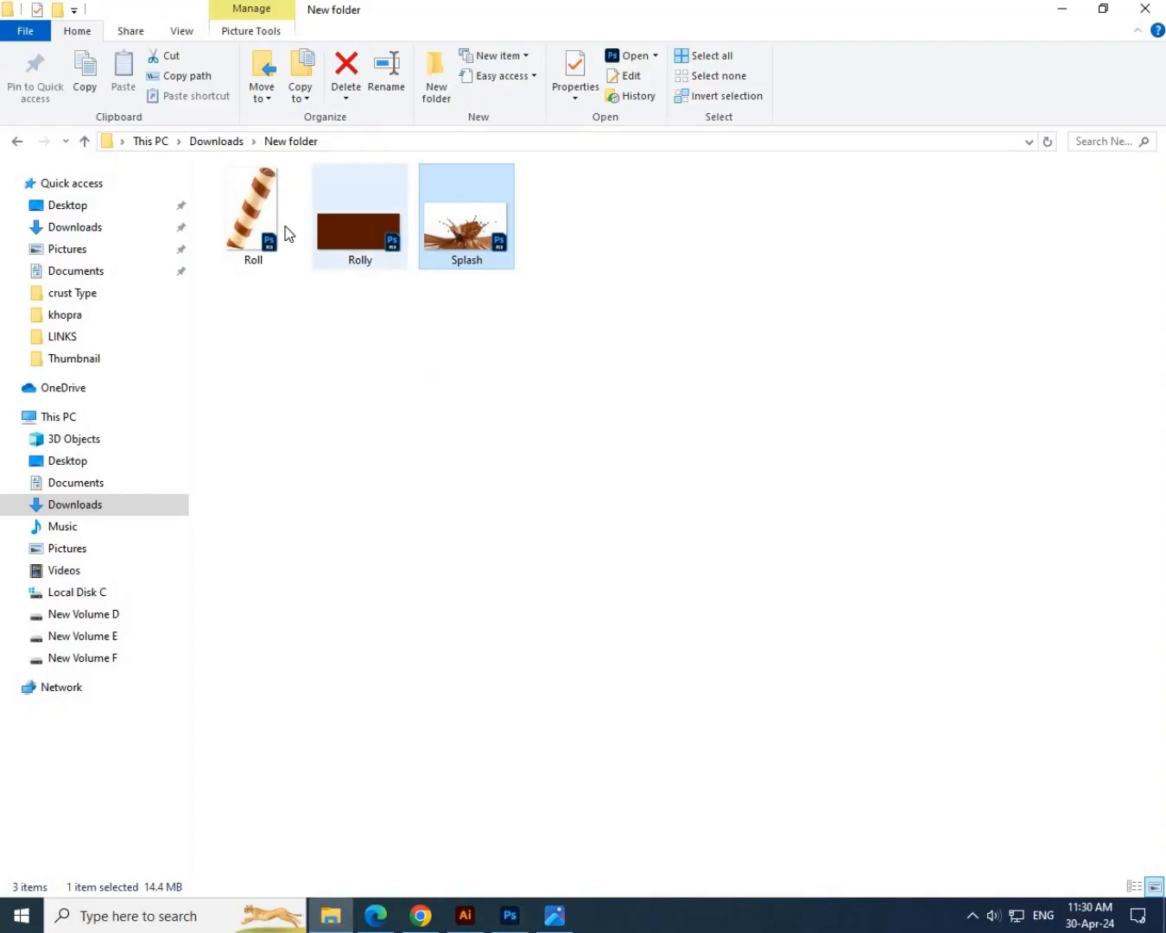
# Open the Roll file from New folder and bring its wafer roll into Rolly.psd as a Smart Object above the splash.
pyautogui.click(270, 232)
pyautogui.doubleClick(269, 232)
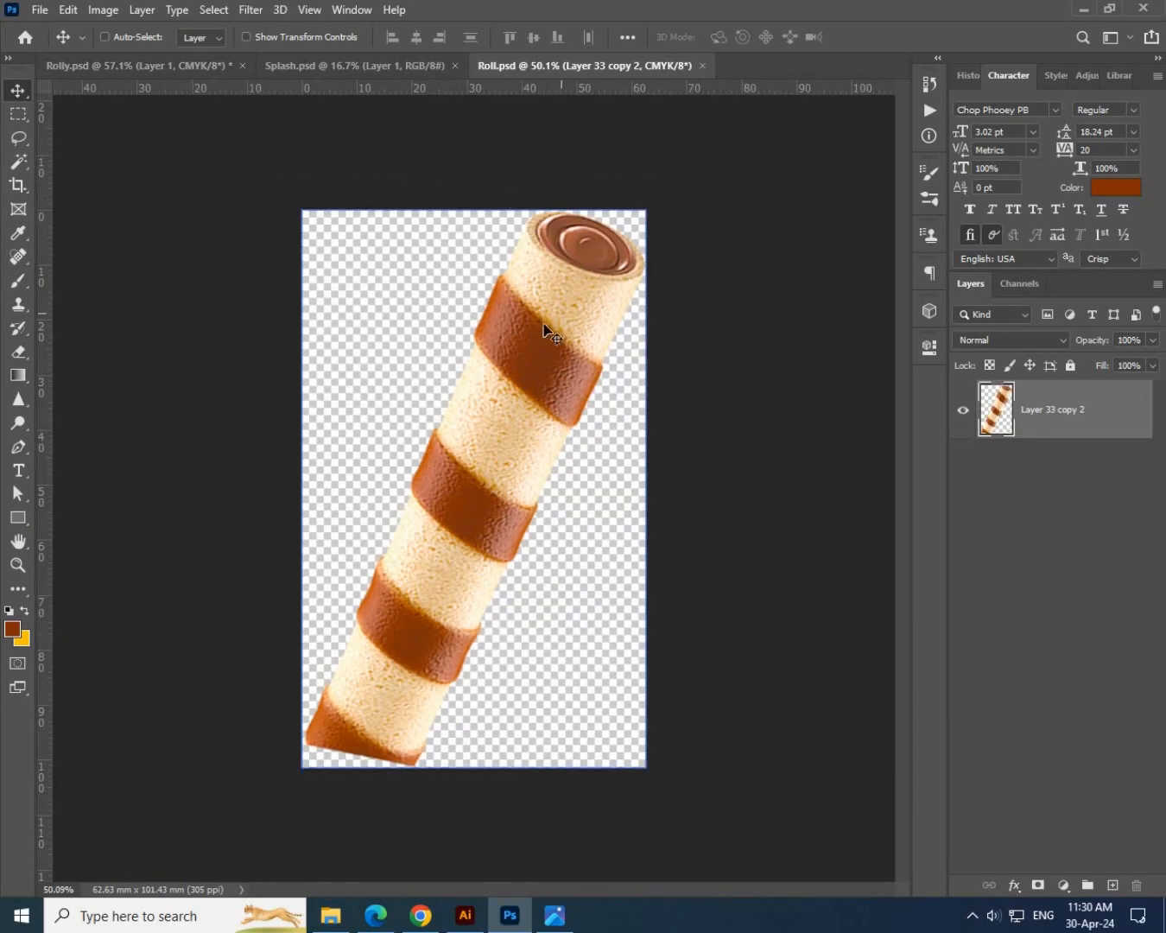
pyautogui.moveTo(546, 333); pyautogui.dragTo(716, 526)
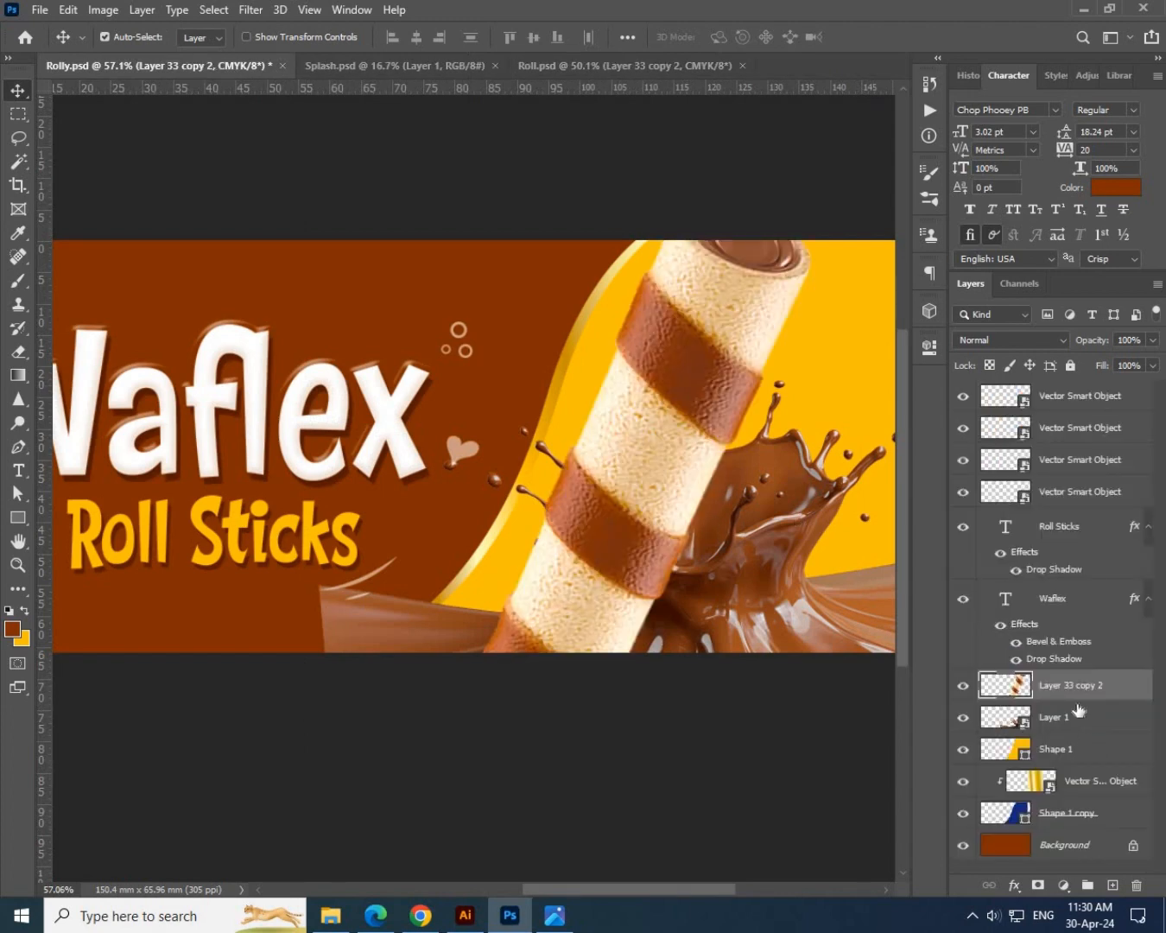
pyautogui.rightClick(1080, 687)
pyautogui.click(996, 372)
# Scale the wafer roll to about 41%, rotate it about -3.3°, and stand it inside the chocolate splash.
pyautogui.hotkey('ctrl', 't')
pyautogui.moveTo(614, 195); pyautogui.dragTo(613, 515)
pyautogui.moveTo(543, 620); pyautogui.dragTo(669, 425)
pyautogui.scroll(3, 668, 425)
pyautogui.moveTo(519, 393); pyautogui.dragTo(523, 377)
pyautogui.moveTo(691, 421); pyautogui.dragTo(639, 403)
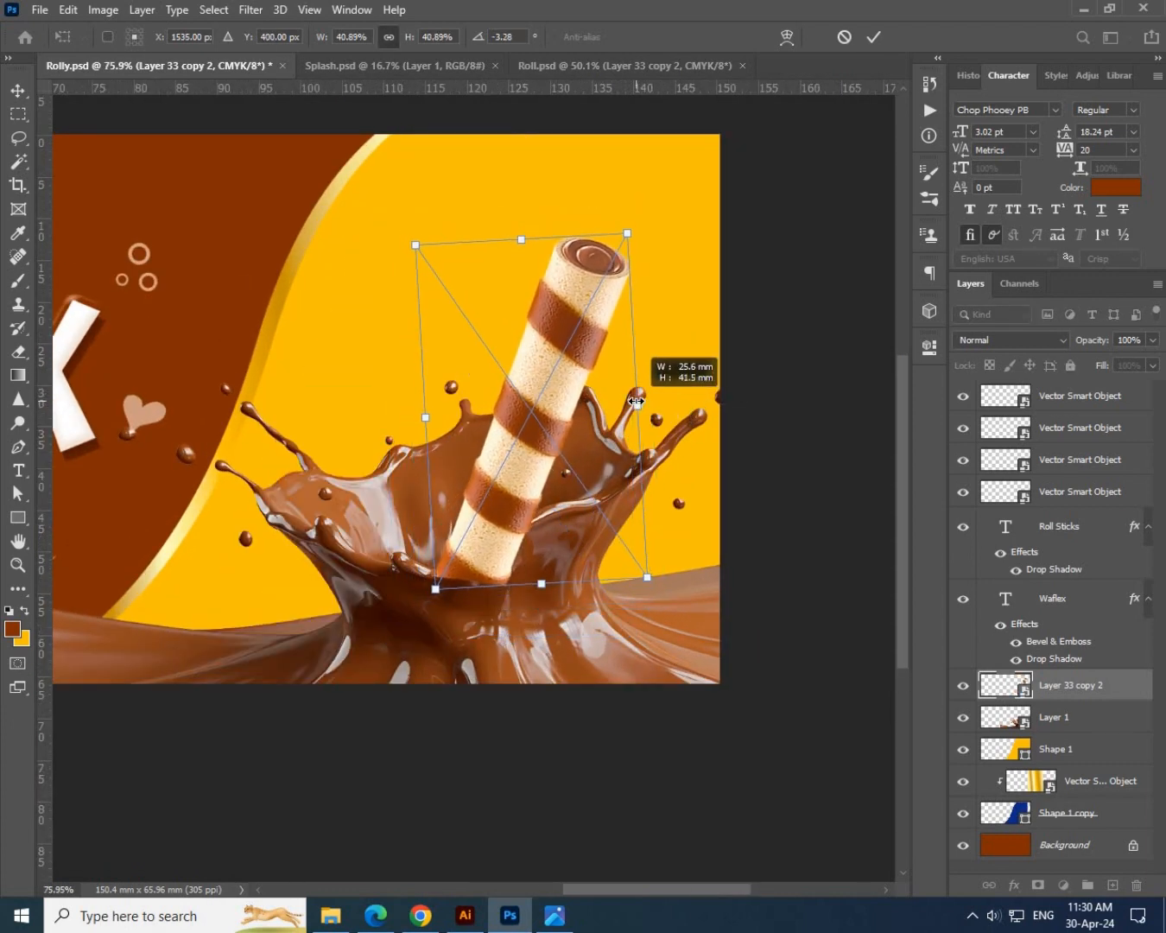
pyautogui.press('Return')
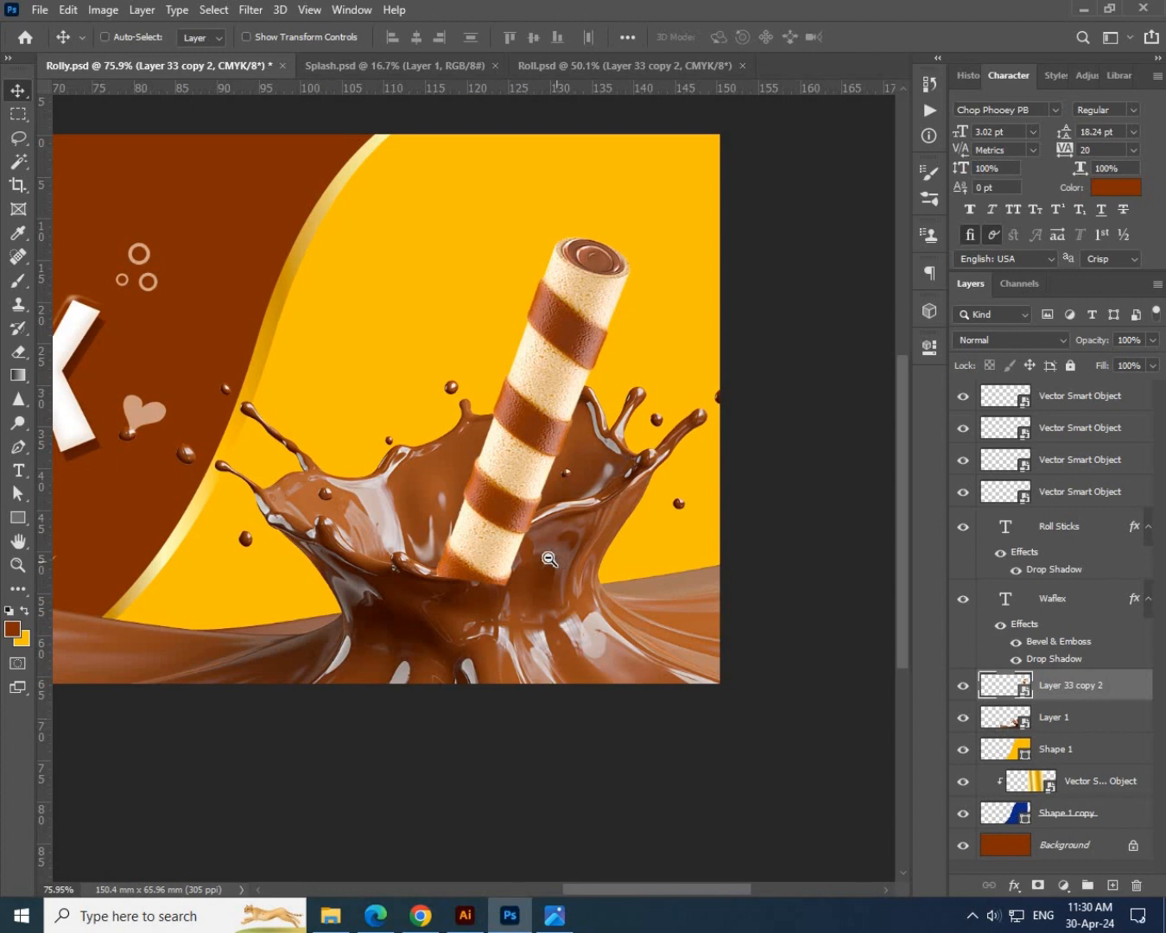
# Rotate the wafer roll more upright and reposition it inside the splash.
pyautogui.scroll(3, 549, 560)
pyautogui.moveTo(510, 523); pyautogui.dragTo(510, 536)
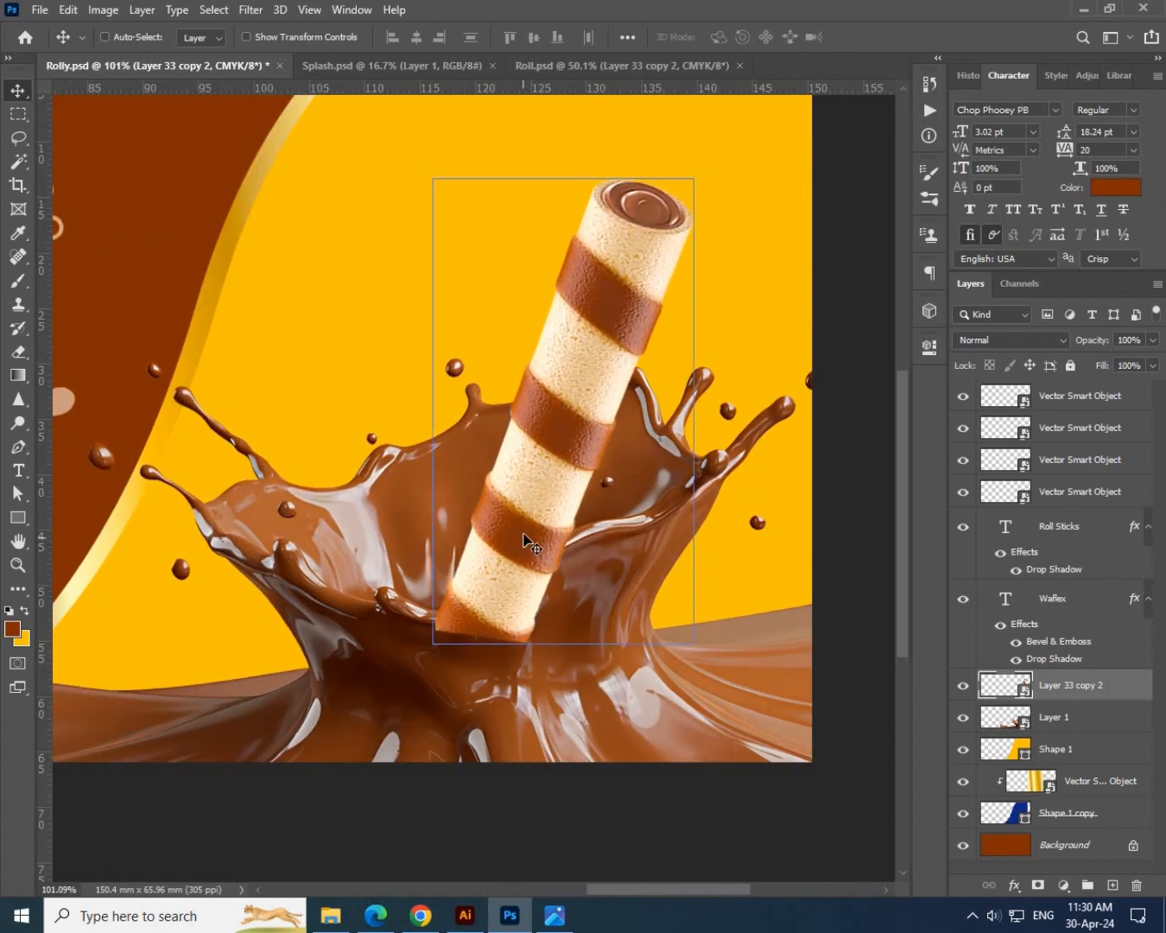
pyautogui.scroll(2, 543, 612)
pyautogui.hotkey('ctrl', 't')
pyautogui.scroll(-3, 549, 605)
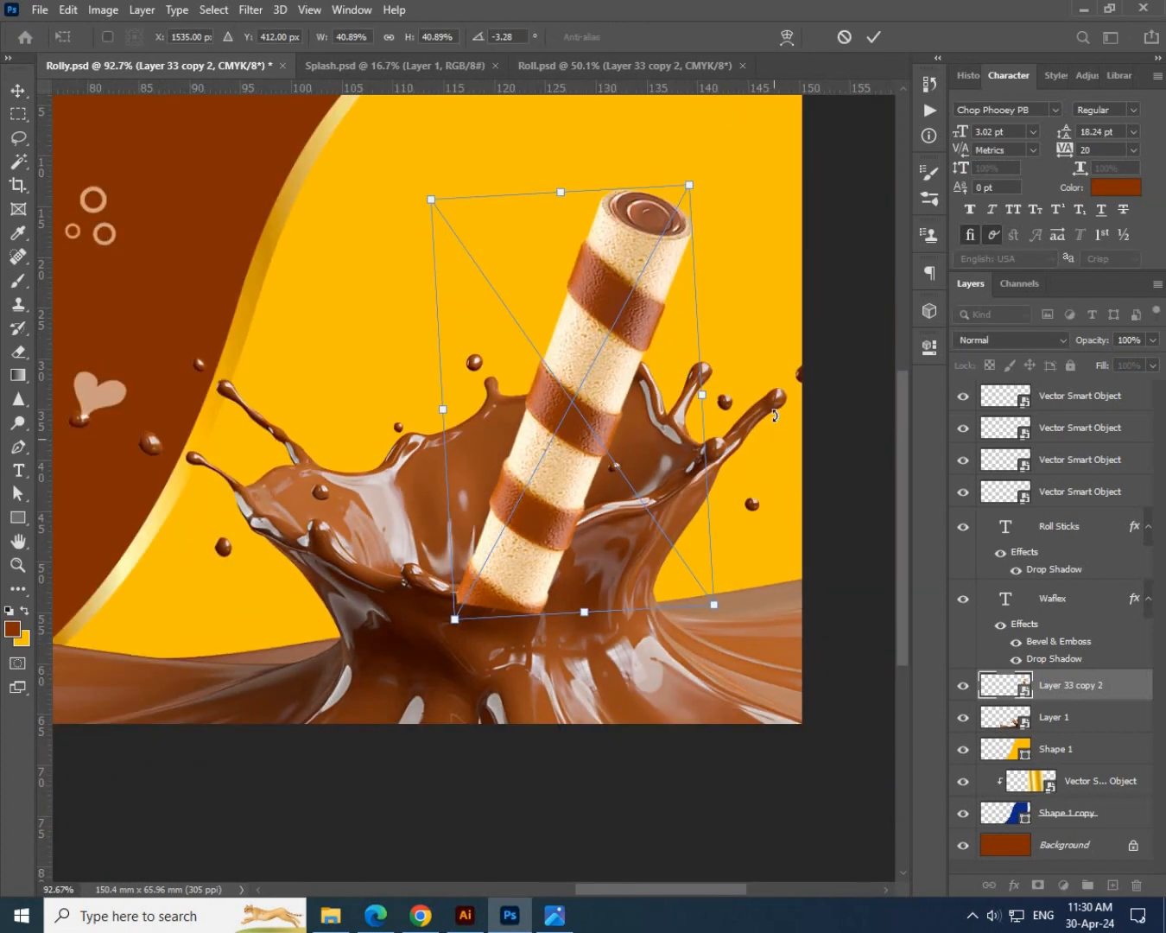
pyautogui.moveTo(771, 449); pyautogui.dragTo(760, 409)
pyautogui.moveTo(617, 500); pyautogui.dragTo(607, 487)
pyautogui.press('Return')
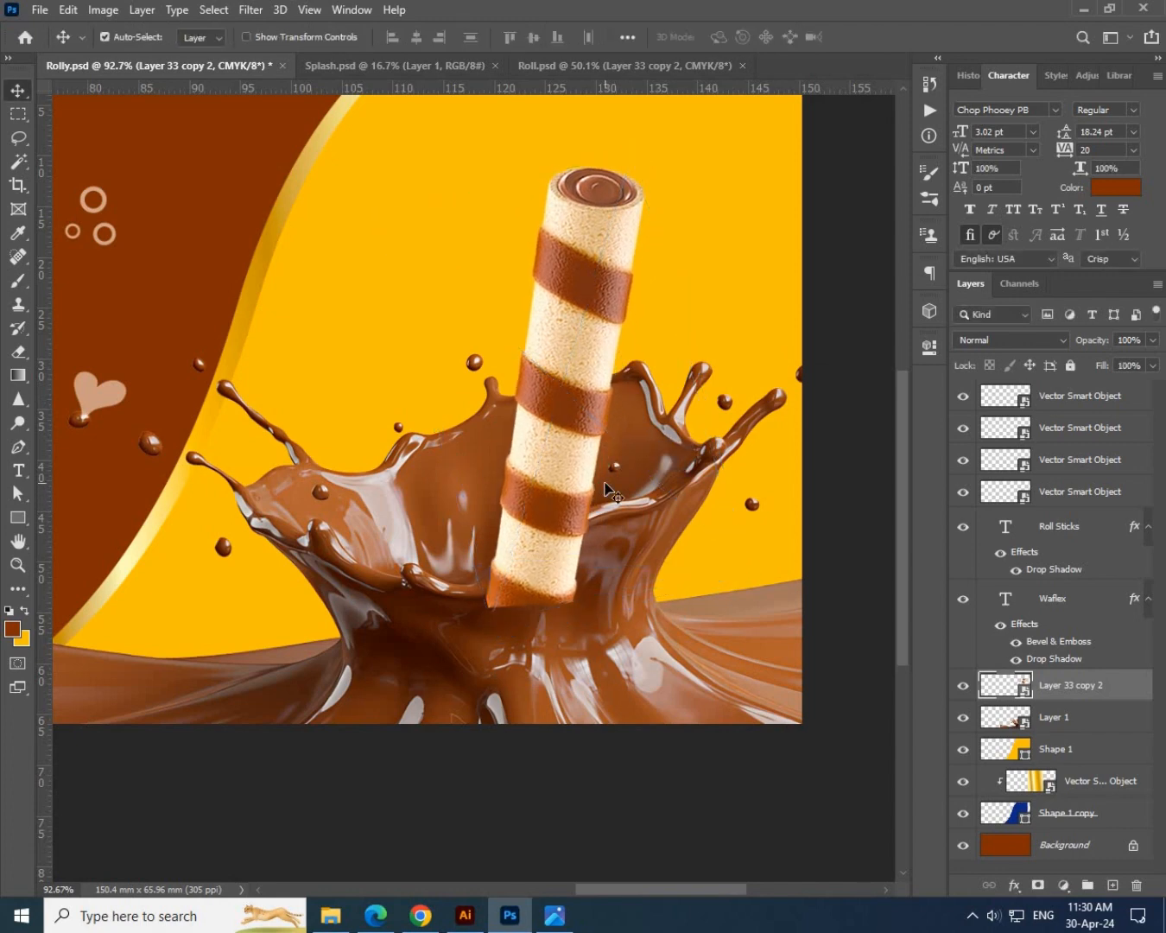
pyautogui.scroll(-3, 588, 477)
pyautogui.scroll(4, 552, 555)
pyautogui.moveTo(553, 555); pyautogui.dragTo(549, 502)
# Set the wafer roll's opacity to 43% and try to outline the splash rim overlapping it with the Lasso tool.
pyautogui.moveTo(1096, 357); pyautogui.dragTo(1106, 361)
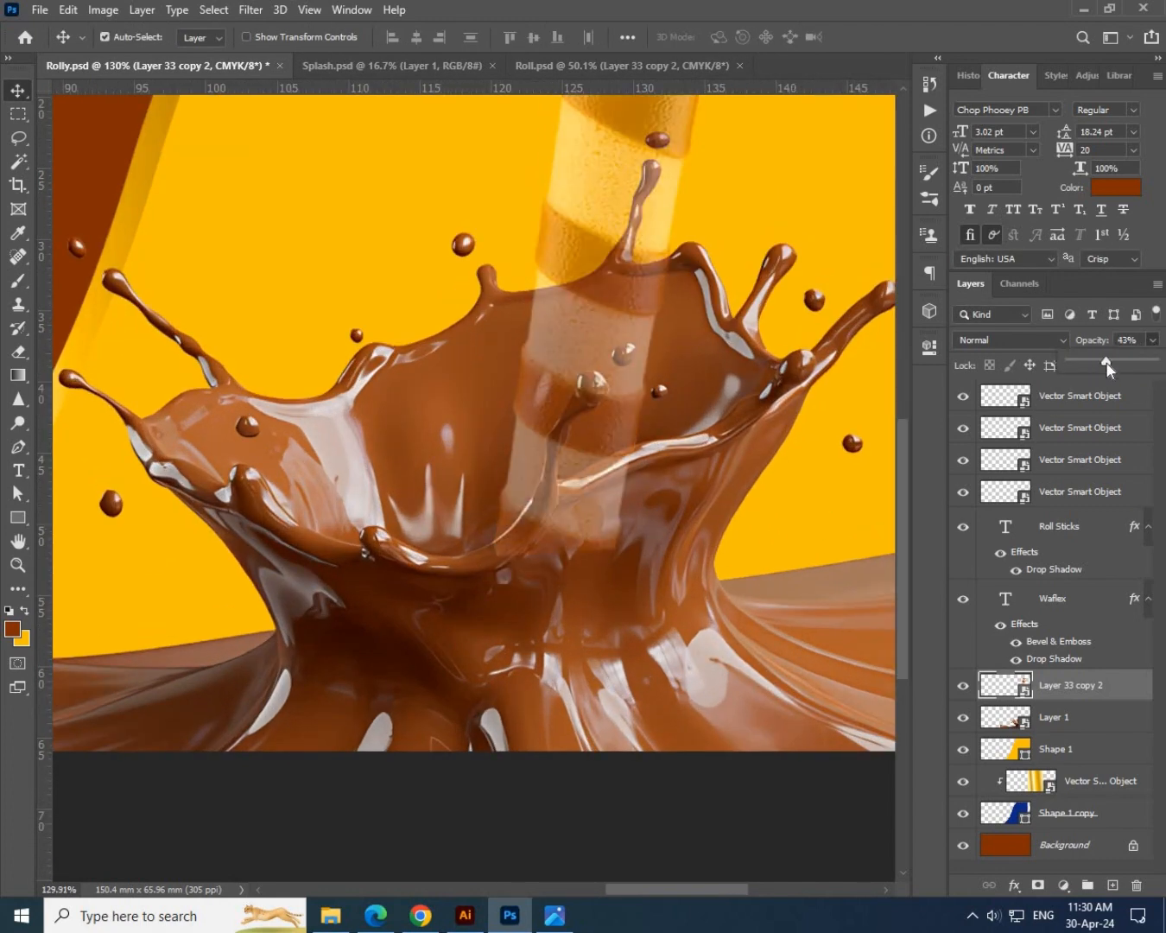
pyautogui.scroll(4, 571, 481)
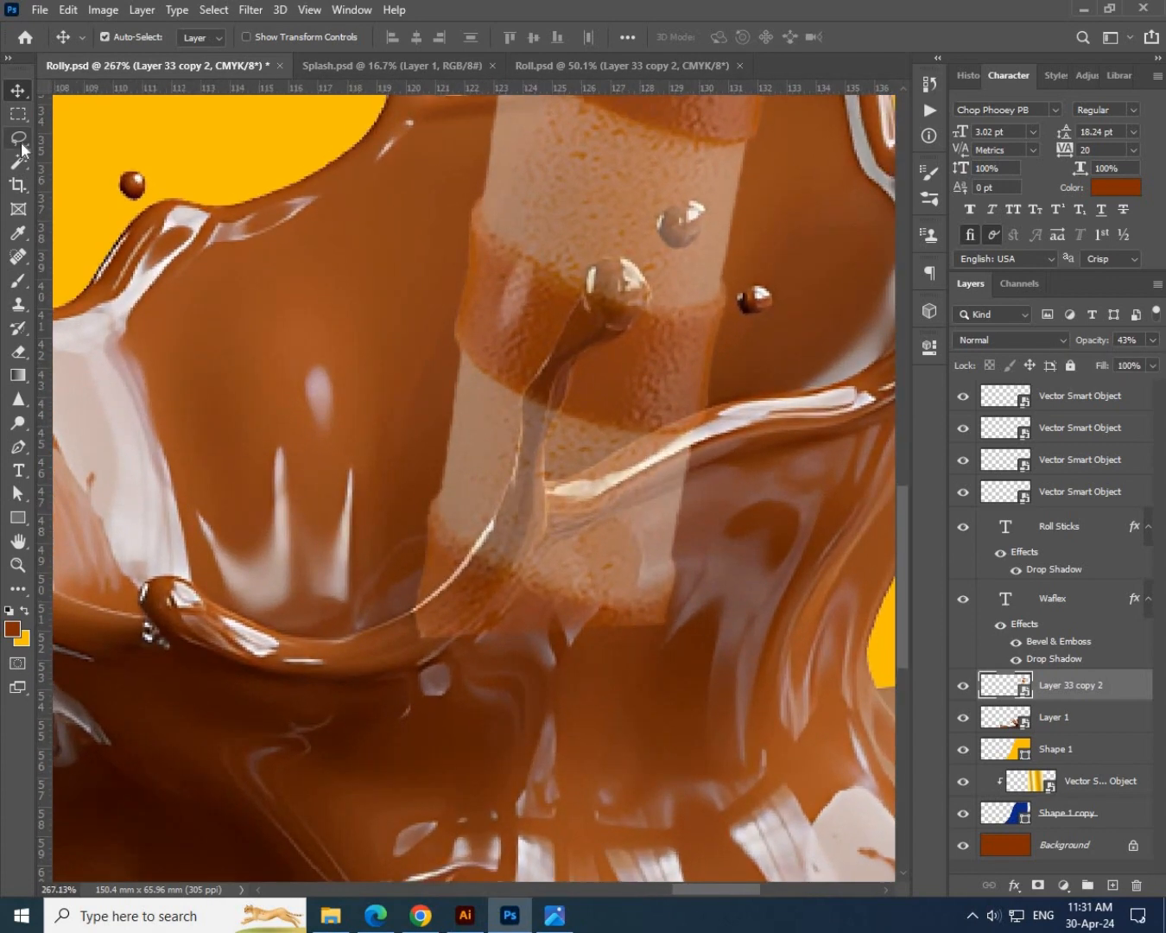
pyautogui.click(21, 141)
pyautogui.scroll(2, 764, 492)
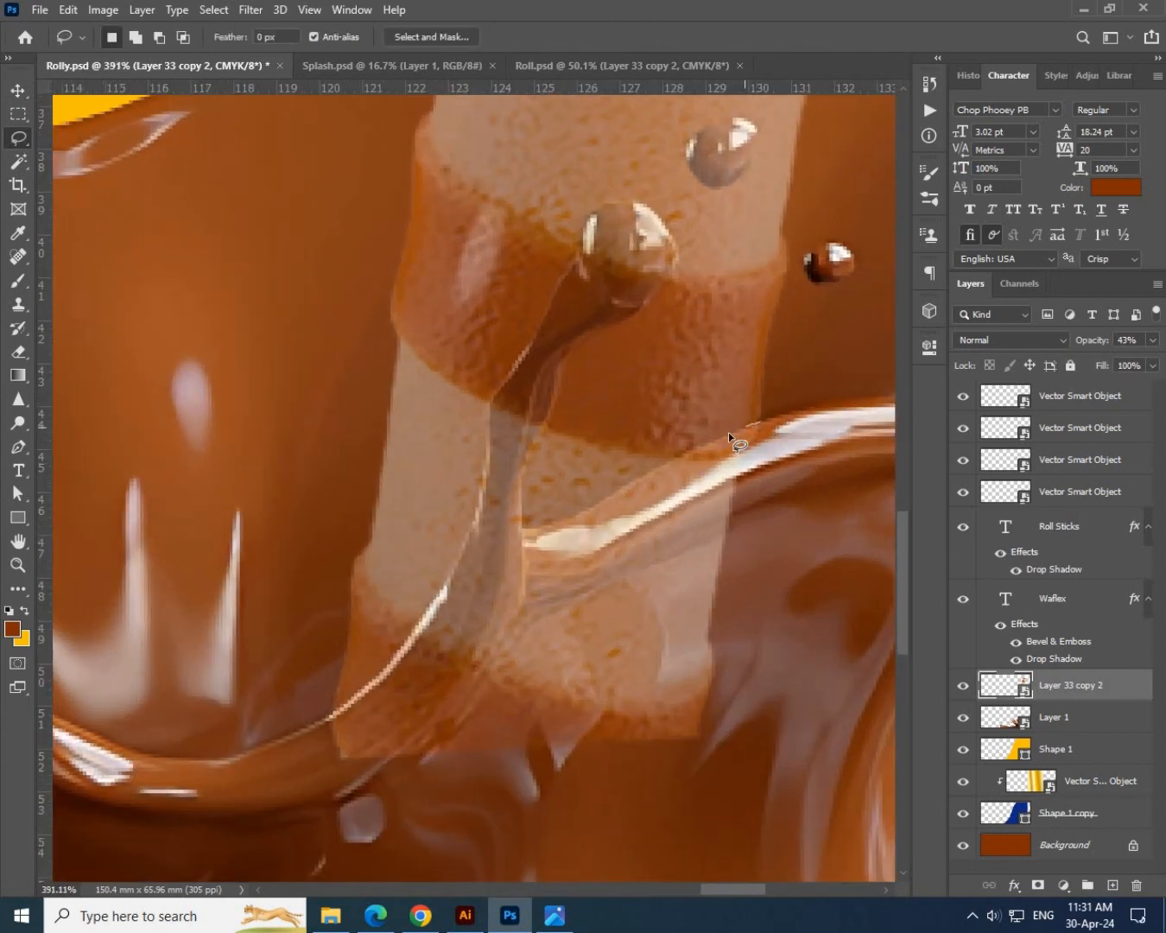
pyautogui.moveTo(610, 495); pyautogui.dragTo(565, 518)
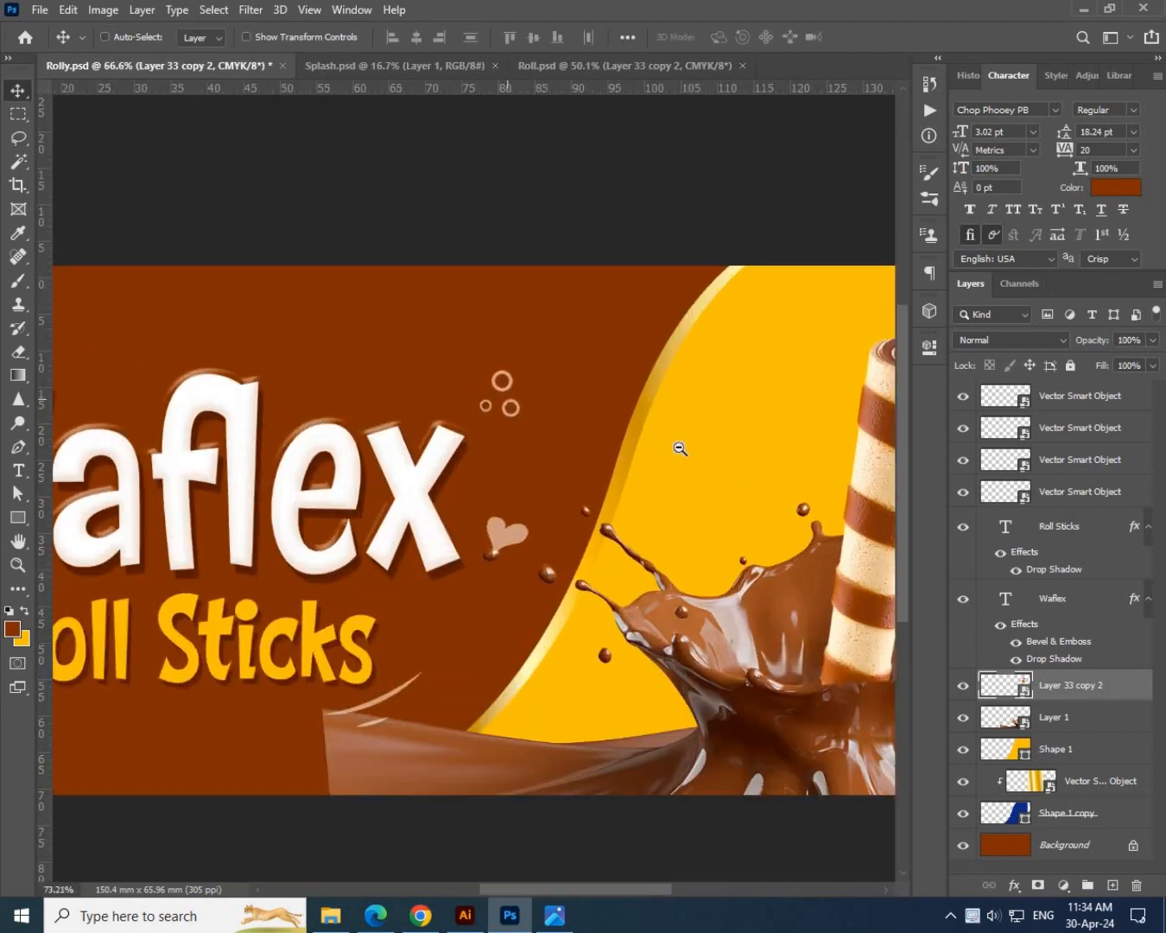
# Duplicate the wafer roll, flip the copy horizontally, and place it to the left of the original, leaning outward.
pyautogui.hscroll(5, 677, 448)
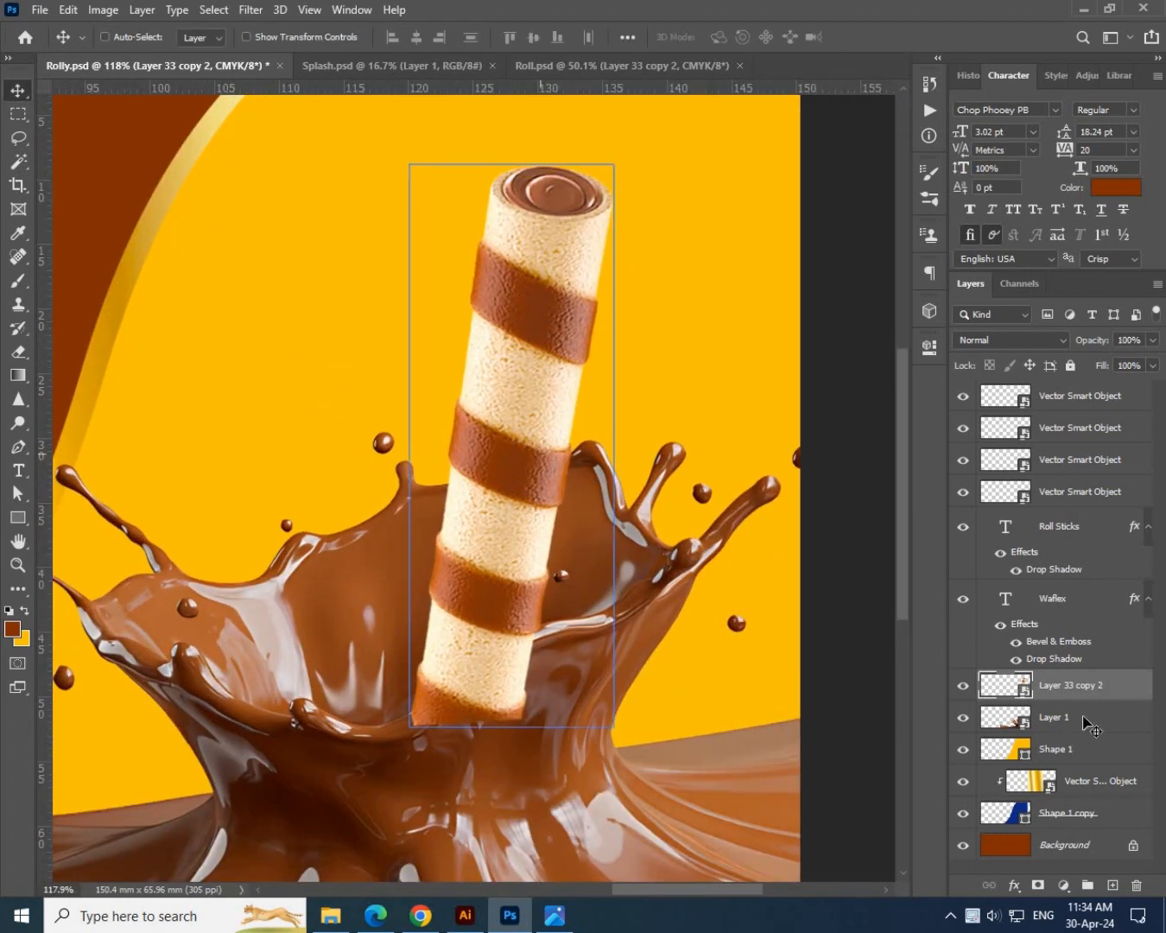
pyautogui.hotkey('ctrl', 'j')
pyautogui.moveTo(530, 437); pyautogui.dragTo(354, 494)
pyautogui.hotkey('ctrl', 't')
pyautogui.rightClick(355, 493)
pyautogui.click(420, 775)
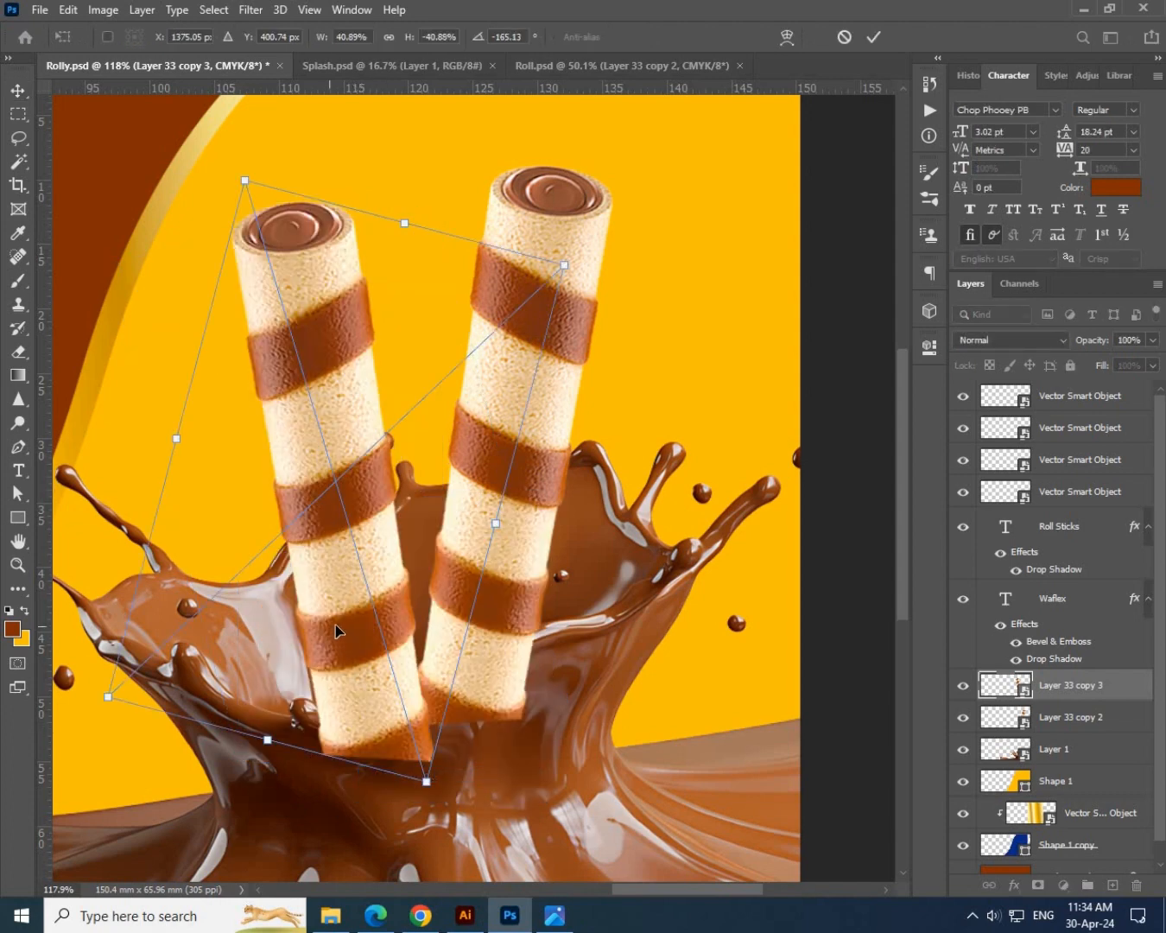
pyautogui.moveTo(339, 627); pyautogui.dragTo(344, 612)
pyautogui.press('Return')
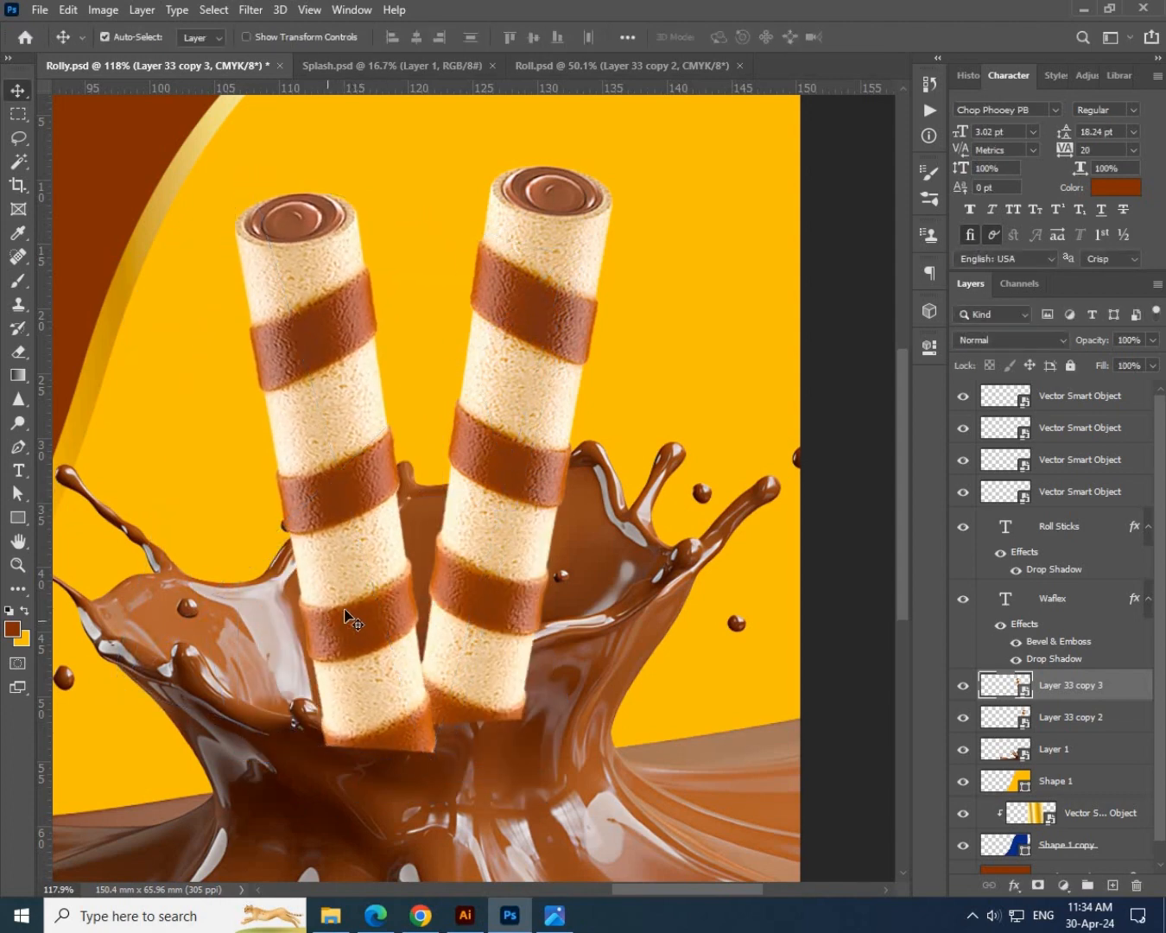
# Bring the two wafer rolls closer together and move both slightly down and left into the splash.
pyautogui.scroll(-3, 494, 541)
pyautogui.keyDown('shift'); pyautogui.click(484, 568); pyautogui.keyUp('shift')
pyautogui.moveTo(484, 569); pyautogui.dragTo(477, 567)
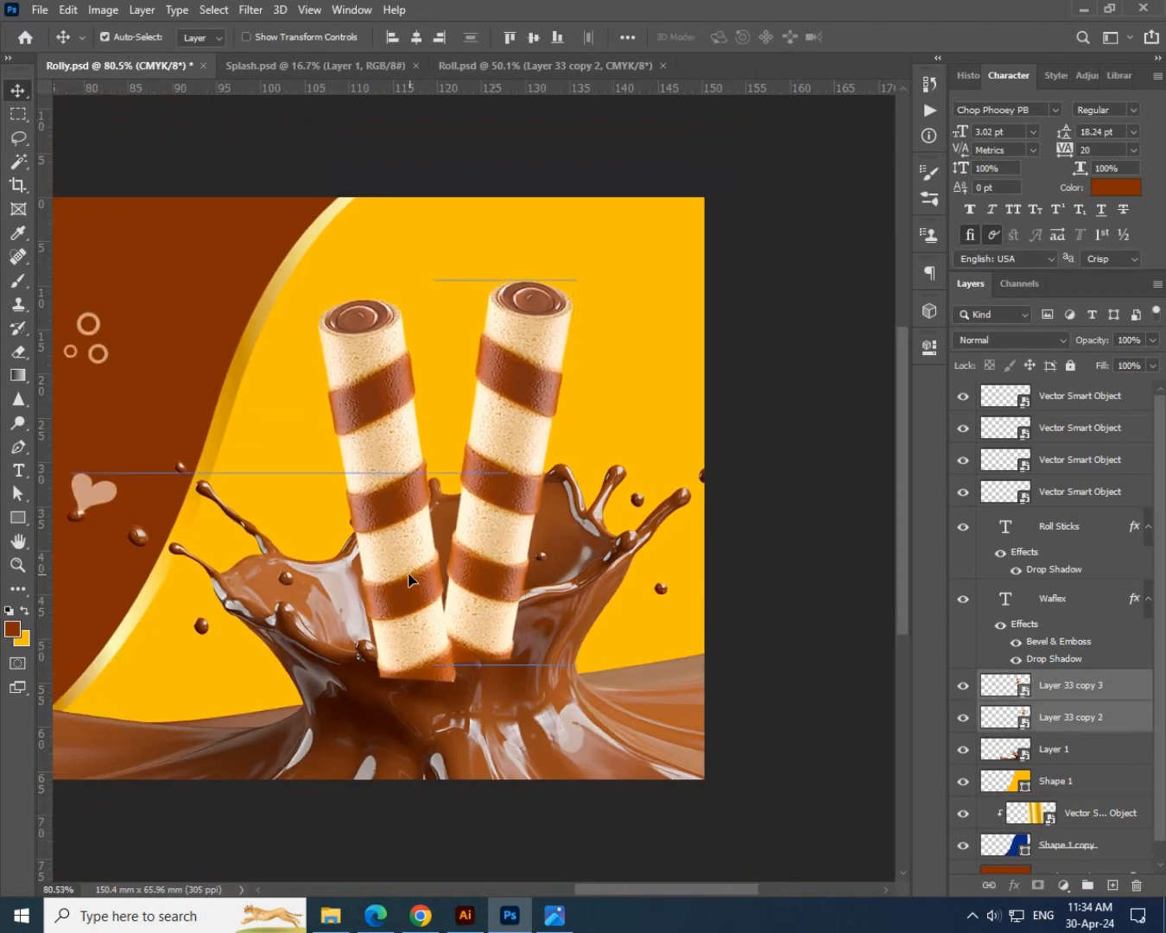
pyautogui.moveTo(411, 608); pyautogui.dragTo(422, 607)
pyautogui.keyDown('shift'); pyautogui.click(505, 483); pyautogui.keyUp('shift')
pyautogui.moveTo(506, 485); pyautogui.dragTo(490, 500)
# Set the opacity of both wafer roll layers to 53%.
pyautogui.keyDown('ctrl'); pyautogui.click(1071, 717); pyautogui.keyUp('ctrl')
pyautogui.press('5')
pyautogui.press('3')
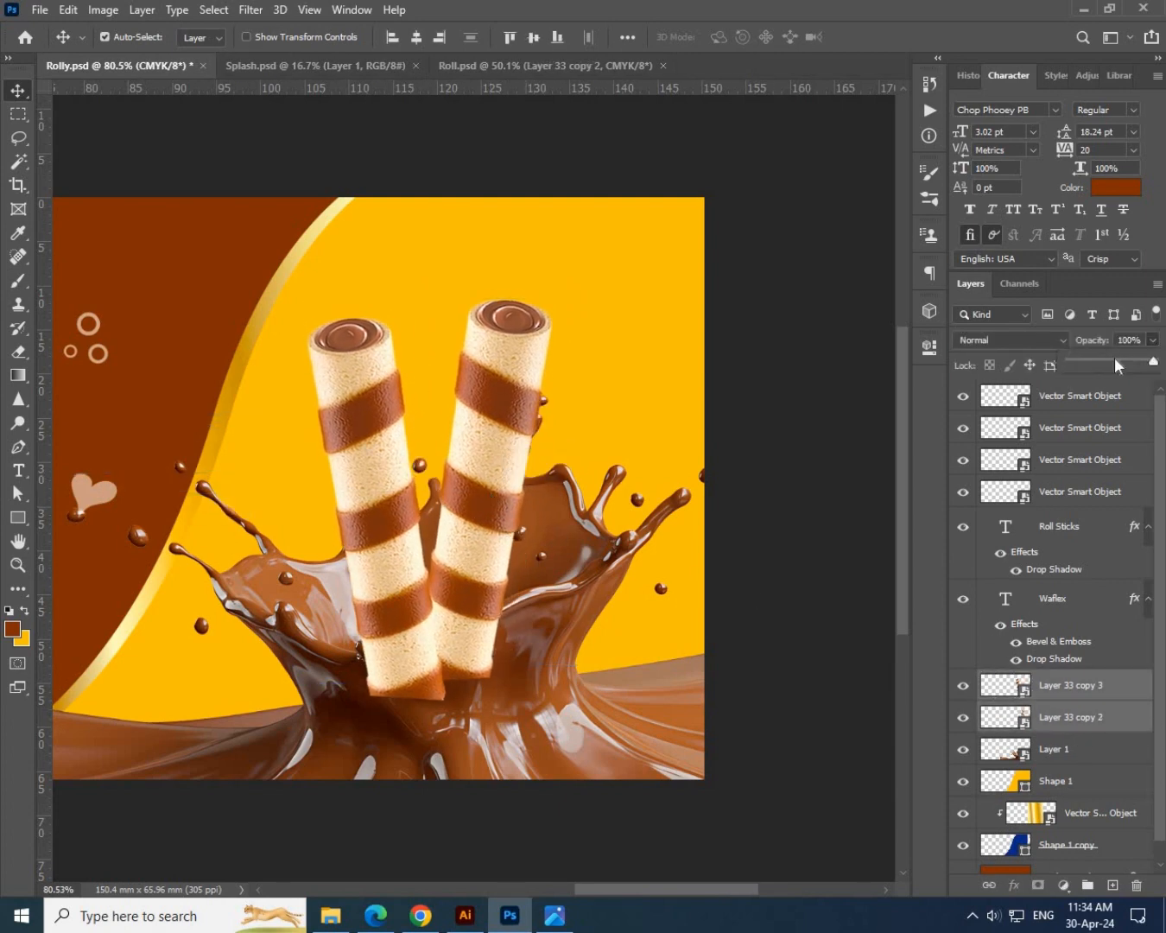
pyautogui.keyDown('ctrl'); pyautogui.click(416, 604); pyautogui.keyUp('ctrl')
pyautogui.keyDown('ctrl'); pyautogui.click(590, 476); pyautogui.keyUp('ctrl')
pyautogui.scroll(3, 589, 477)
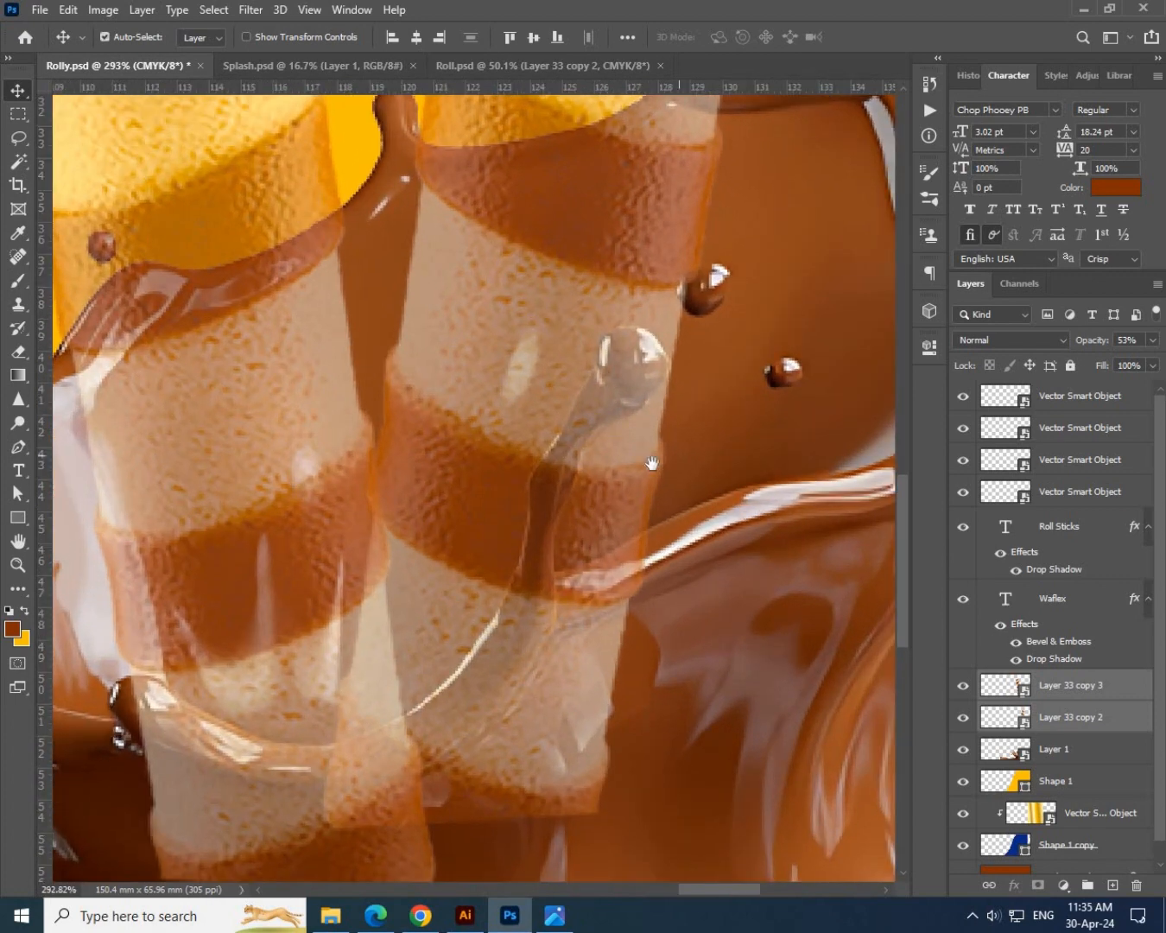
# Outline the splash's front rim, its upright drip, and the area below covering the roll bottoms with the Lasso tool.
pyautogui.press('l')
pyautogui.scroll(2, 759, 544)
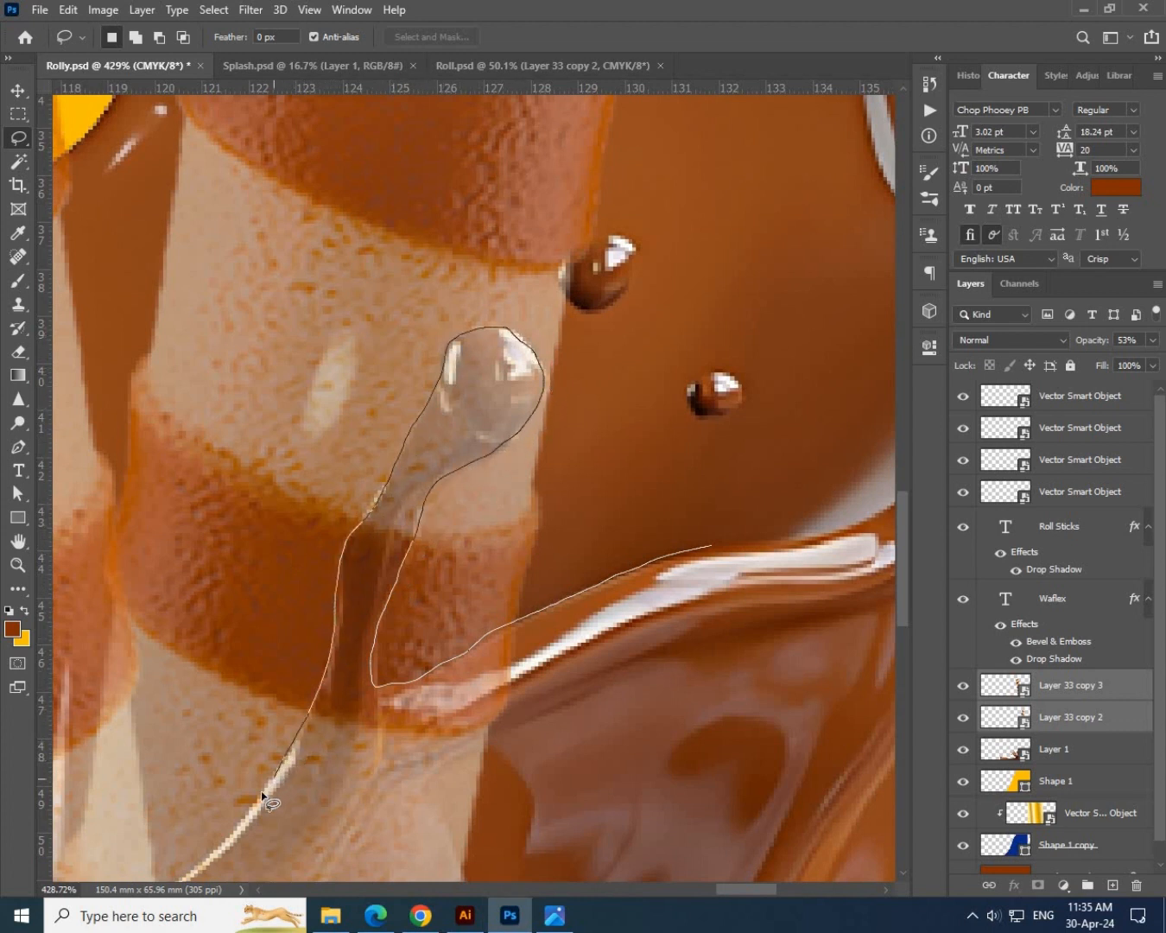
pyautogui.moveTo(261, 795)
pyautogui.mouseDown()
pyautogui.moveTo(241, 814)
pyautogui.moveTo(674, 298)
pyautogui.mouseUp()
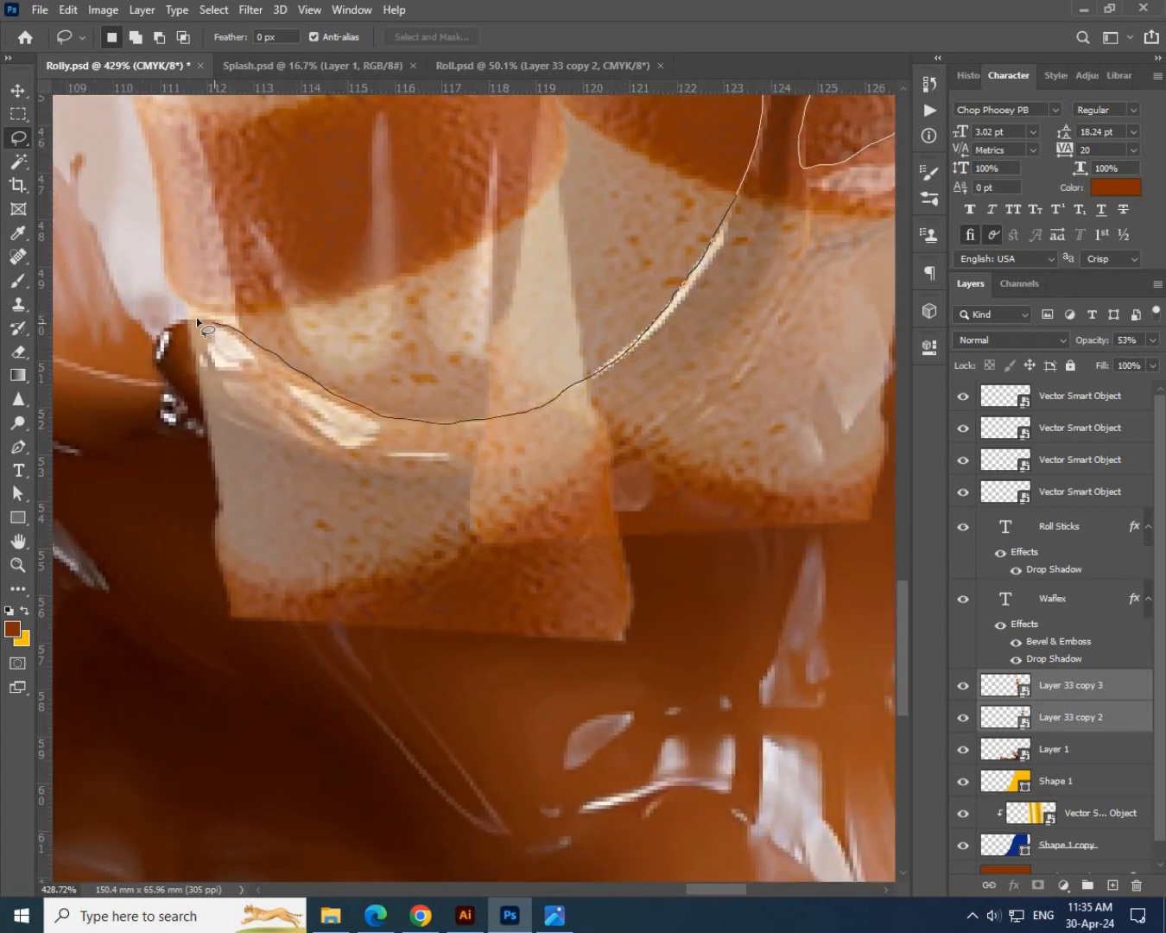
pyautogui.moveTo(508, 489); pyautogui.dragTo(478, 416)
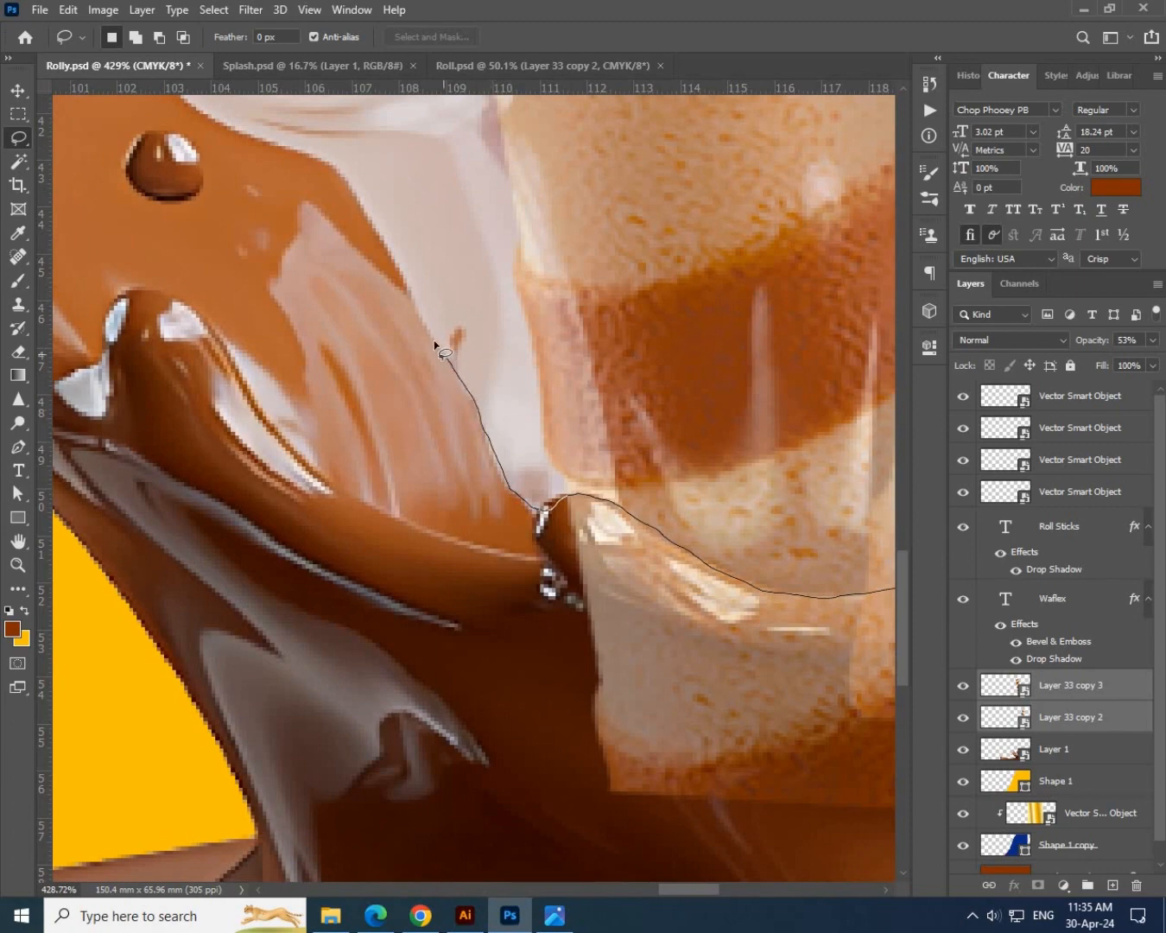
pyautogui.moveTo(436, 879); pyautogui.dragTo(771, 652)
pyautogui.scroll(-5, 770, 653)
pyautogui.scroll(3, 855, 489)
pyautogui.scroll(-3, 855, 489)
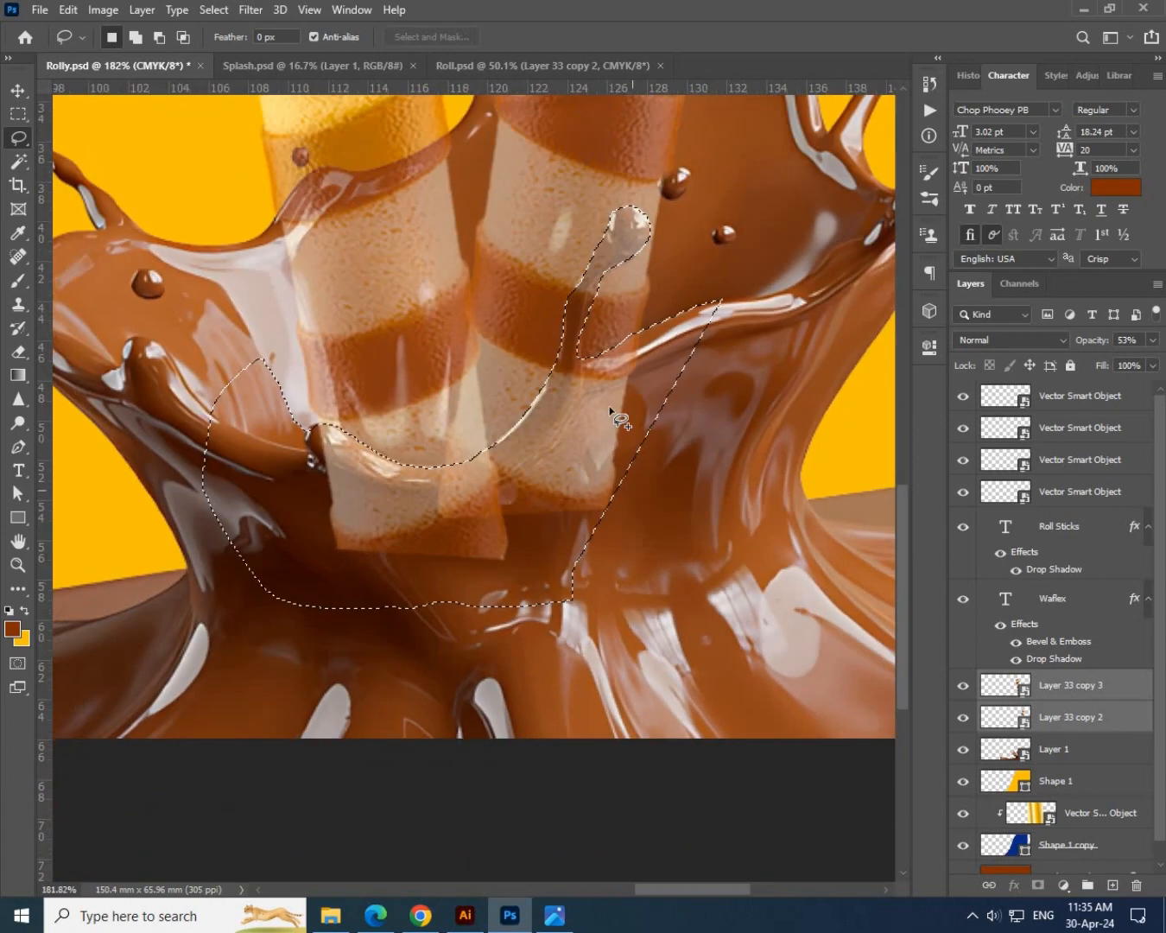
# Extend the selection across the splash front beside the right roll and add the two small chocolate droplets near that roll.
pyautogui.scroll(-4, 591, 630)
pyautogui.scroll(6, 600, 408)
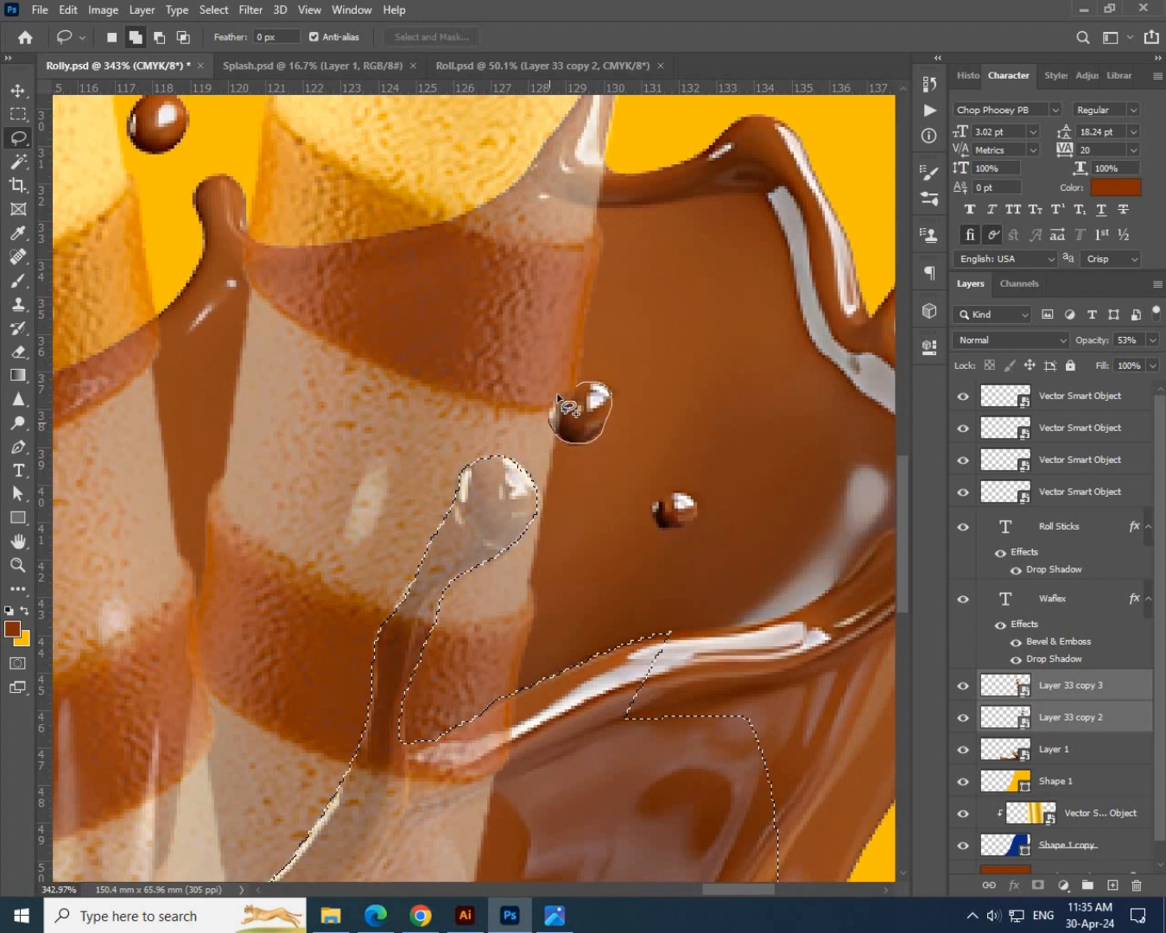
pyautogui.moveTo(558, 395); pyautogui.dragTo(553, 406)
pyautogui.moveTo(665, 494)
pyautogui.mouseDown()
pyautogui.moveTo(693, 507)
pyautogui.moveTo(649, 523)
pyautogui.moveTo(673, 480)
pyautogui.mouseUp()
pyautogui.scroll(6, 675, 510)
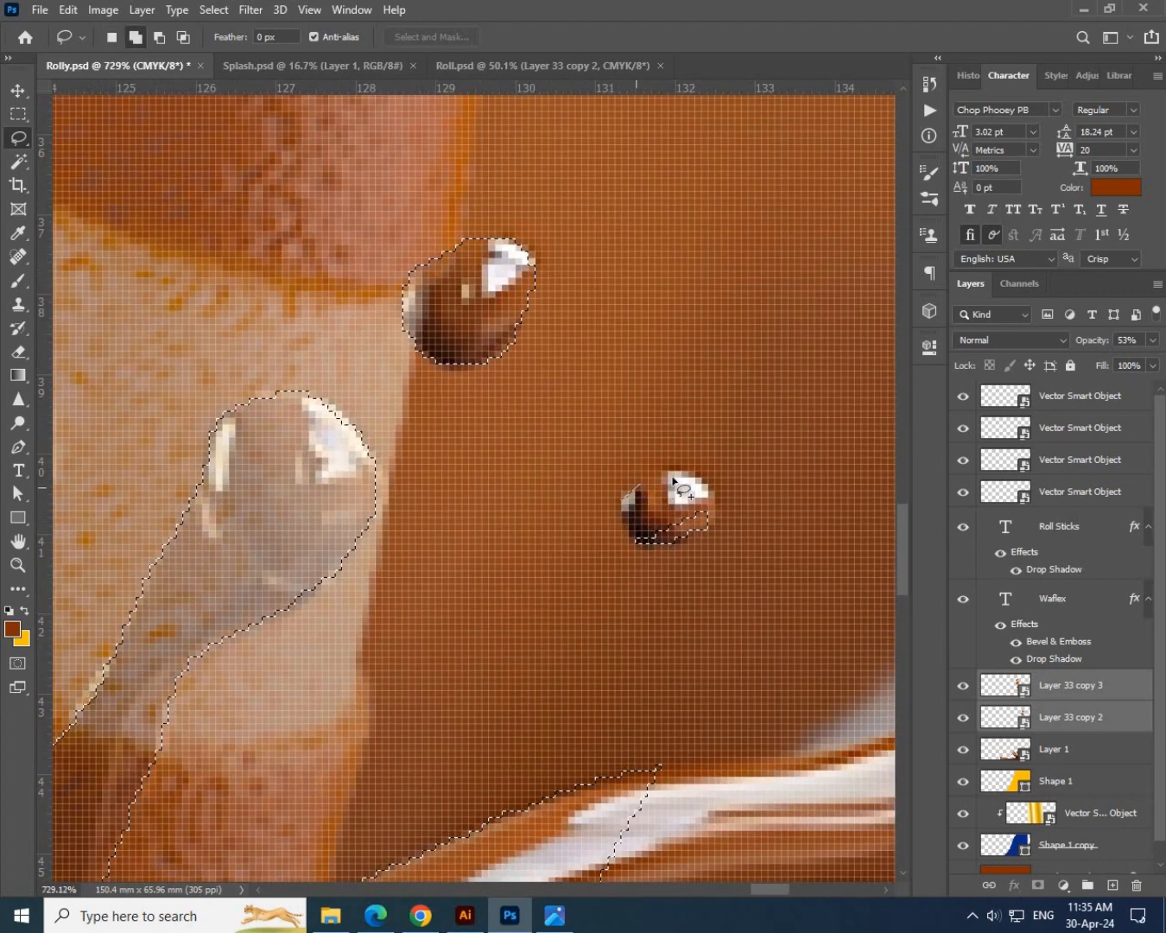
pyautogui.scroll(-8, 658, 569)
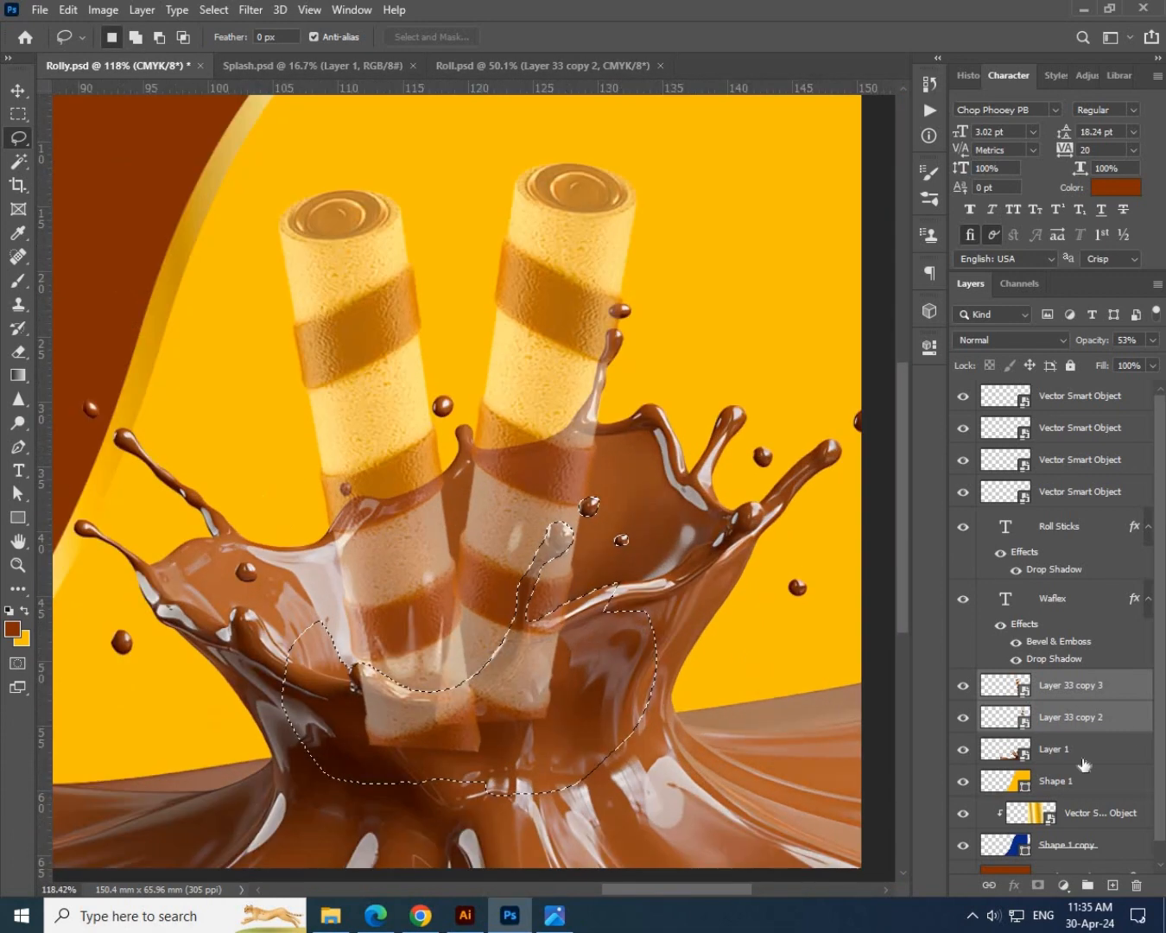
# Copy the selected splash area from Layer 1 to a new layer, stack it above both rolls, and convert it to a smart object.
pyautogui.click(1079, 750)
pyautogui.hotkey('ctrl', 'j')
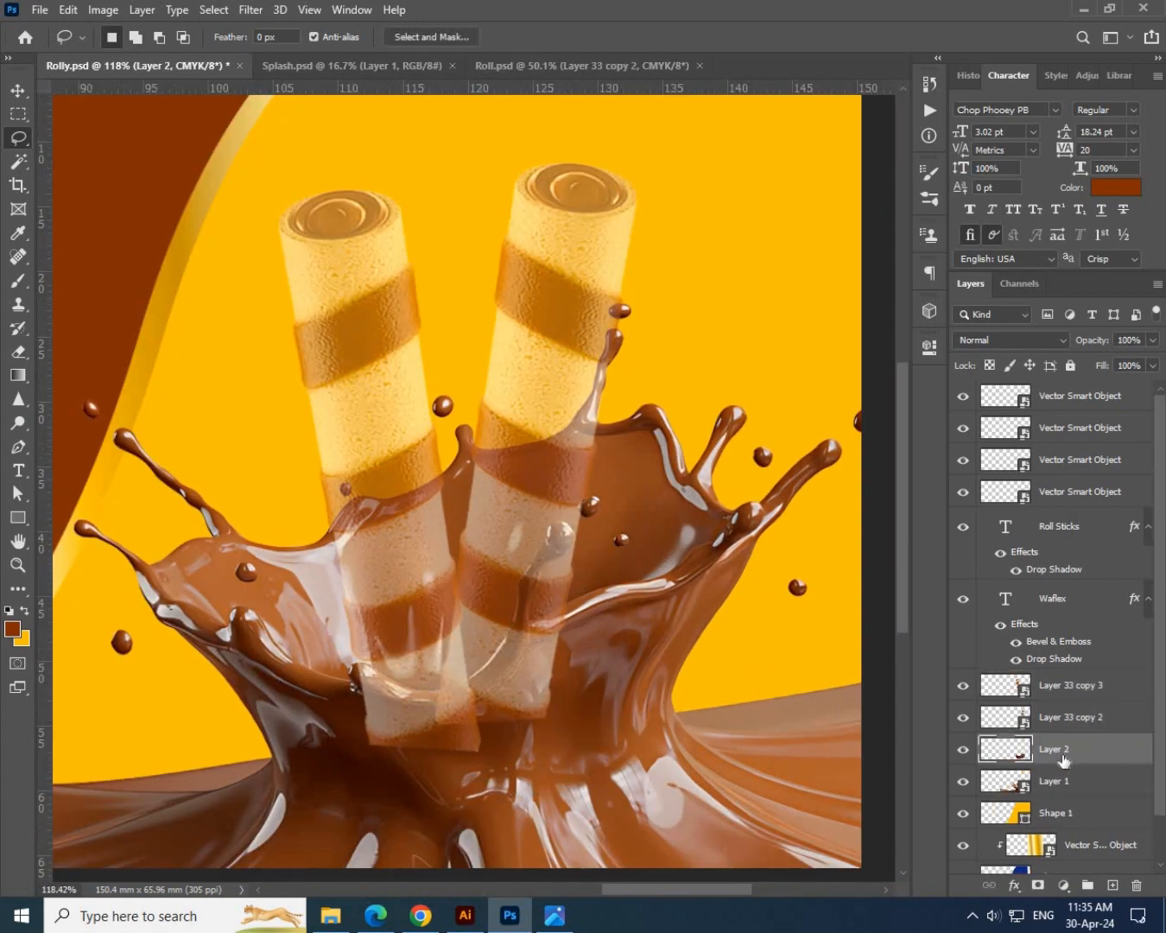
pyautogui.moveTo(1067, 750); pyautogui.dragTo(1081, 684)
pyautogui.rightClick(1081, 685)
pyautogui.click(956, 386)
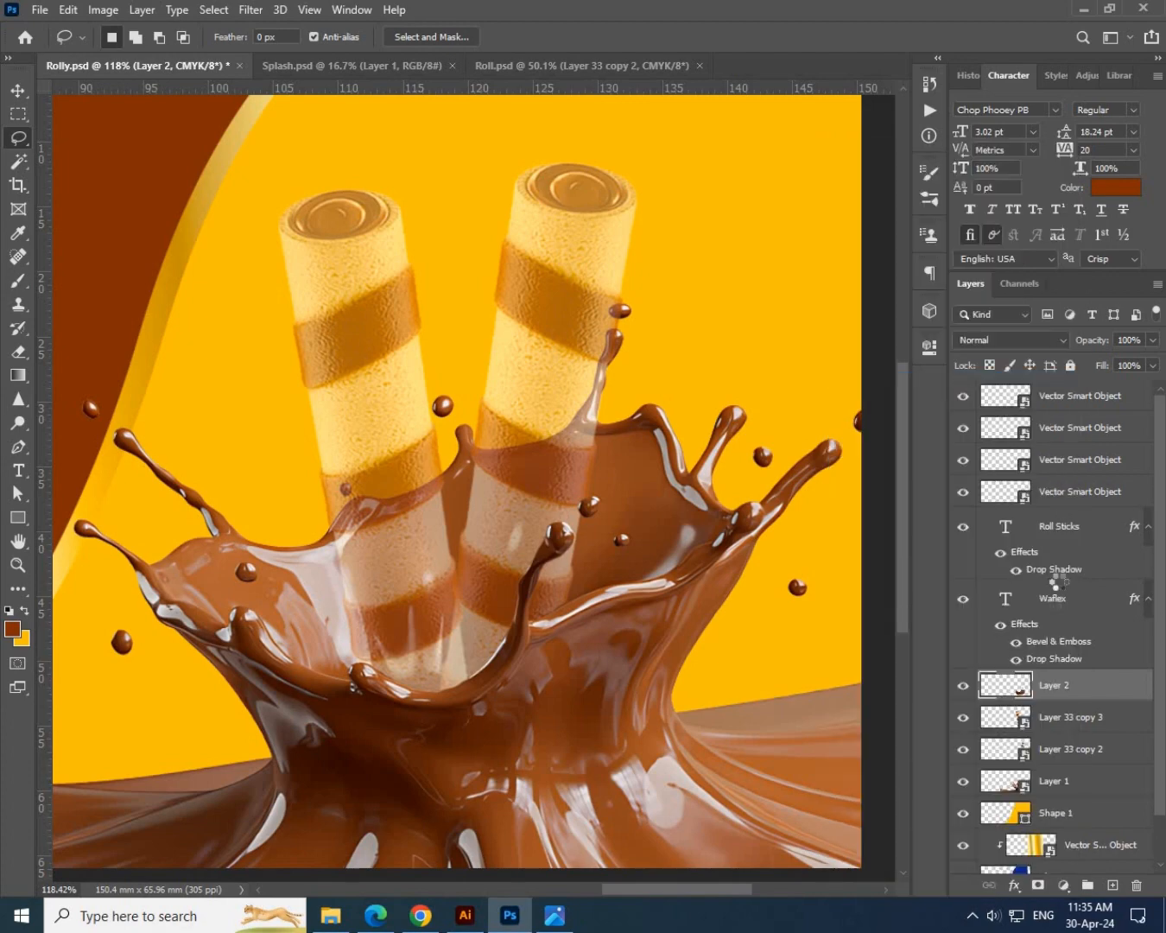
# Set the opacity of both wafer roll layers to 100%.
pyautogui.click(1056, 725)
pyautogui.keyDown('shift'); pyautogui.click(1062, 750); pyautogui.keyUp('shift')
pyautogui.click(1153, 340)
pyautogui.moveTo(1137, 369); pyautogui.dragTo(1149, 369)
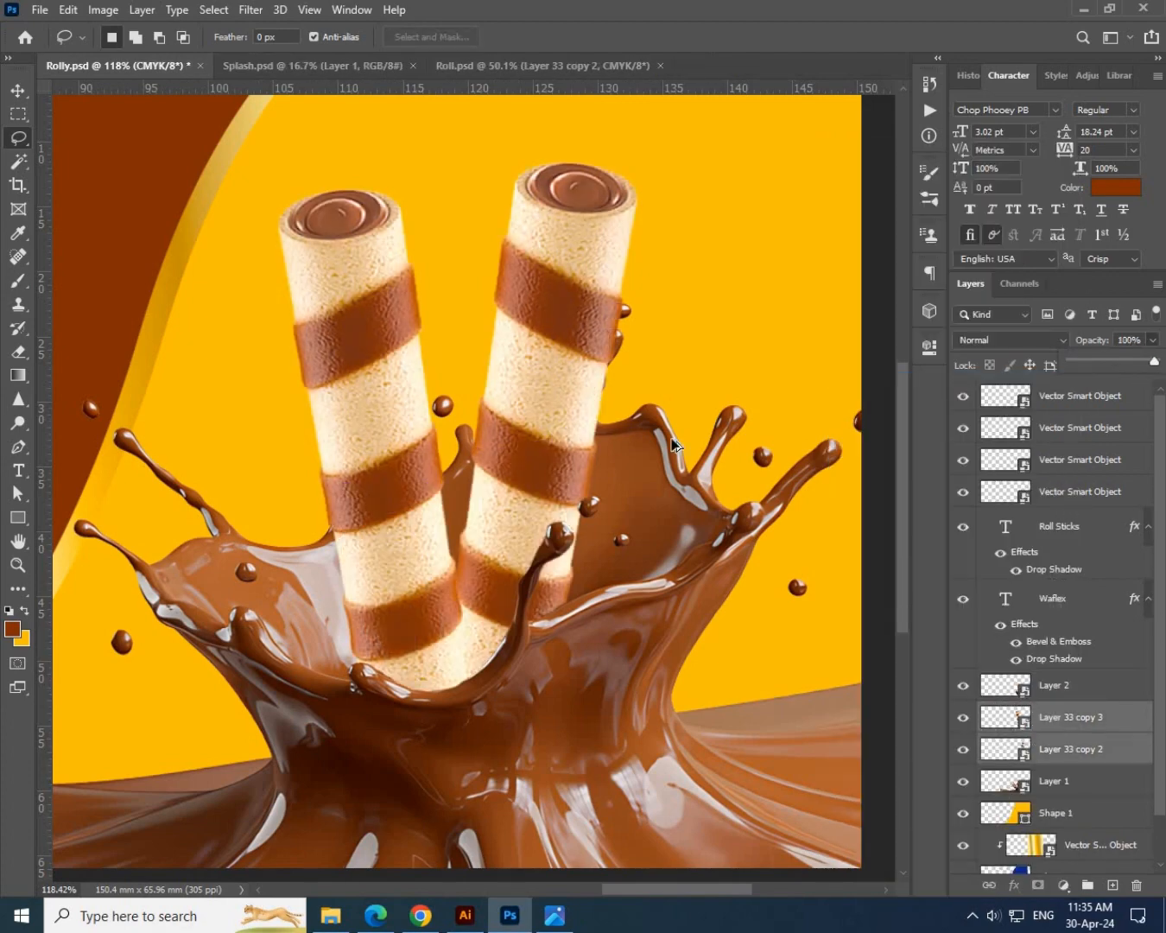
pyautogui.scroll(-2, 506, 472)
pyautogui.scroll(5, 505, 472)
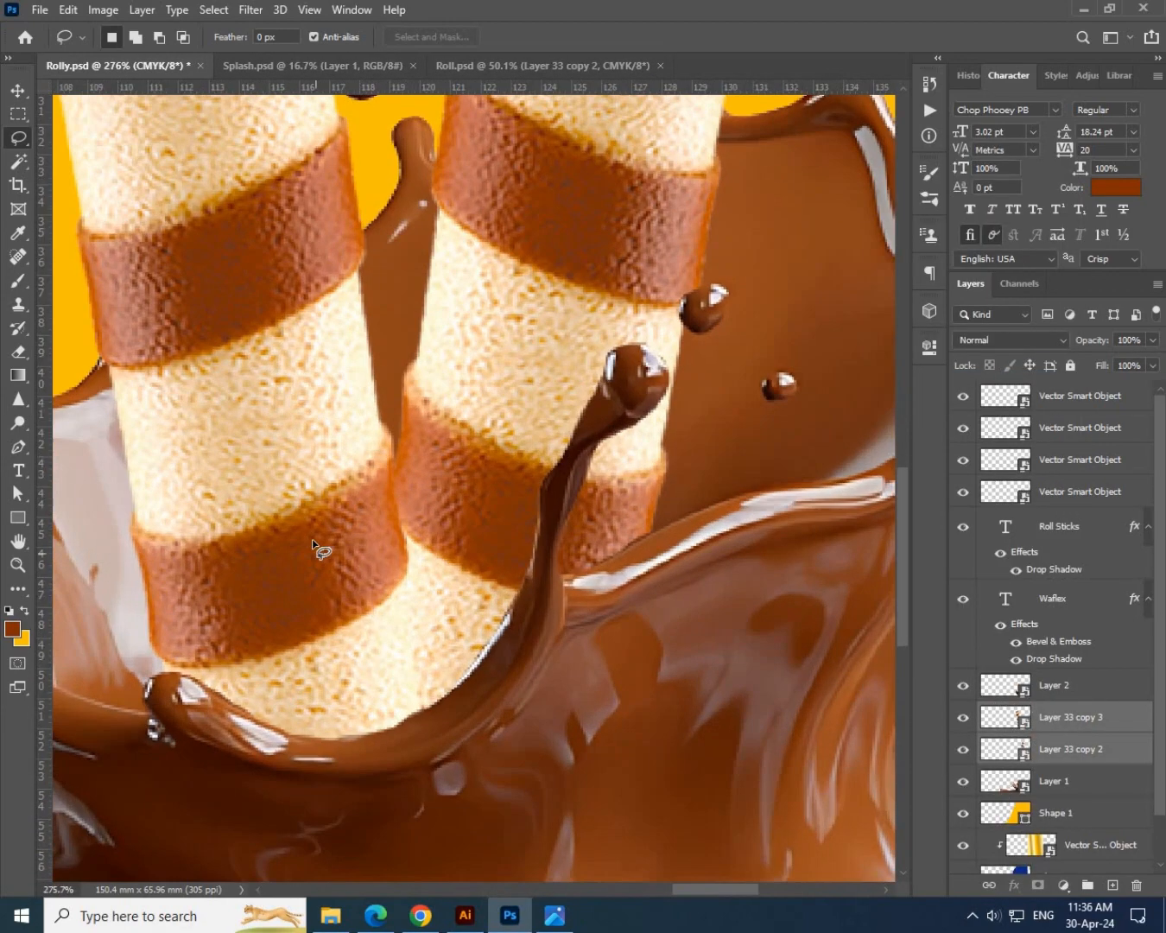
# Create a new layer between the two wafer rolls and brush a soft brown shadow where they meet.
pyautogui.click(17, 90)
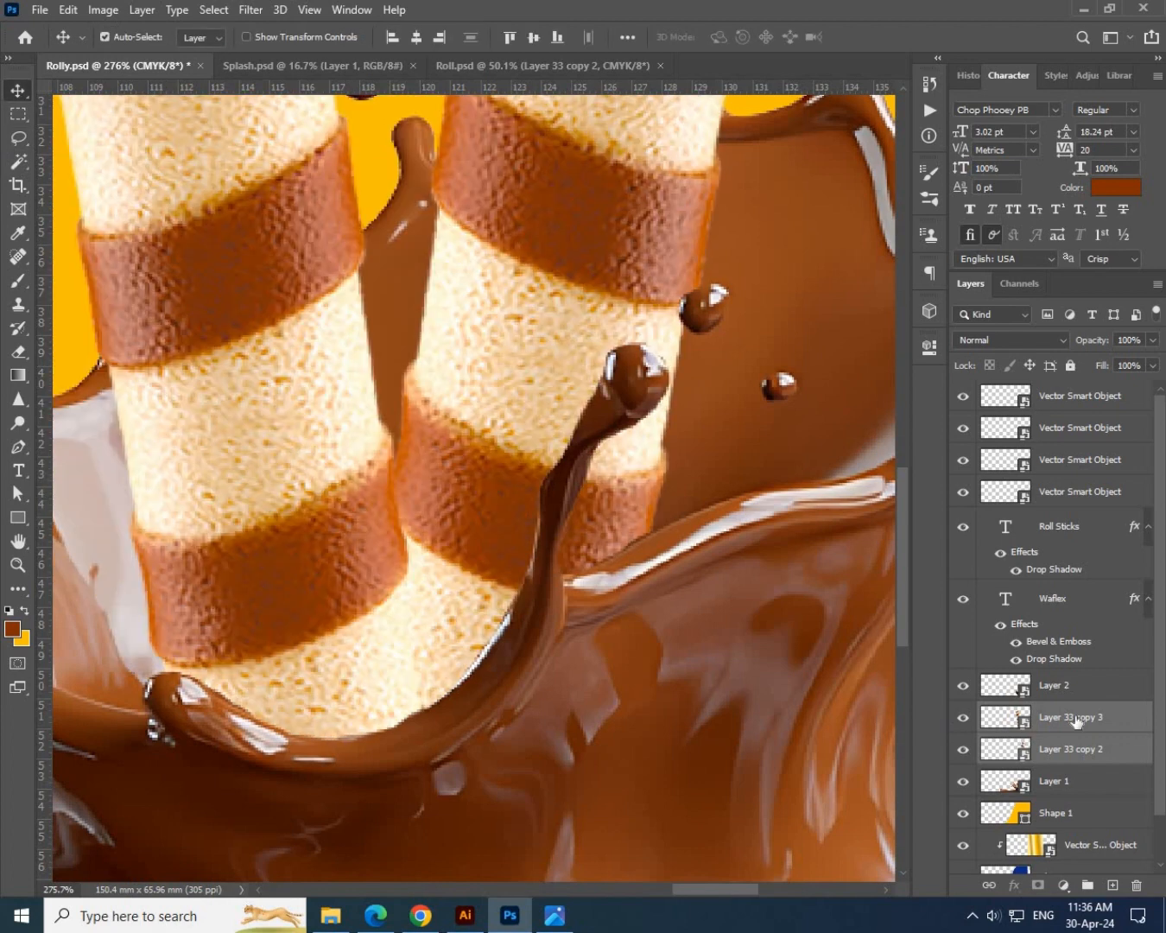
pyautogui.click(259, 509)
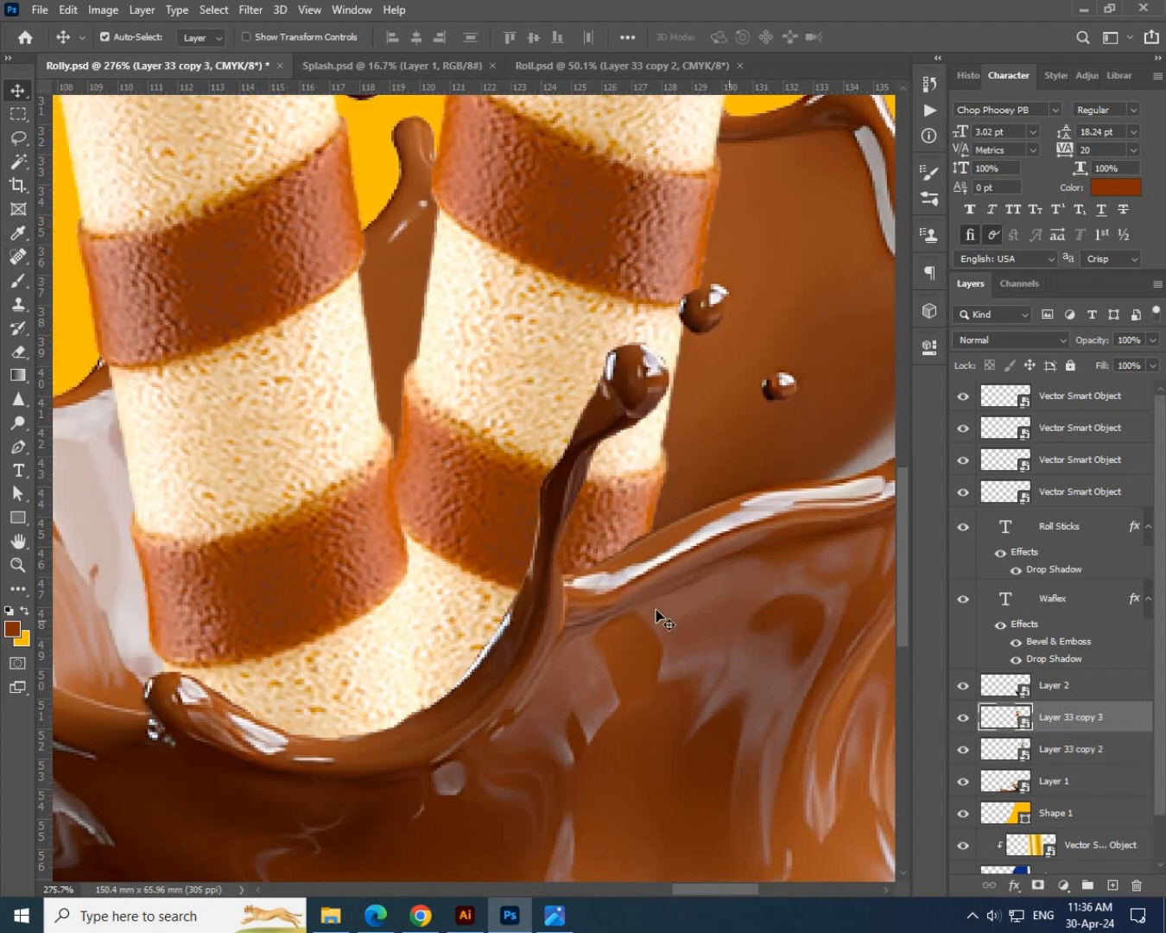
pyautogui.press('6')
pyautogui.press('0')
pyautogui.click(18, 281)
pyautogui.click(1061, 759)
pyautogui.hotkey('ctrl', 'shift', 'alt', 'n')
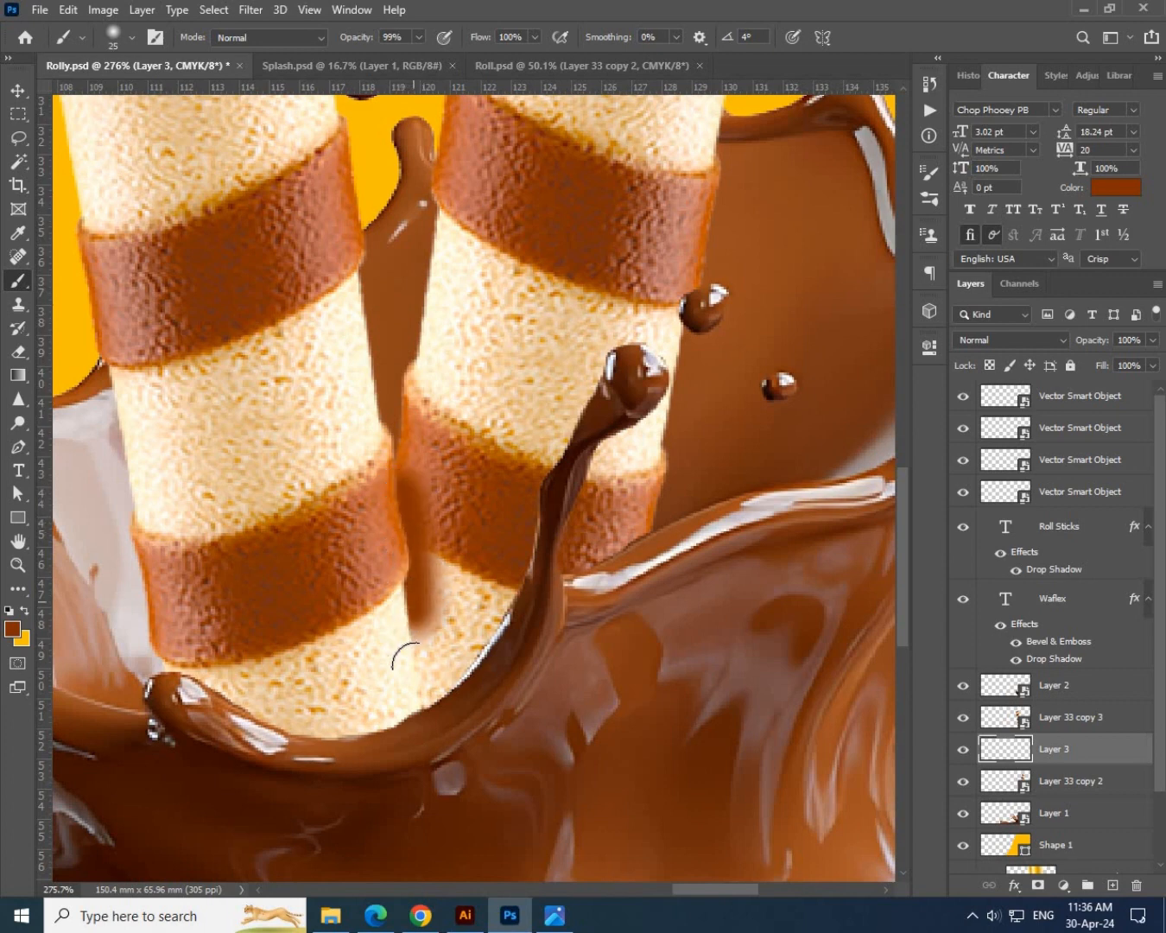
pyautogui.moveTo(413, 654)
pyautogui.mouseDown()
pyautogui.moveTo(422, 511)
pyautogui.moveTo(389, 468)
pyautogui.mouseUp()
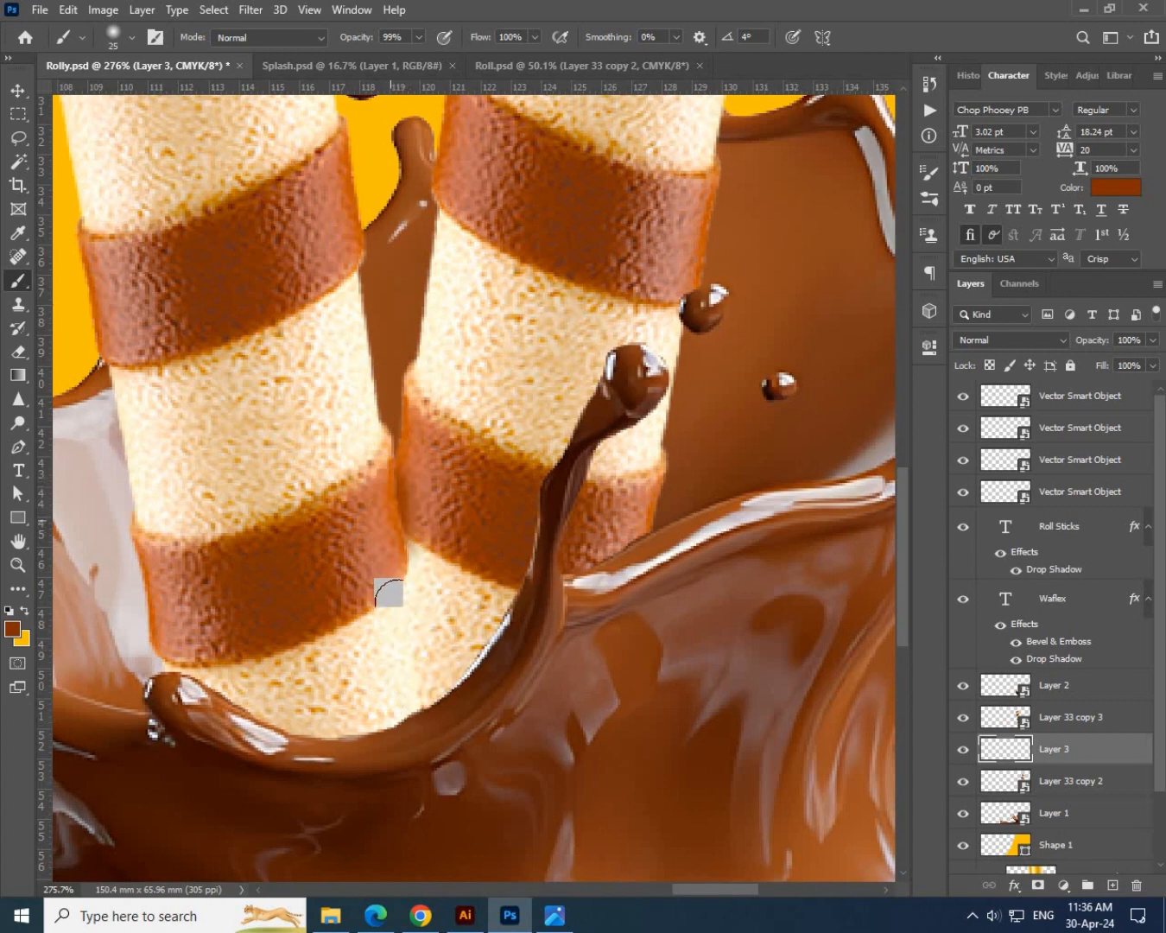
pyautogui.moveTo(389, 592); pyautogui.dragTo(397, 732)
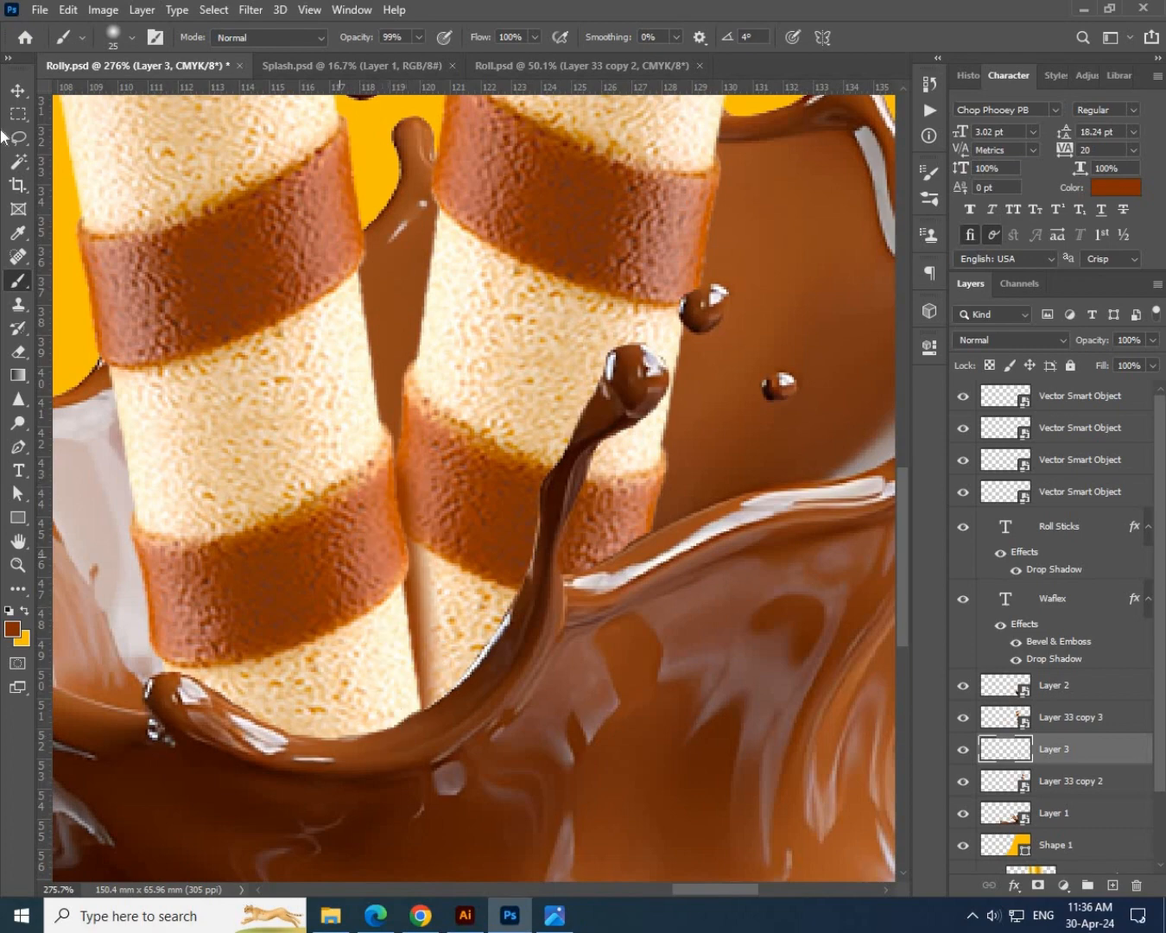
# Set the shadow layer's blend mode to Multiply and its opacity to 57%.
pyautogui.click(18, 90)
pyautogui.click(1009, 339)
pyautogui.click(979, 392)
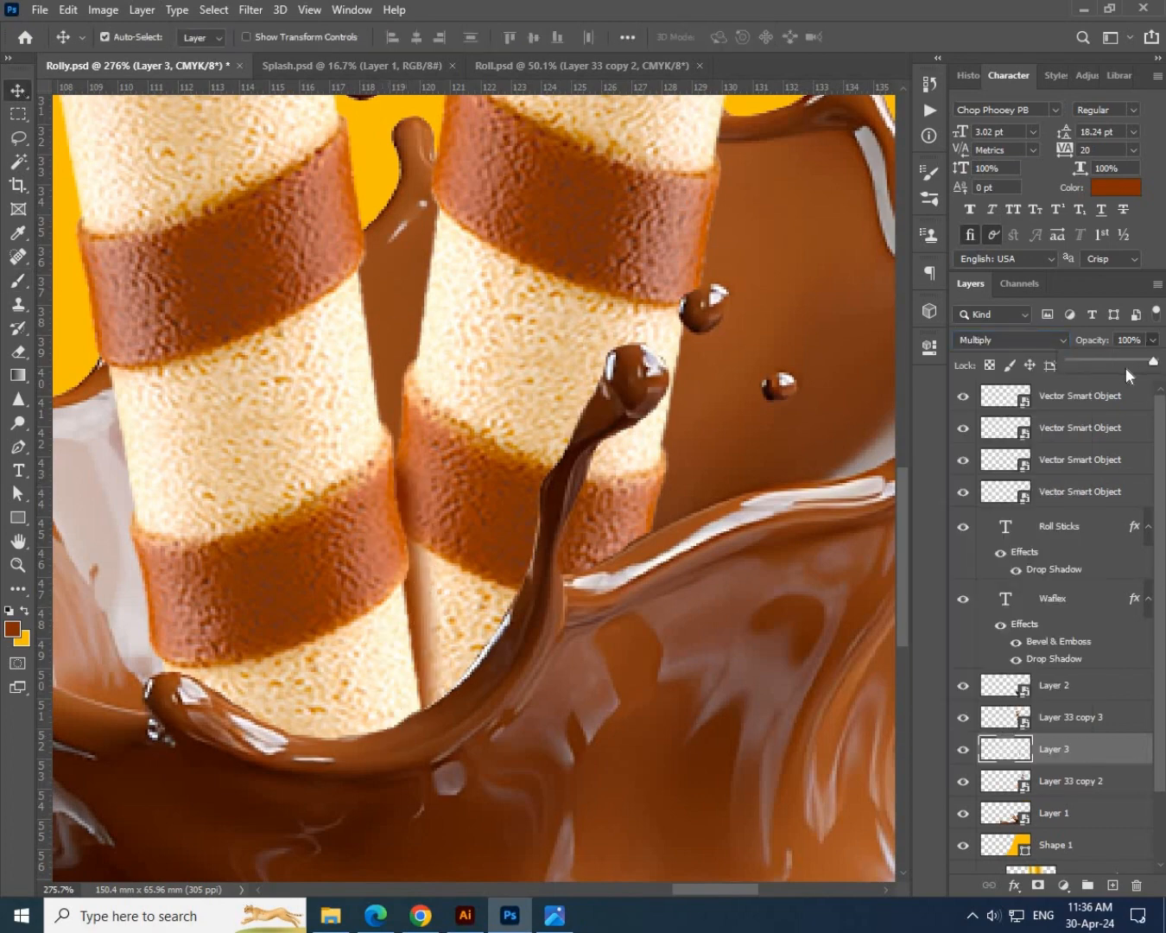
pyautogui.moveTo(1125, 364); pyautogui.dragTo(1115, 360)
pyautogui.scroll(-15, 543, 564)
pyautogui.scroll(4, 799, 577)
pyautogui.moveTo(755, 459); pyautogui.dragTo(588, 426)
pyautogui.scroll(3, 630, 336)
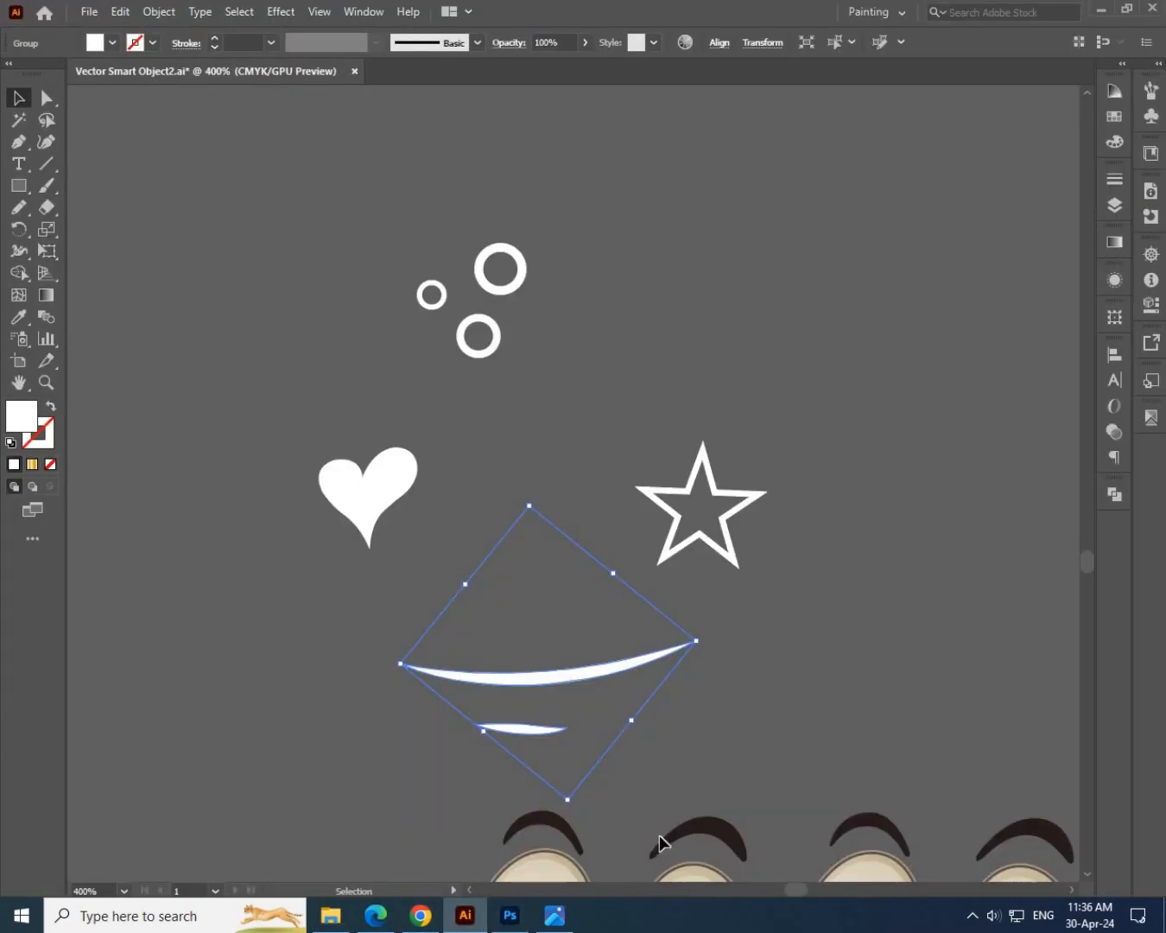
# Group and copy the laughing cartoon face in Illustrator, switch to Photoshop, and paste it as a smart object.
pyautogui.scroll(-8, 658, 838)
pyautogui.click(812, 290)
pyautogui.moveTo(897, 205); pyautogui.dragTo(550, 632)
pyautogui.hotkey('ctrl', 'g')
pyautogui.hotkey('ctrl', 'c')
pyautogui.hotkey('alt', 'Tab')
pyautogui.hotkey('ctrl', 'v')
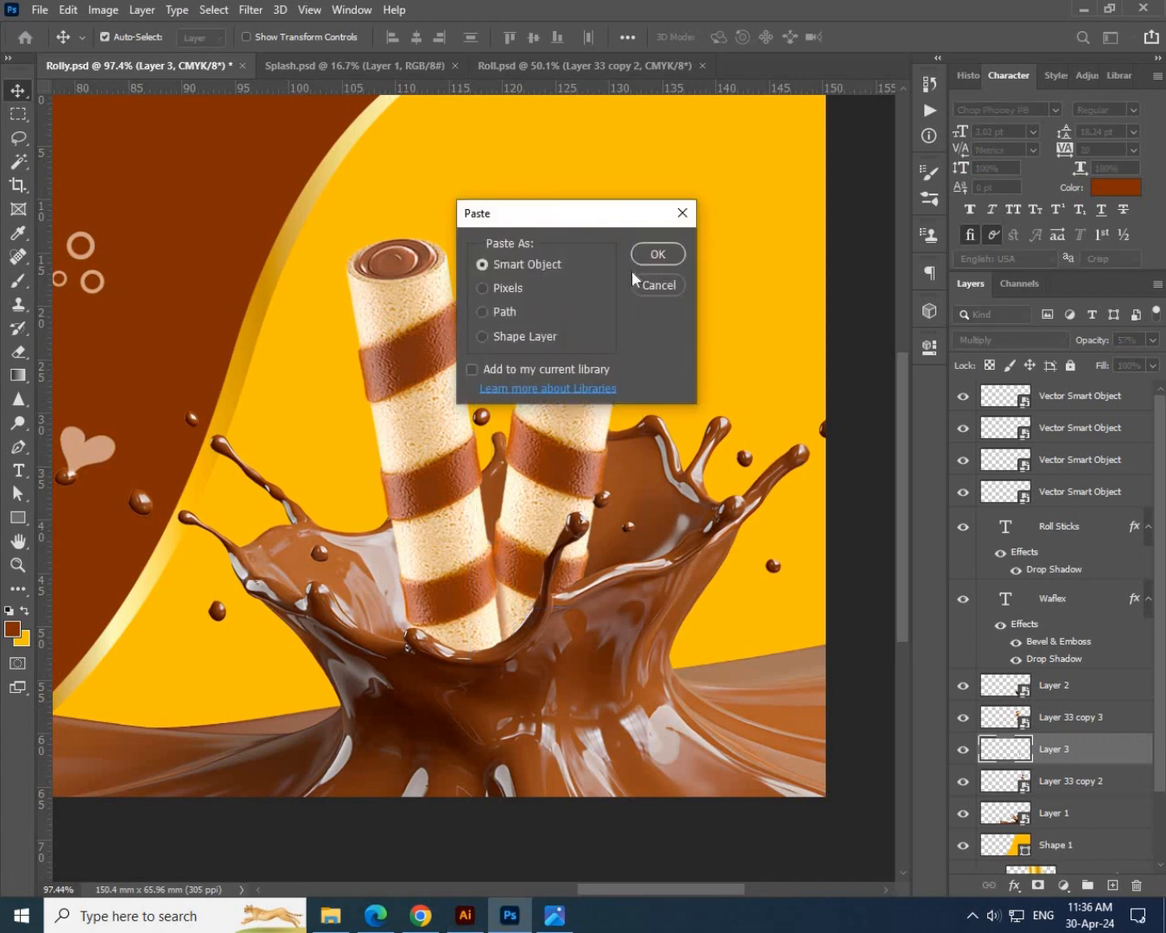
pyautogui.click(657, 255)
# Scale the laughing face down to about 28%, tilt it about 15°, and place it on the right wafer roll.
pyautogui.press('Return')
pyautogui.hotkey('ctrl', 't')
pyautogui.moveTo(438, 269); pyautogui.dragTo(596, 381)
pyautogui.scroll(3, 627, 352)
pyautogui.moveTo(552, 394); pyautogui.dragTo(559, 386)
pyautogui.press('Return')
pyautogui.scroll(-3, 560, 392)
pyautogui.scroll(2, 580, 374)
# Move the laughing face onto the left wafer roll, stack its layer above that roll, and flip it horizontally.
pyautogui.hotkey('ctrl', 't')
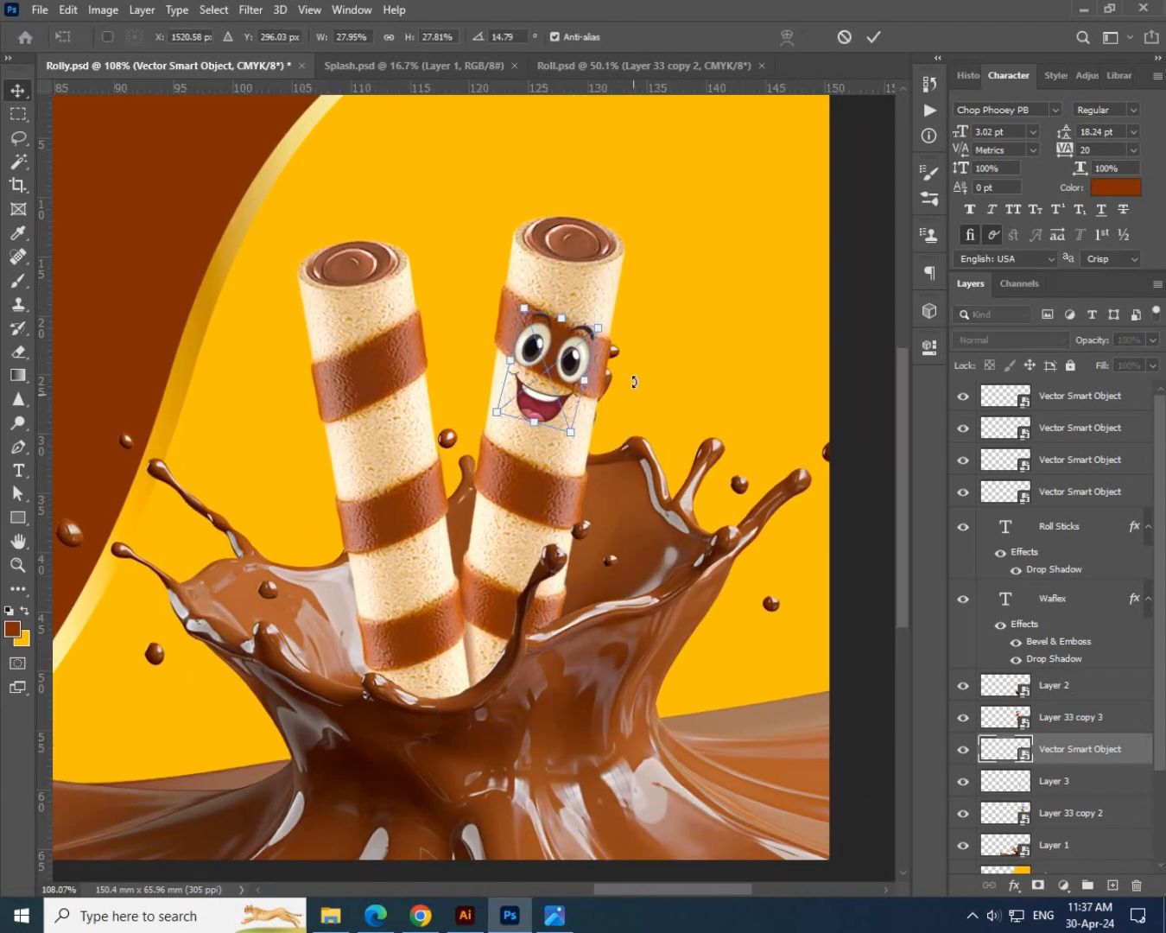
pyautogui.moveTo(632, 383); pyautogui.dragTo(413, 401)
pyautogui.press('Return')
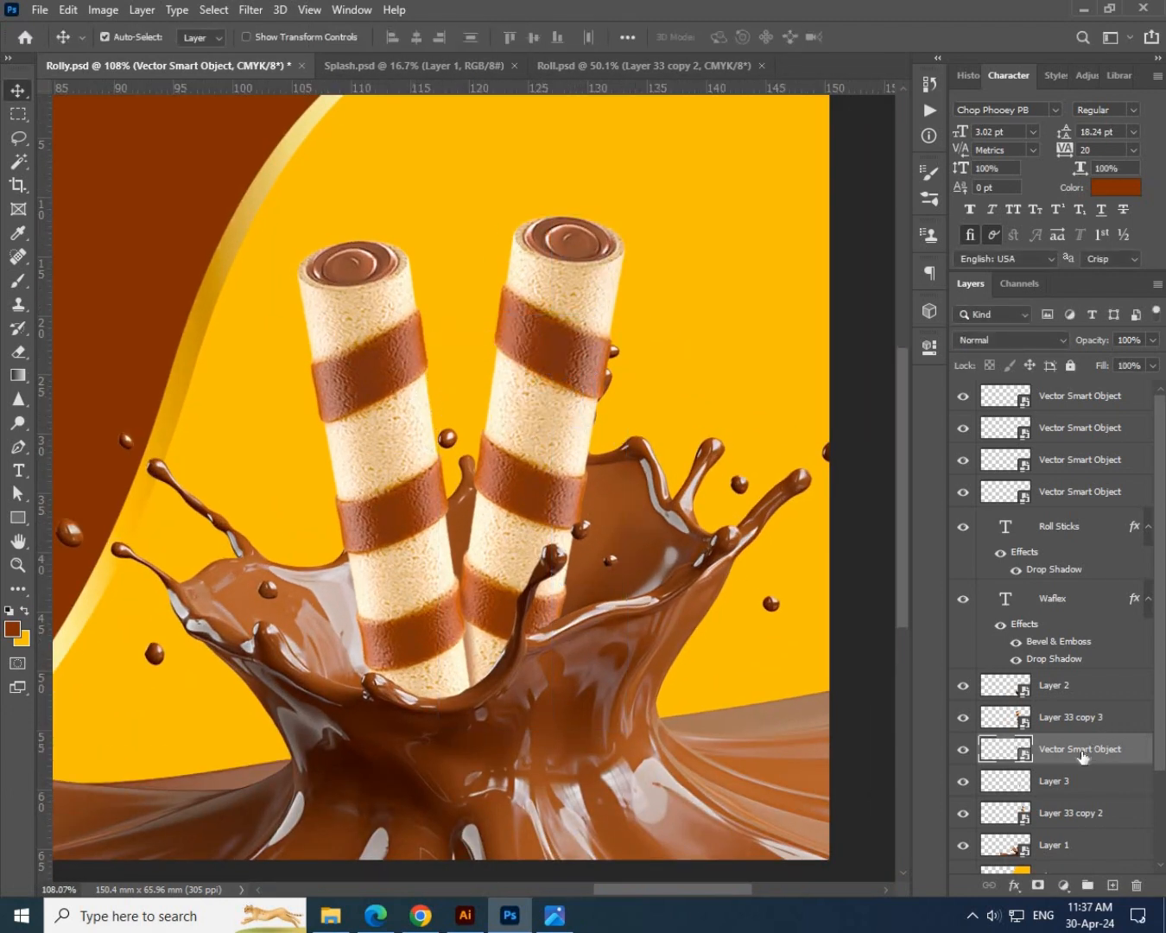
pyautogui.moveTo(1082, 756); pyautogui.dragTo(1080, 704)
pyautogui.hotkey('ctrl', 't')
pyautogui.rightClick(413, 405)
pyautogui.click(474, 691)
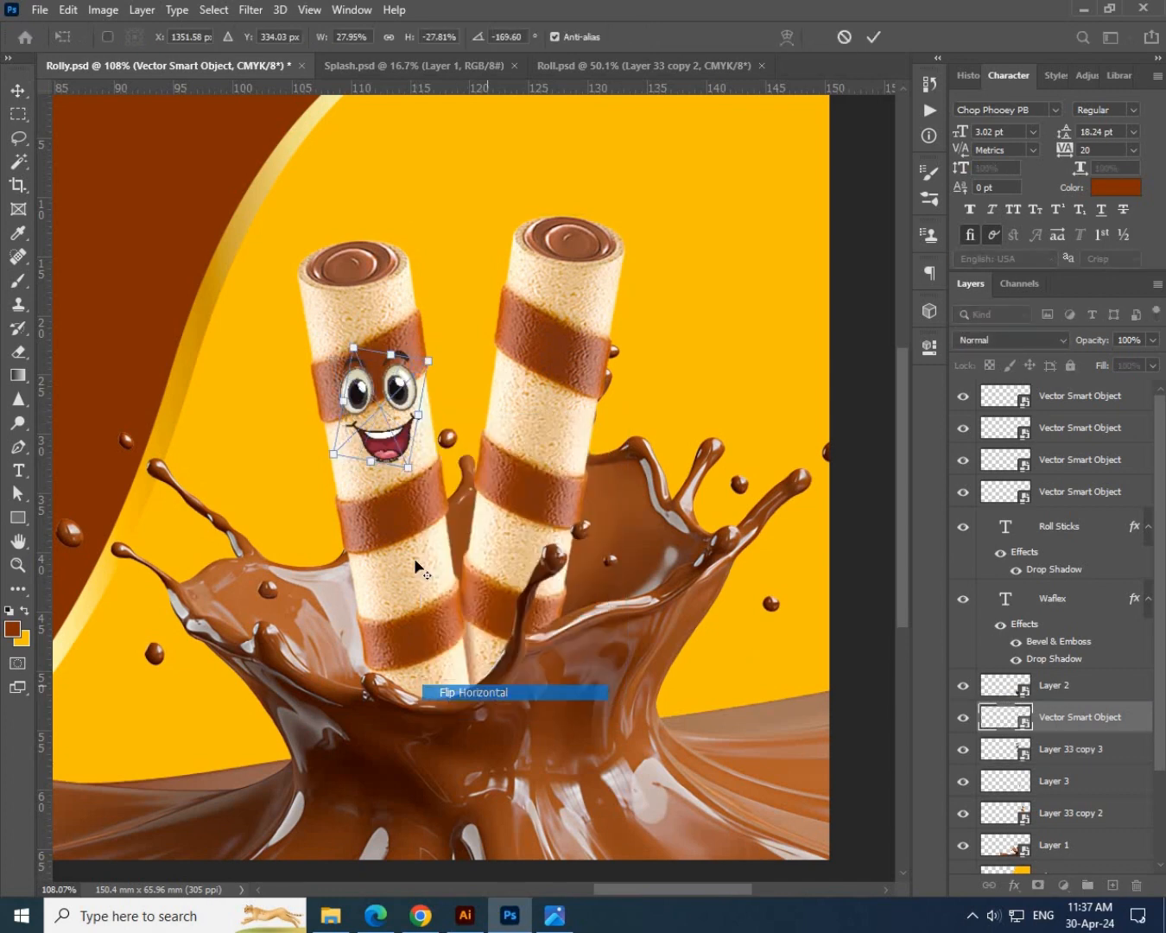
# Enlarge and rotate the laughing face to match the width and tilt of the left wafer roll.
pyautogui.scroll(2, 436, 380)
pyautogui.moveTo(438, 403); pyautogui.dragTo(390, 412)
pyautogui.rightClick(390, 412)
pyautogui.click(479, 692)
pyautogui.moveTo(542, 455); pyautogui.dragTo(544, 390)
pyautogui.press('Return')
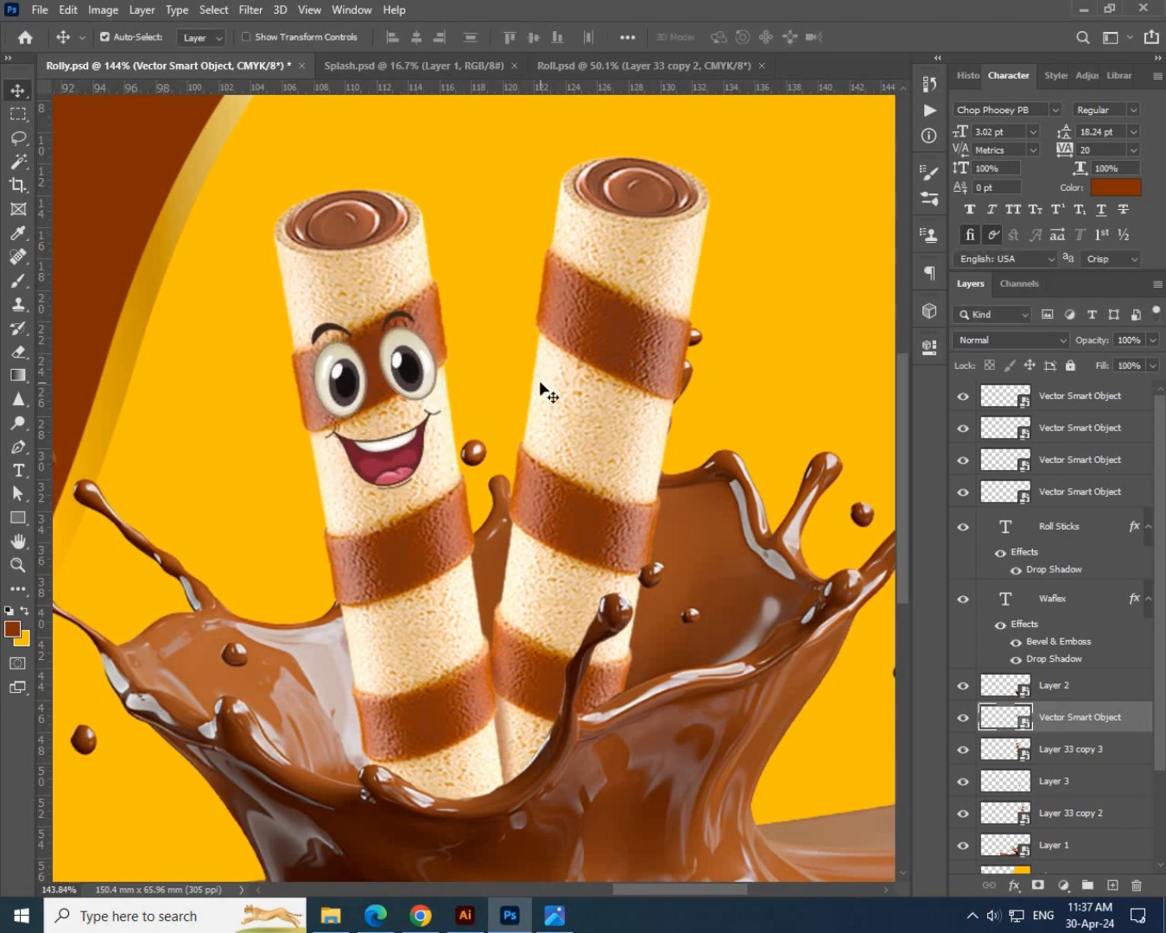
# Add a Multiply drop shadow to the laughing face with colour 803200, 60% opacity, 122° angle, 4 px distance, and 4 px size.
pyautogui.click(1016, 886)
pyautogui.click(1051, 876)
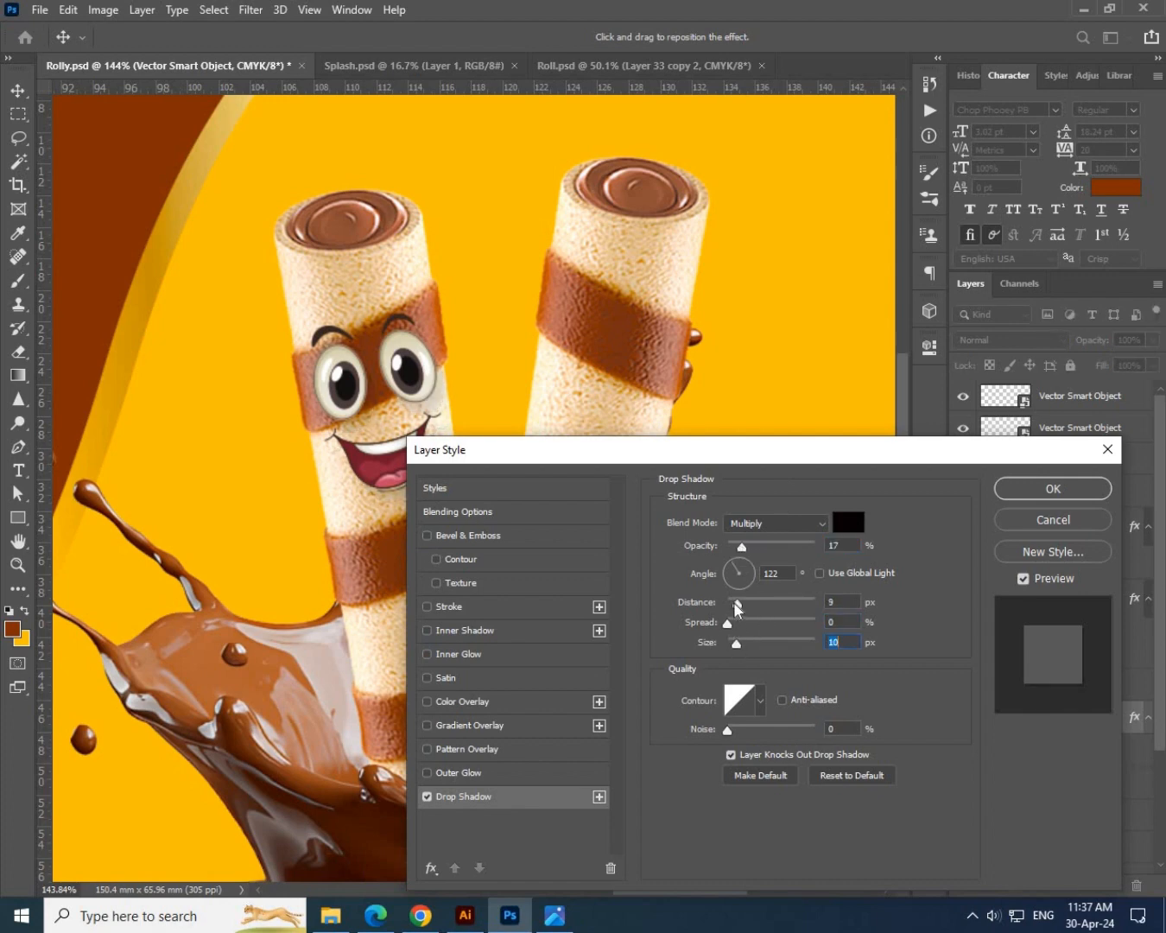
pyautogui.click(846, 522)
pyautogui.click(628, 312)
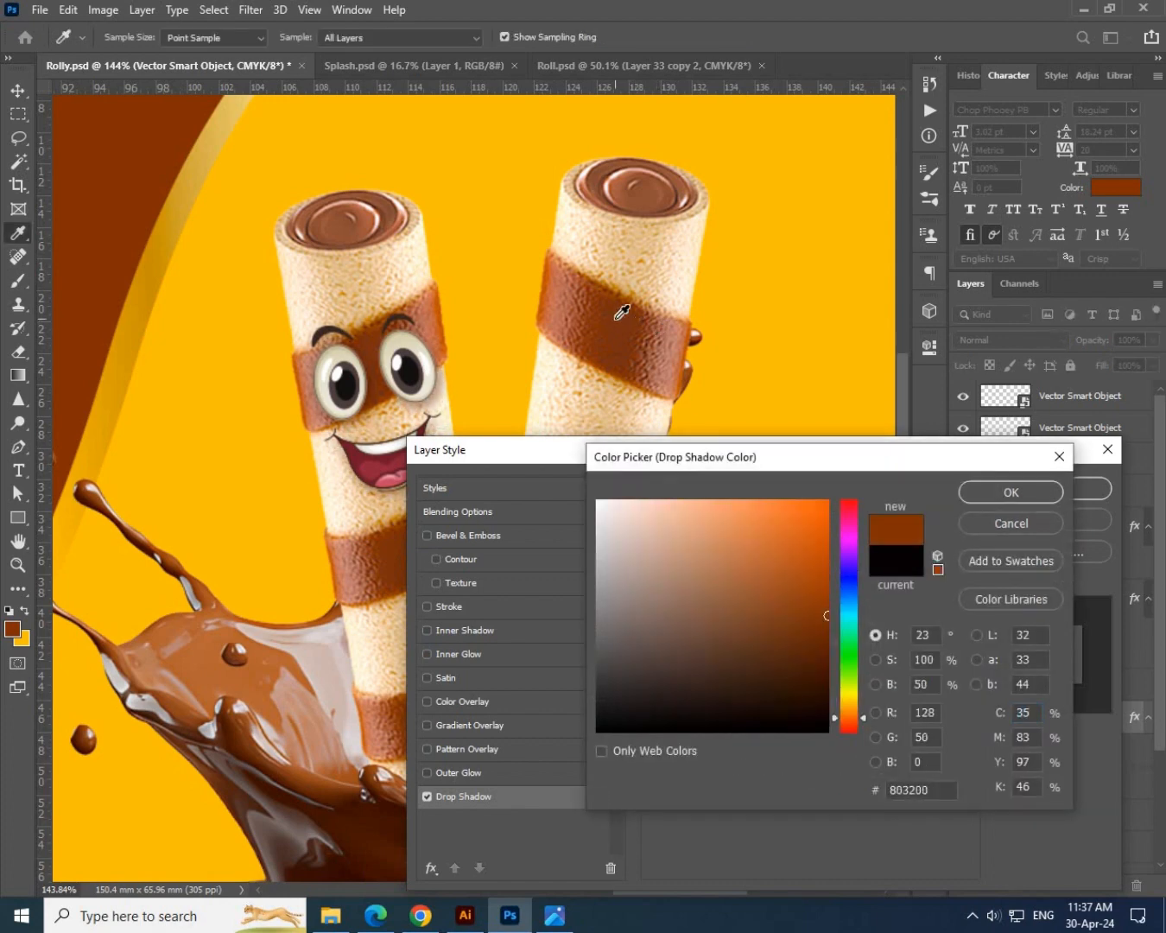
pyautogui.press('Return')
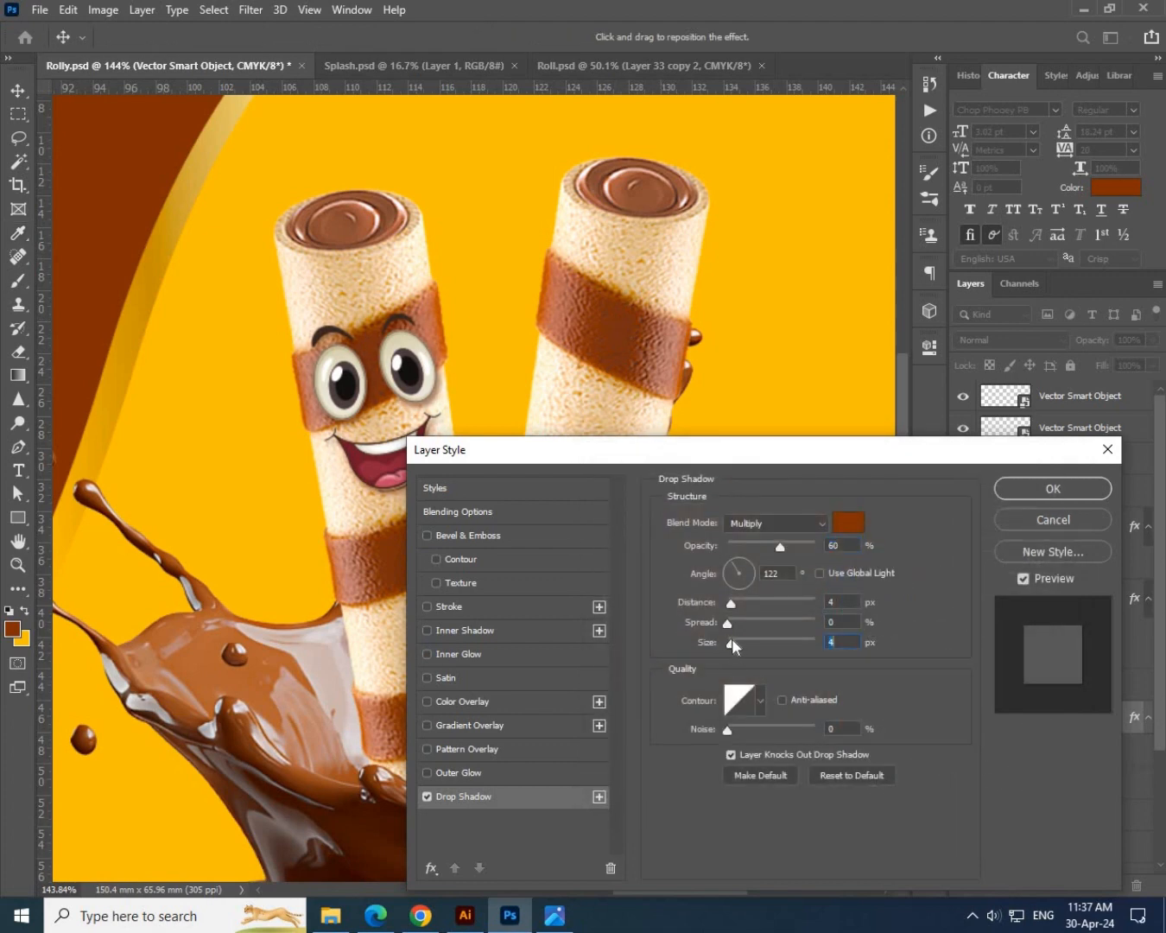
pyautogui.press('Return')
pyautogui.scroll(-2, 357, 285)
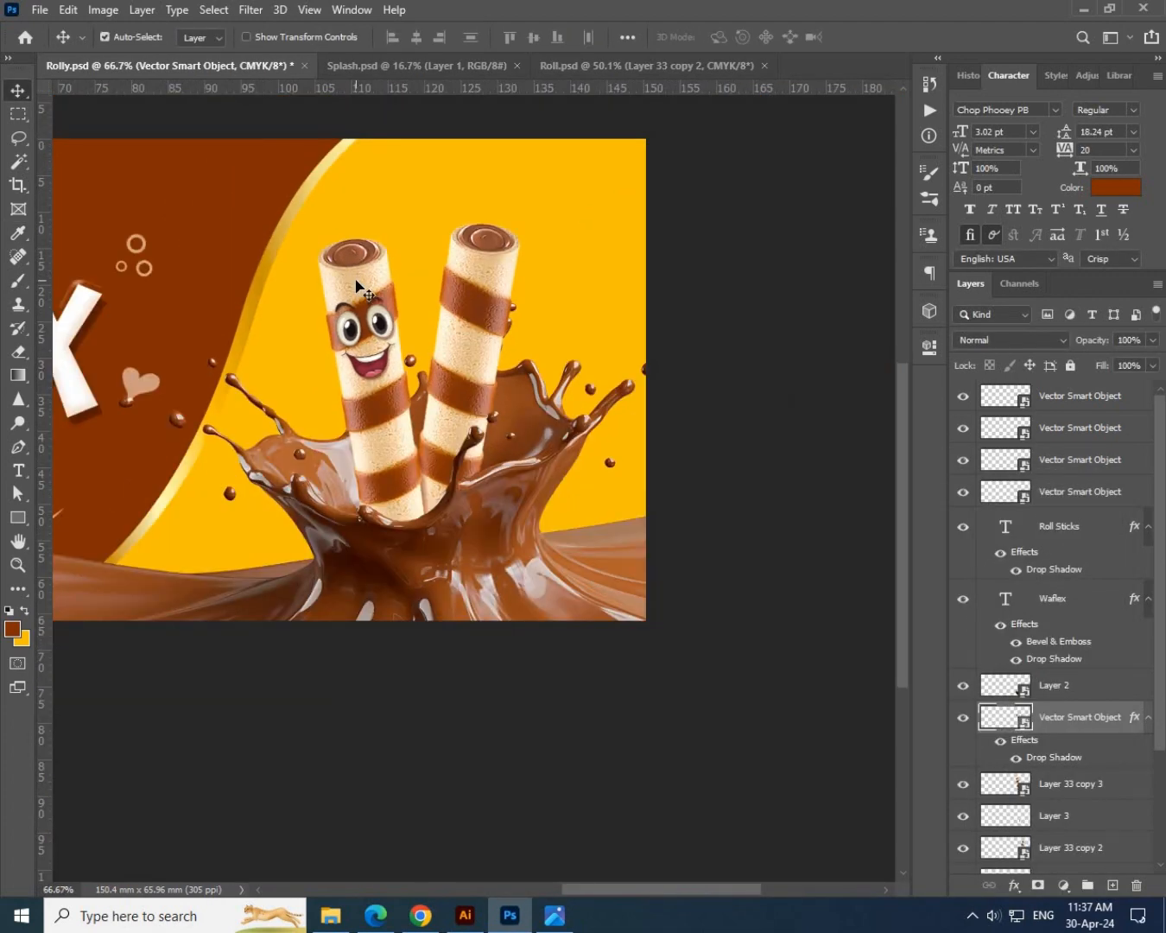
# Copy the tongue-out cartoon face in Illustrator, switch to Photoshop, and paste it as a smart object.
pyautogui.moveTo(418, 392); pyautogui.dragTo(481, 472)
pyautogui.hotkey('alt', 'Tab')
pyautogui.moveTo(482, 191); pyautogui.dragTo(136, 642)
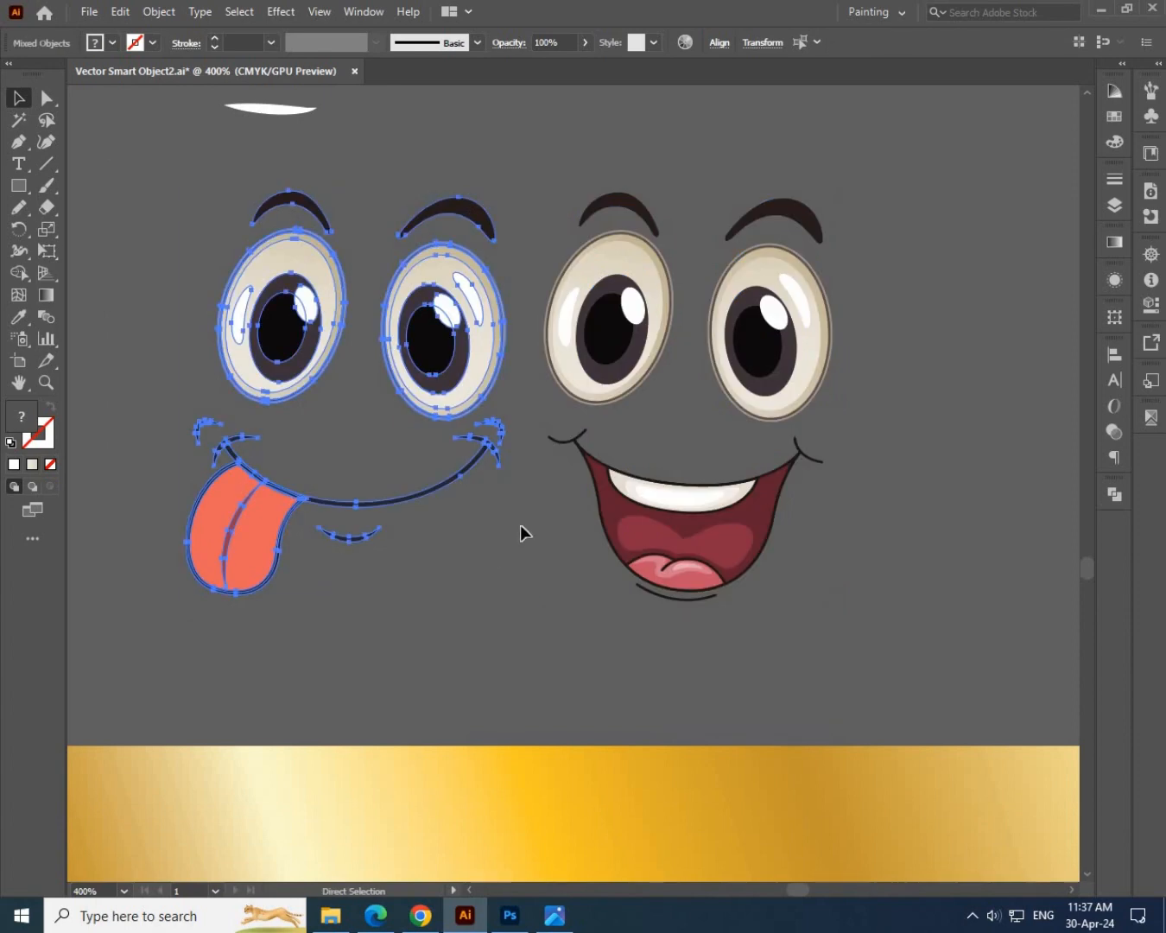
pyautogui.hotkey('ctrl', 'c')
pyautogui.hotkey('alt', 'Tab')
pyautogui.hotkey('ctrl', 'v')
pyautogui.press('Return')
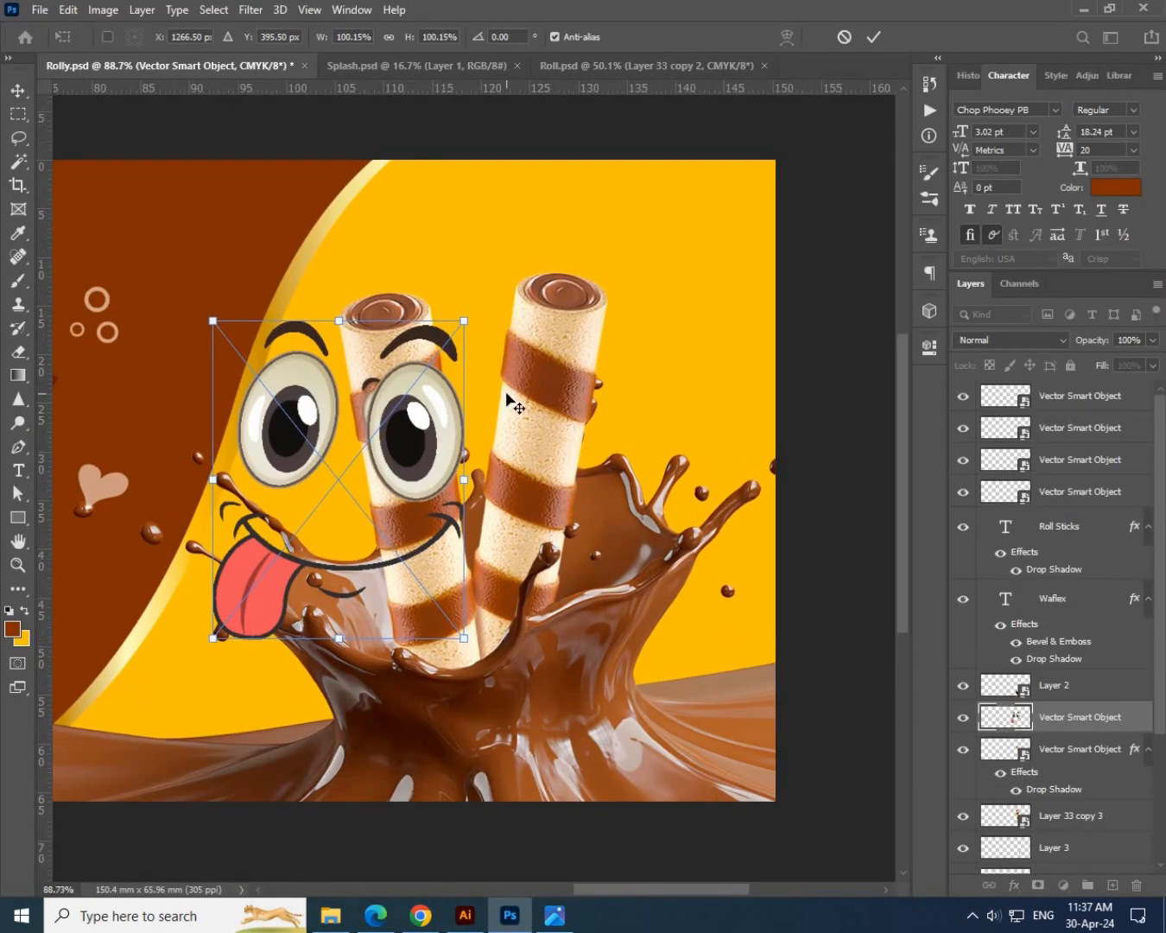
# Scale the tongue-out face to about 30%, rotate it about 7°, and place it on the right wafer roll's upper part.
pyautogui.moveTo(339, 321); pyautogui.dragTo(558, 414)
pyautogui.scroll(2, 554, 414)
pyautogui.moveTo(591, 347); pyautogui.dragTo(558, 336)
pyautogui.moveTo(635, 426); pyautogui.dragTo(637, 412)
pyautogui.moveTo(552, 332); pyautogui.dragTo(553, 336)
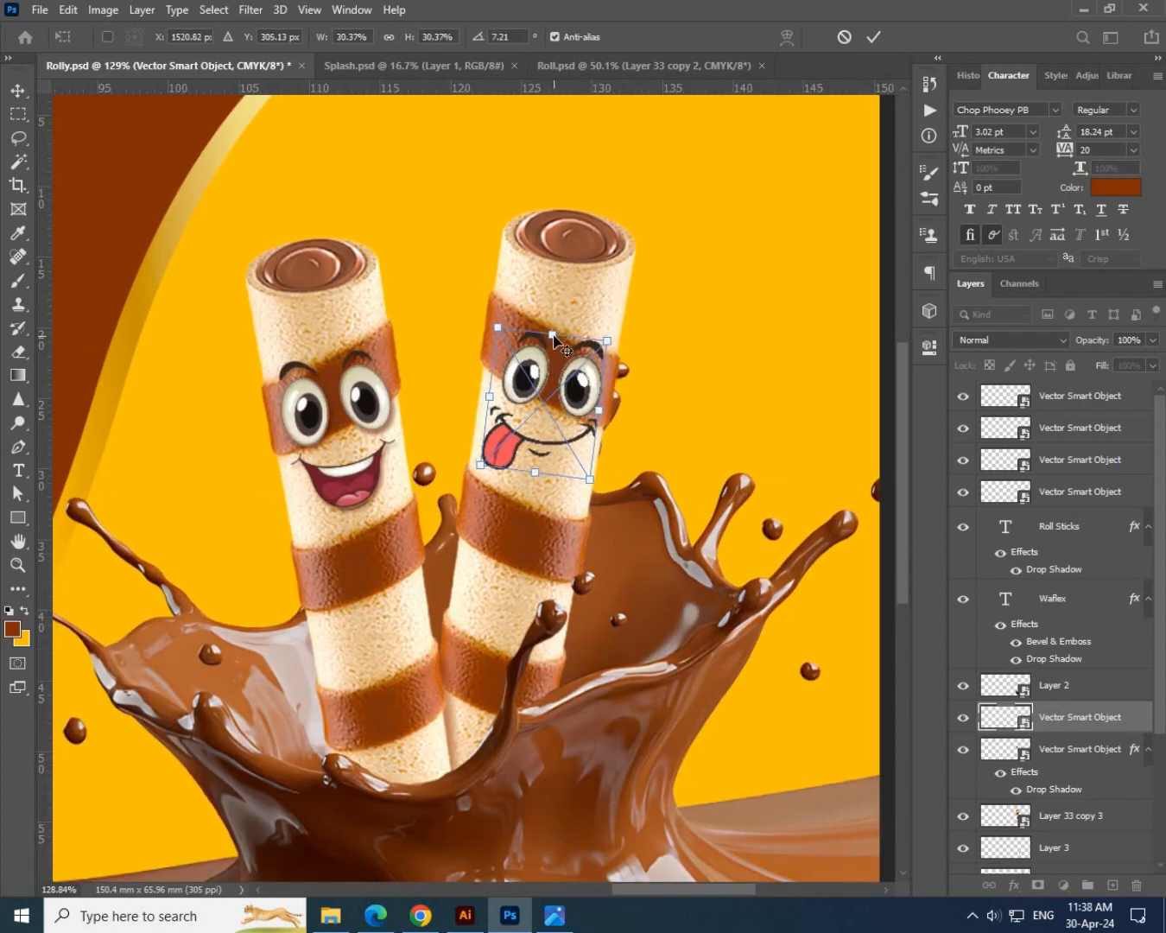
pyautogui.press('Return')
# Reduce the laughing face on the left wafer roll to about 30%.
pyautogui.keyDown('ctrl'); pyautogui.click(346, 386); pyautogui.keyUp('ctrl')
pyautogui.hotkey('ctrl', 't')
pyautogui.moveTo(397, 427); pyautogui.dragTo(392, 428)
pyautogui.press('Return')
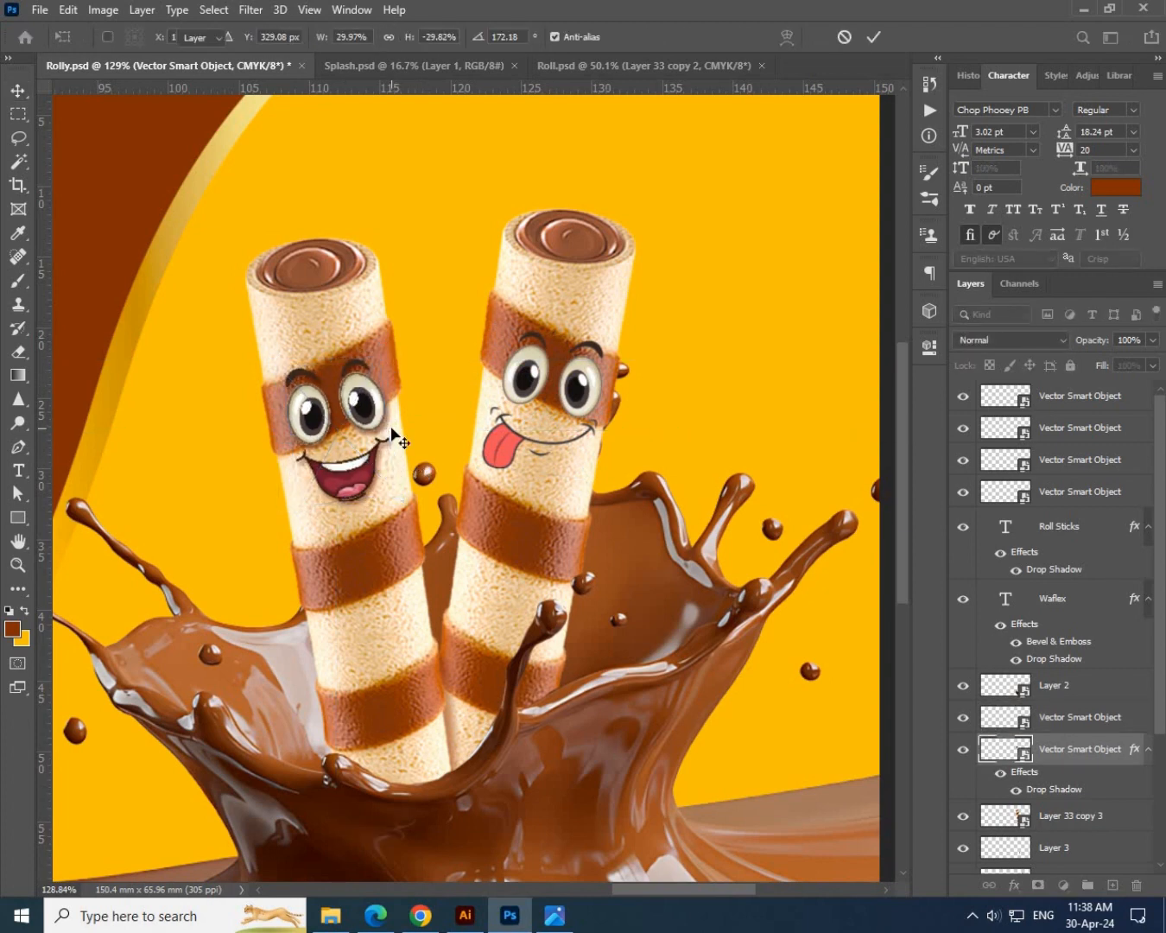
# Nudge the tongue-out face slightly left on its roll and add a drop shadow to it.
pyautogui.click(567, 395)
pyautogui.press('Left')
pyautogui.press('Left')
pyautogui.press('Left')
pyautogui.press('Left')
pyautogui.press('Left')
pyautogui.press('Left')
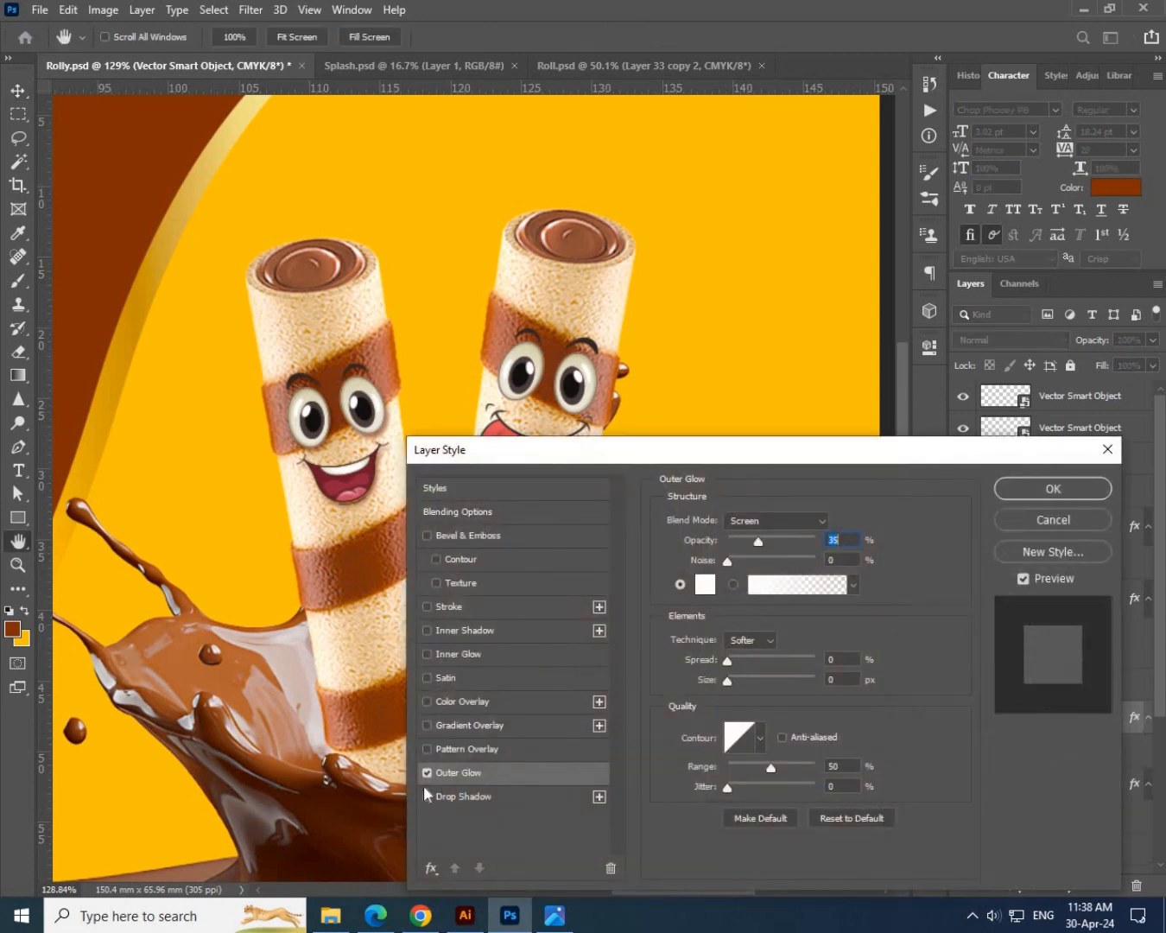
pyautogui.click(1053, 519)
pyautogui.scroll(-5, 531, 552)
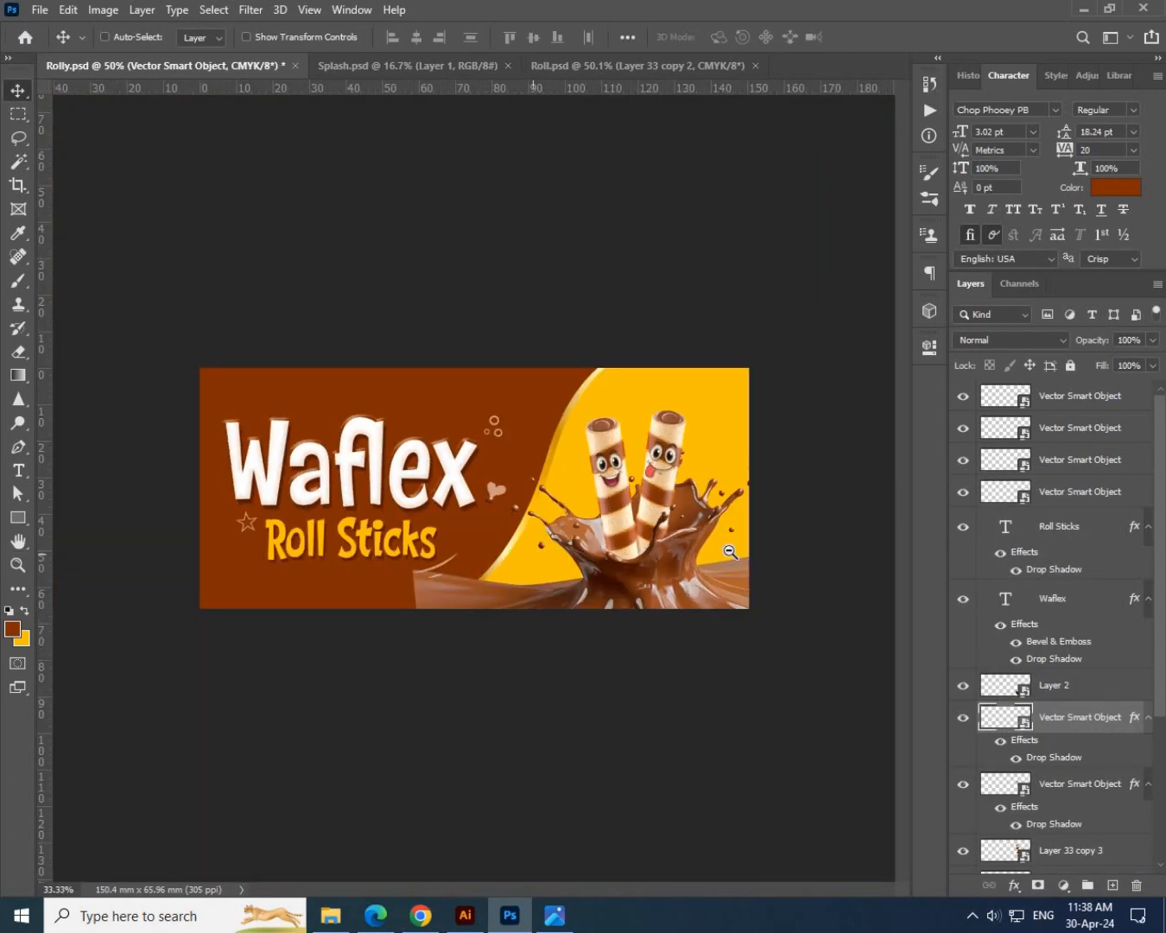
# Duplicate the heart onto the yellow area beside the right wafer roll and make it slightly smaller.
pyautogui.scroll(3, 503, 435)
pyautogui.scroll(3, 226, 474)
pyautogui.click(336, 491)
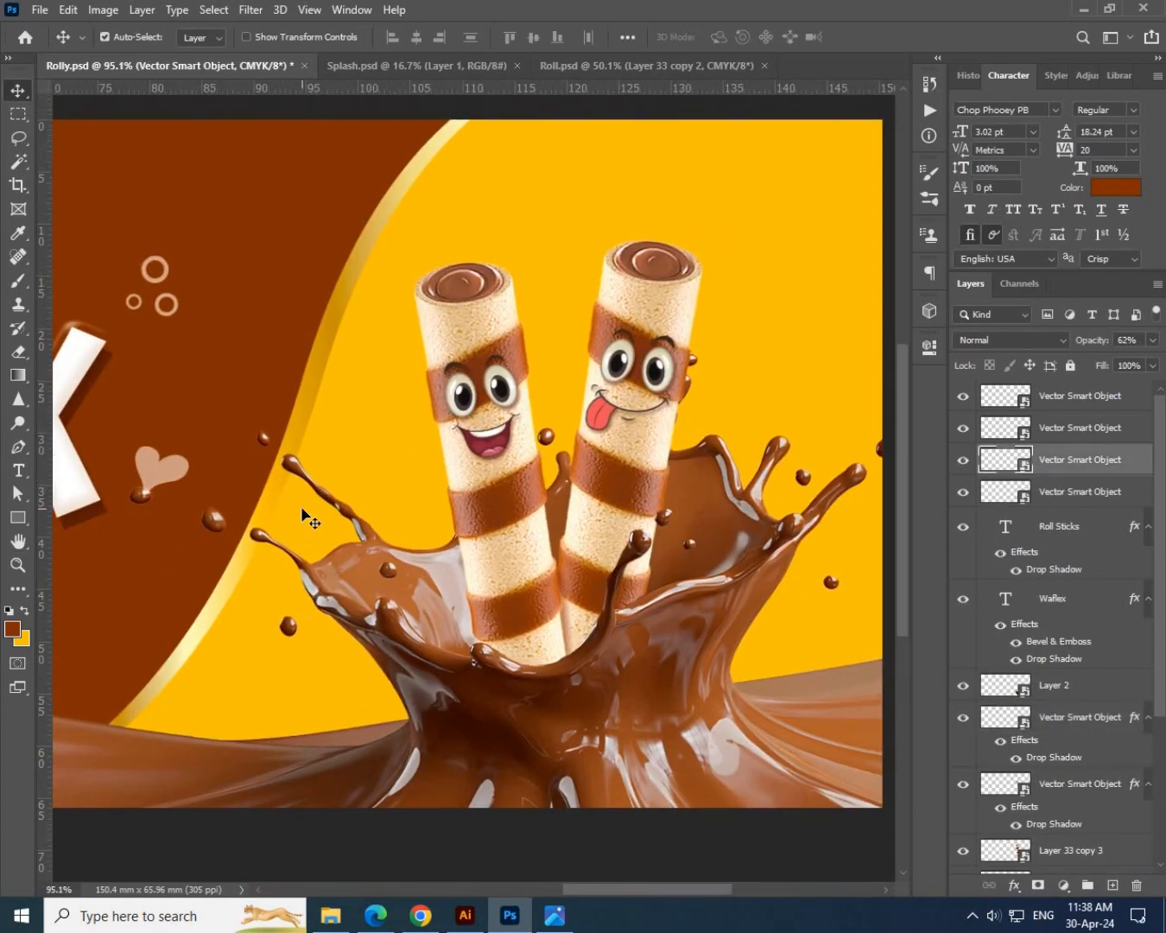
pyautogui.moveTo(320, 491); pyautogui.dragTo(625, 408)
pyautogui.moveTo(774, 376); pyautogui.dragTo(781, 337)
pyautogui.hotkey('ctrl', 't')
pyautogui.press('Return')
# Recolor the duplicated heart with a Color Overlay in the background's brown.
pyautogui.click(1014, 885)
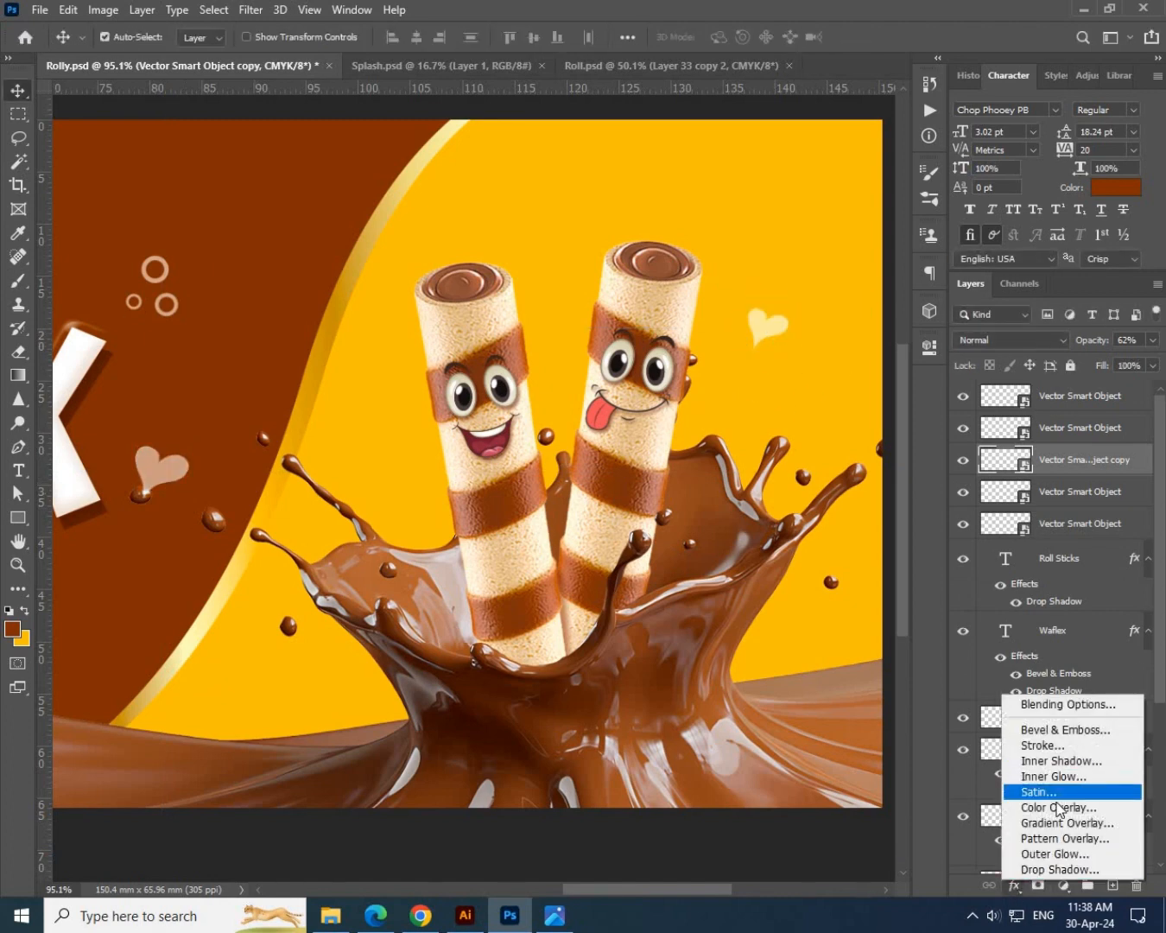
pyautogui.click(1050, 809)
pyautogui.click(846, 521)
pyautogui.click(218, 257)
pyautogui.press('Return')
pyautogui.press('Return')
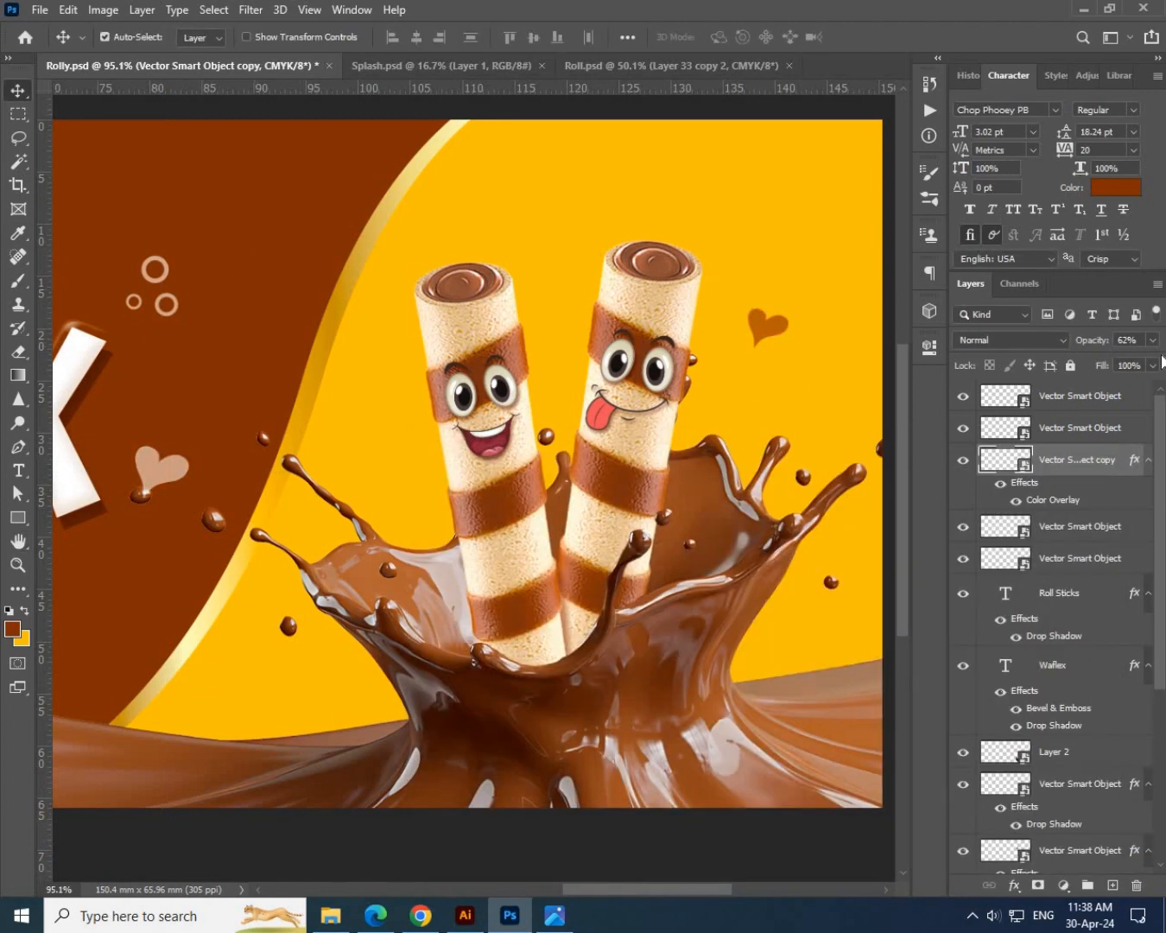
# Duplicate the three rings onto the yellow area below the splash's left arm, shrunk to about 62% and rotated, with a brown Color Overlay.
pyautogui.moveTo(160, 304); pyautogui.dragTo(277, 701)
pyautogui.moveTo(369, 692); pyautogui.dragTo(374, 693)
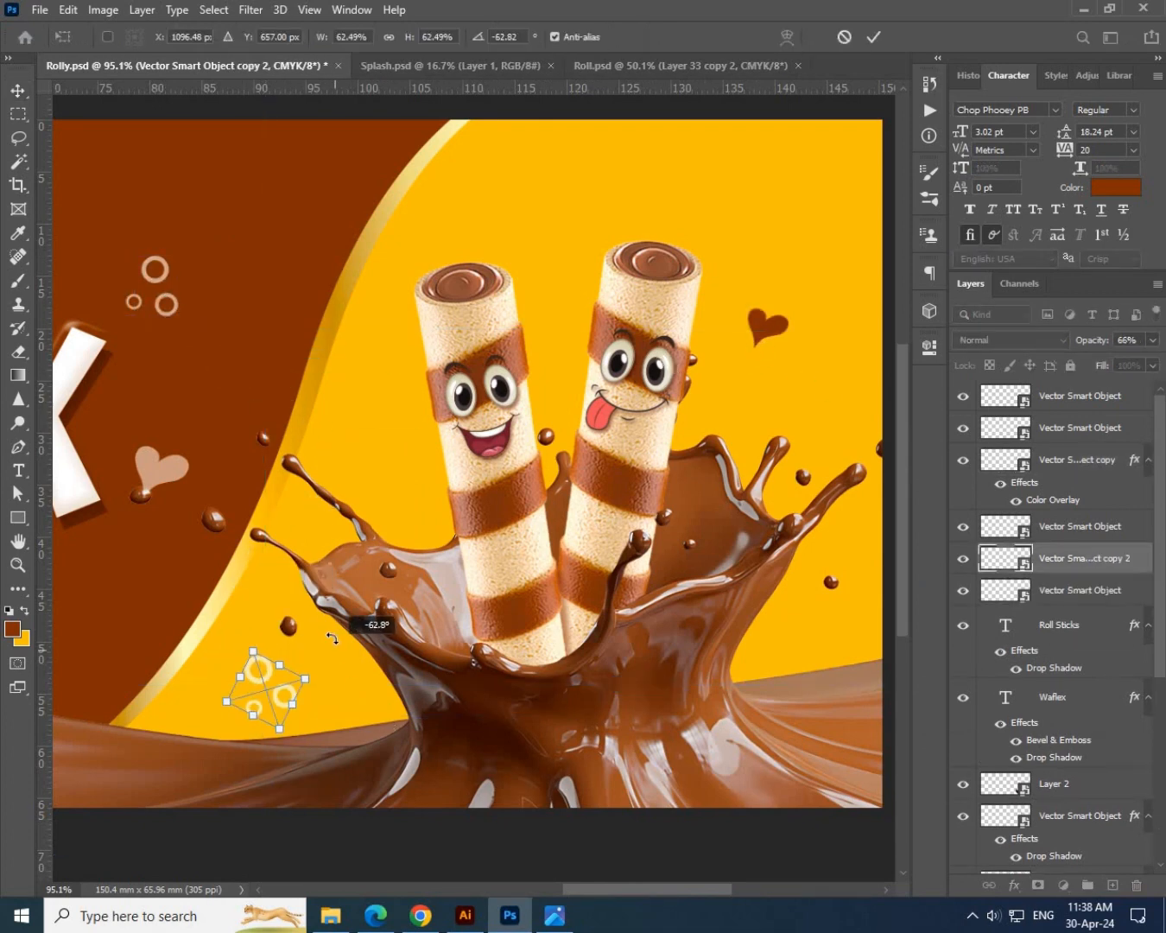
pyautogui.click(1014, 884)
pyautogui.click(1057, 807)
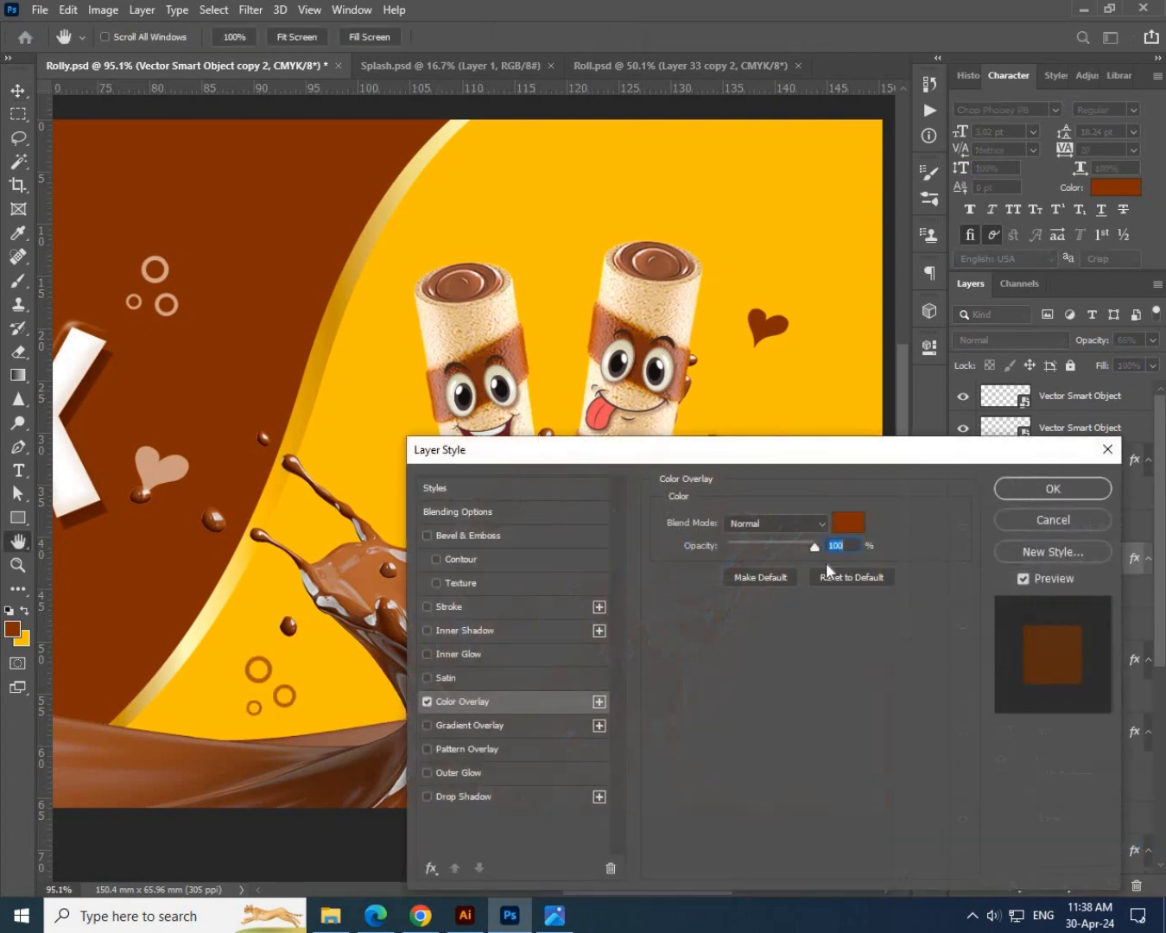
pyautogui.click(846, 523)
pyautogui.press('Return')
pyautogui.press('Return')
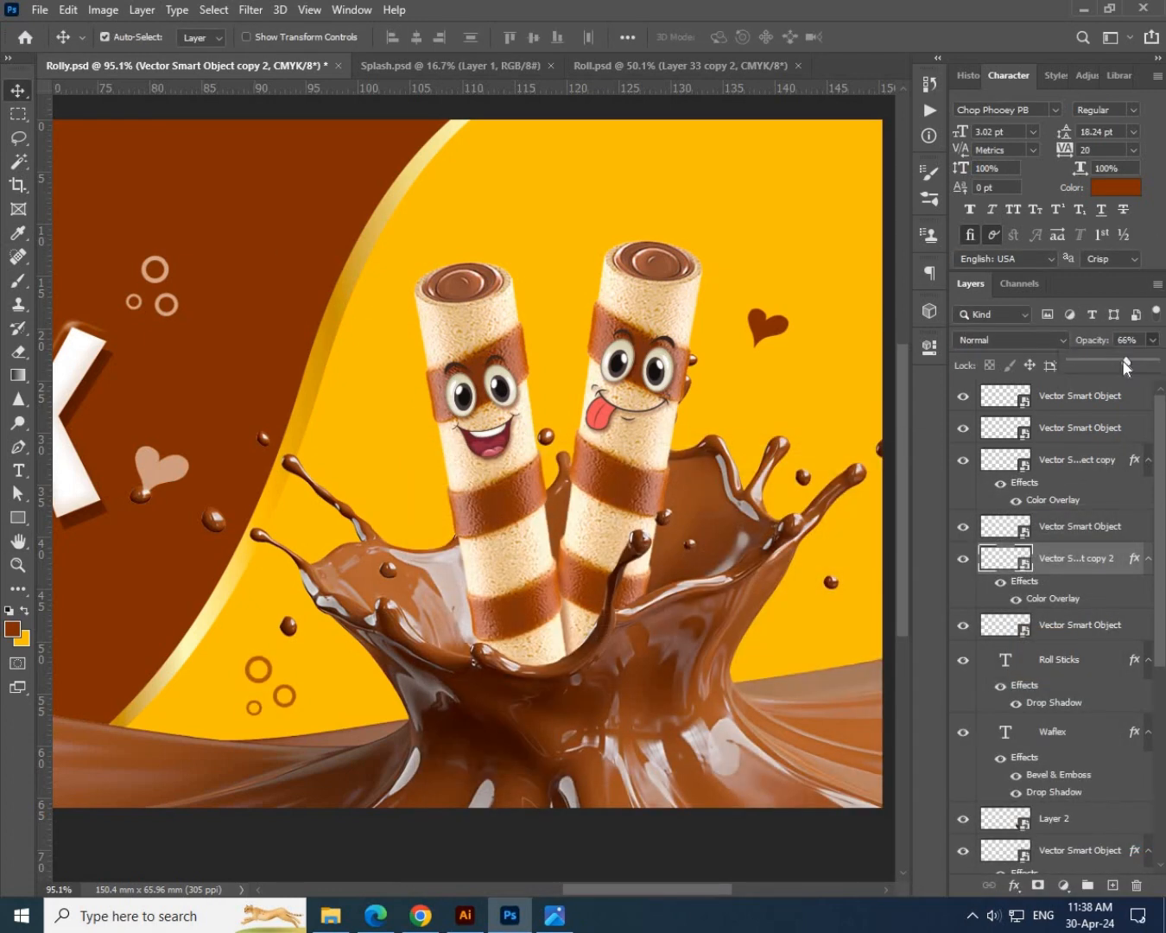
pyautogui.click(331, 916)
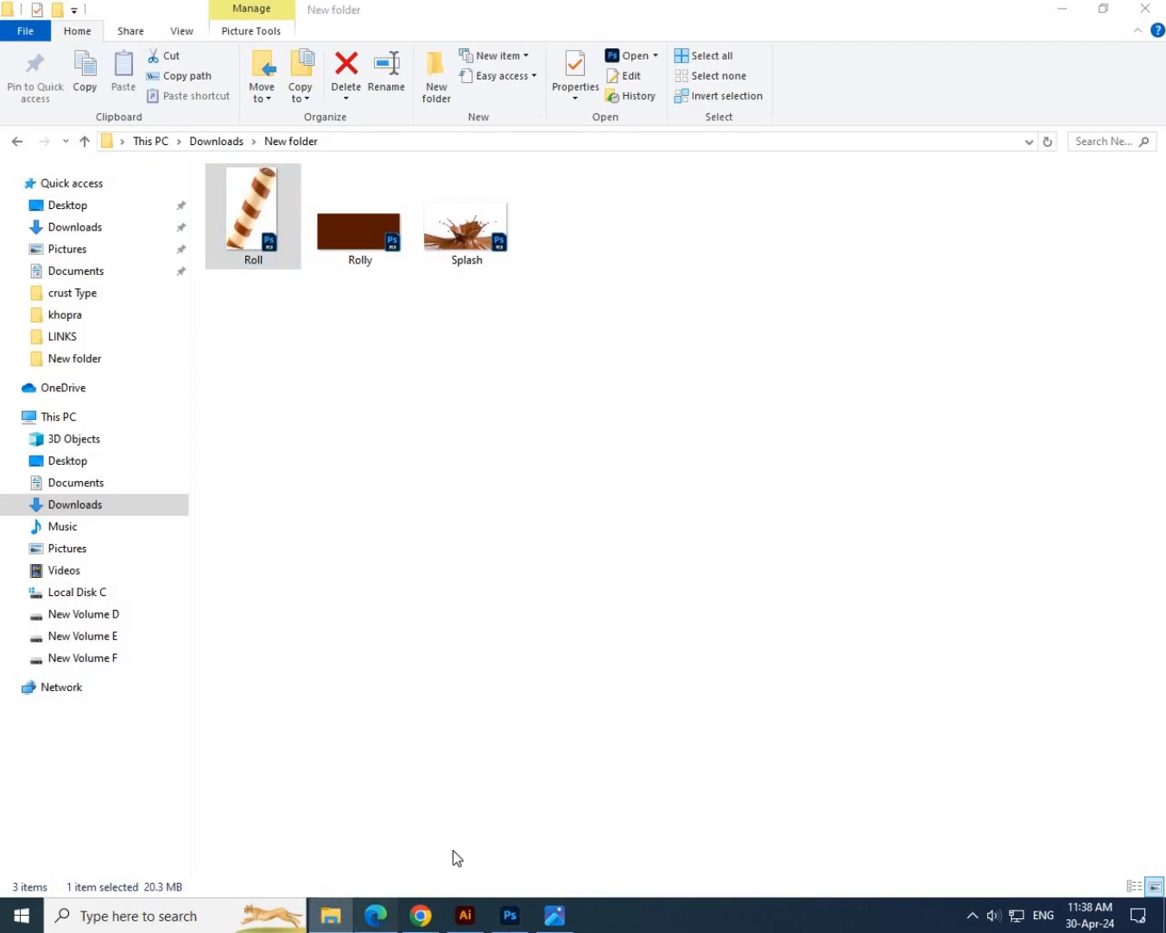
pyautogui.click(508, 916)
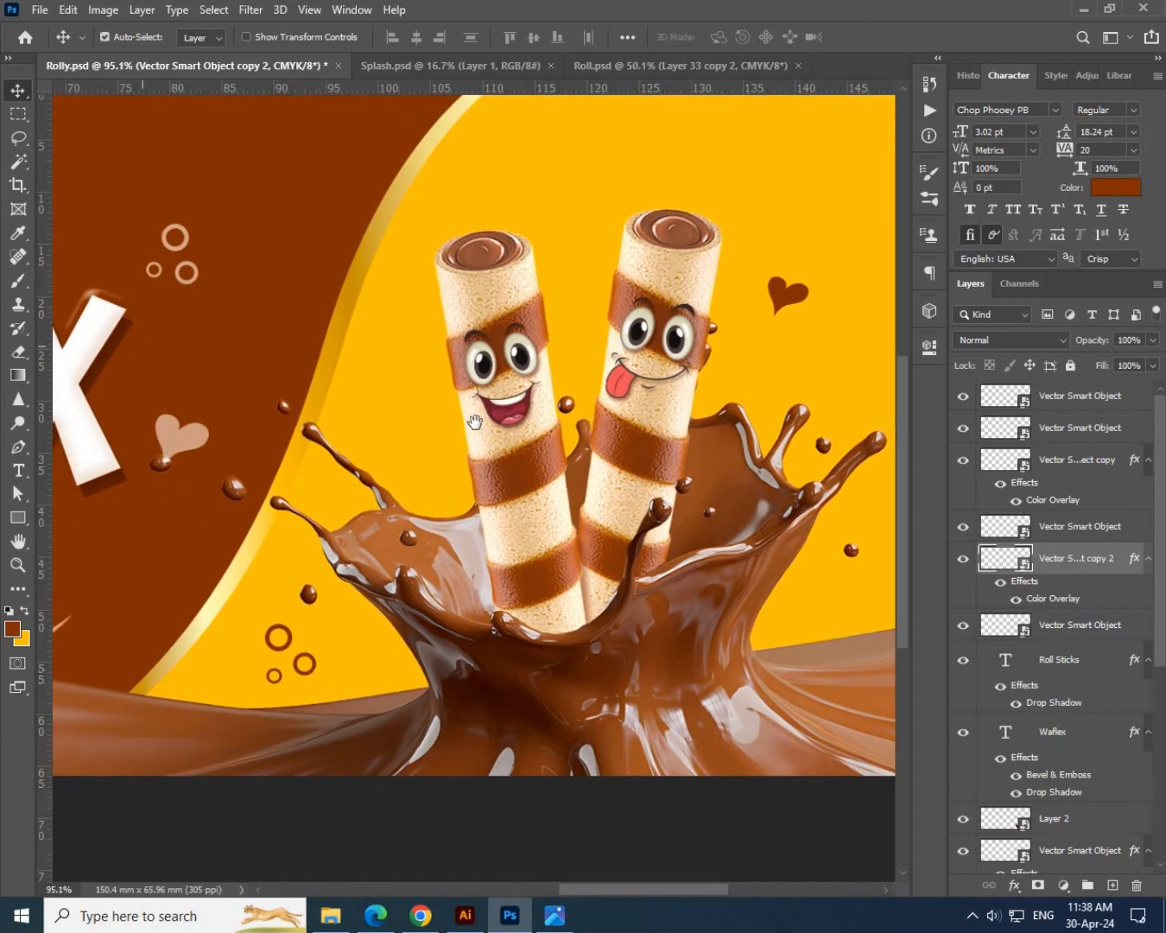
# Duplicate the curved strokes from beside the Roll Sticks text, shrink them, and place them above the gap between the wafer rolls.
pyautogui.moveTo(474, 422); pyautogui.dragTo(811, 487)
pyautogui.click(347, 727)
pyautogui.click(350, 723)
pyautogui.moveTo(343, 726); pyautogui.dragTo(738, 242)
pyautogui.moveTo(759, 257); pyautogui.dragTo(536, 325)
pyautogui.hotkey('ctrl', 't')
pyautogui.moveTo(614, 278); pyautogui.dragTo(565, 278)
pyautogui.press('Return')
# Recolor the duplicated curved strokes with a brown Color Overlay.
pyautogui.click(1013, 886)
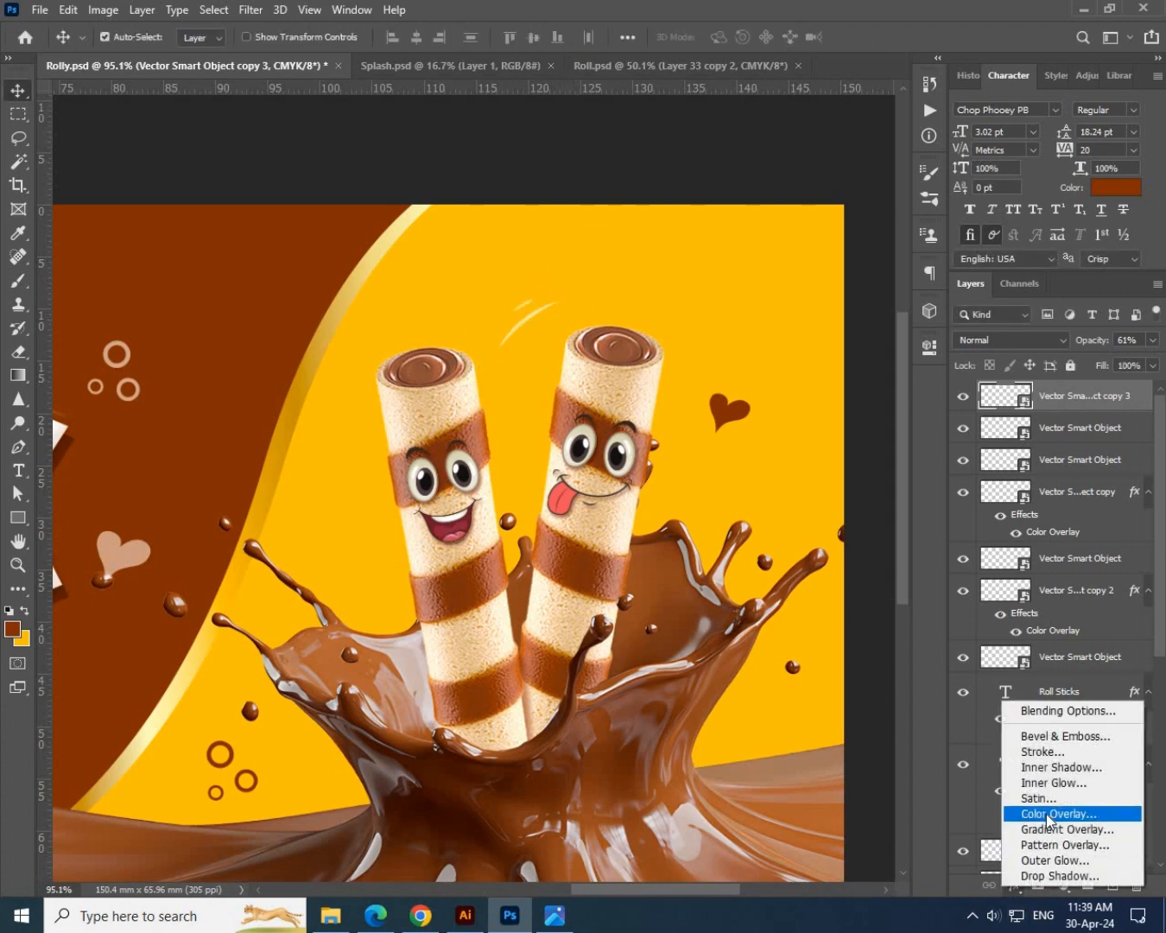
pyautogui.click(1048, 814)
pyautogui.press('Return')
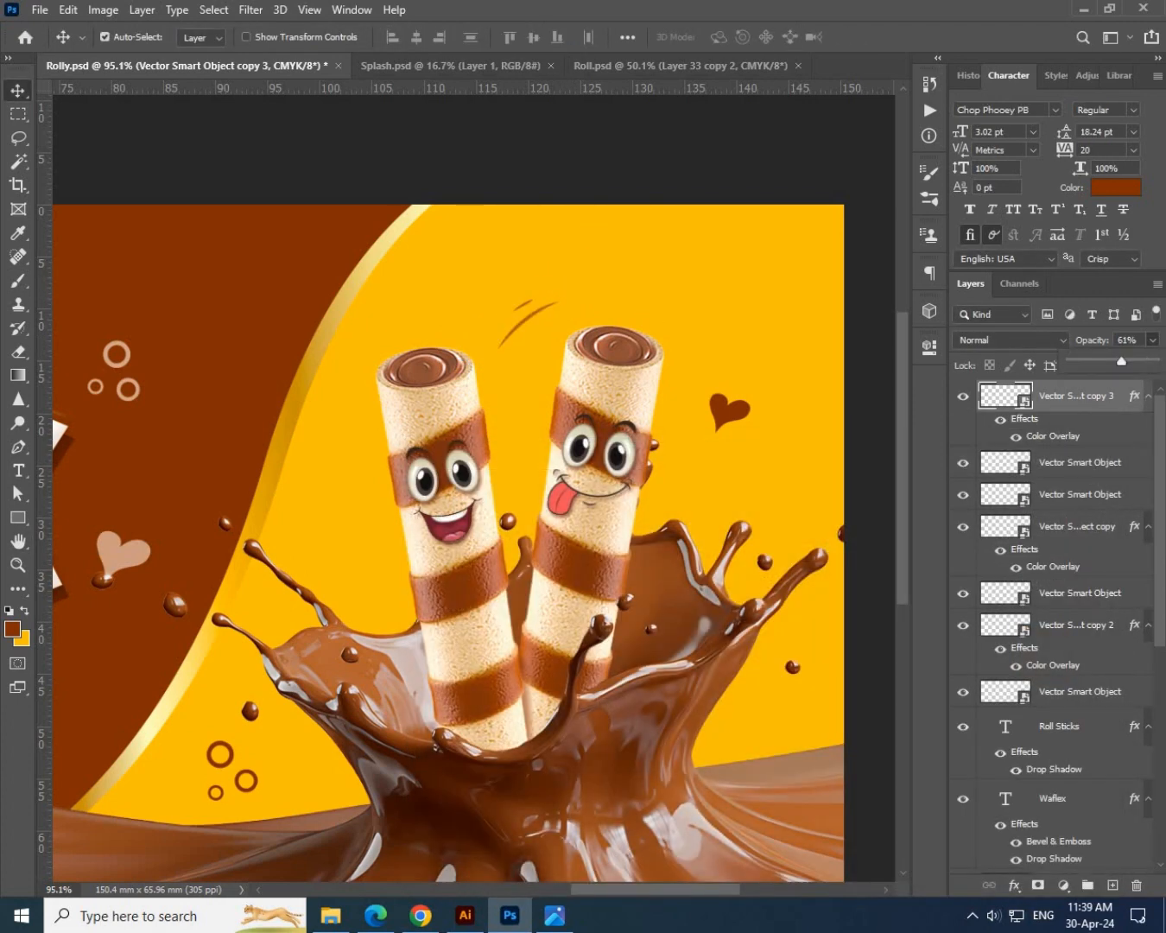
# Try to mask the chocolate splash layer to the outline of the yellow shape, and undo the mask.
pyautogui.keyDown('alt'); pyautogui.click(826, 490); pyautogui.keyUp('alt')
pyautogui.keyDown('alt'); pyautogui.click(827, 492); pyautogui.keyUp('alt')
pyautogui.keyDown('ctrl'); pyautogui.click(516, 621); pyautogui.keyUp('ctrl')
pyautogui.keyDown('ctrl'); pyautogui.click(517, 620); pyautogui.keyUp('ctrl')
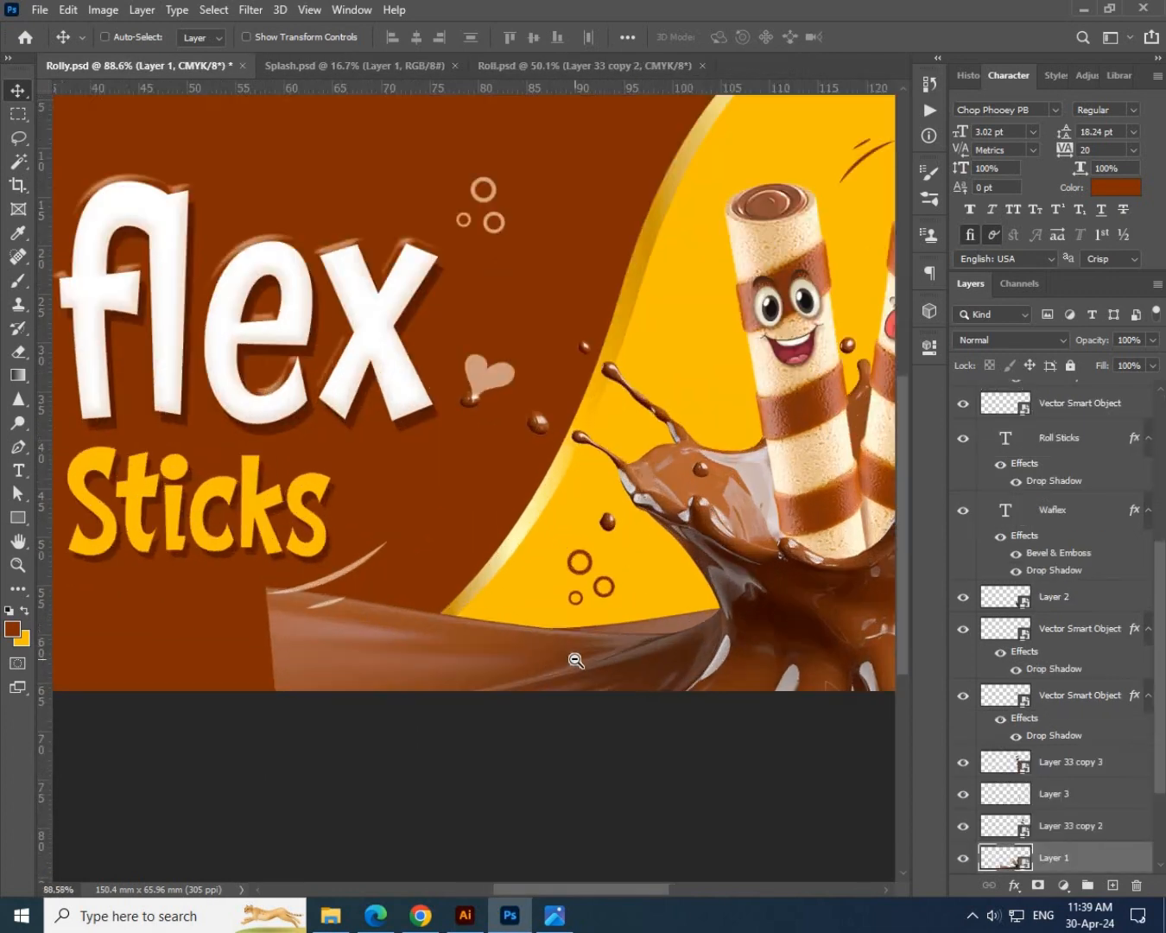
pyautogui.scroll(3, 517, 618)
pyautogui.click(514, 542)
pyautogui.scroll(-3, 1031, 821)
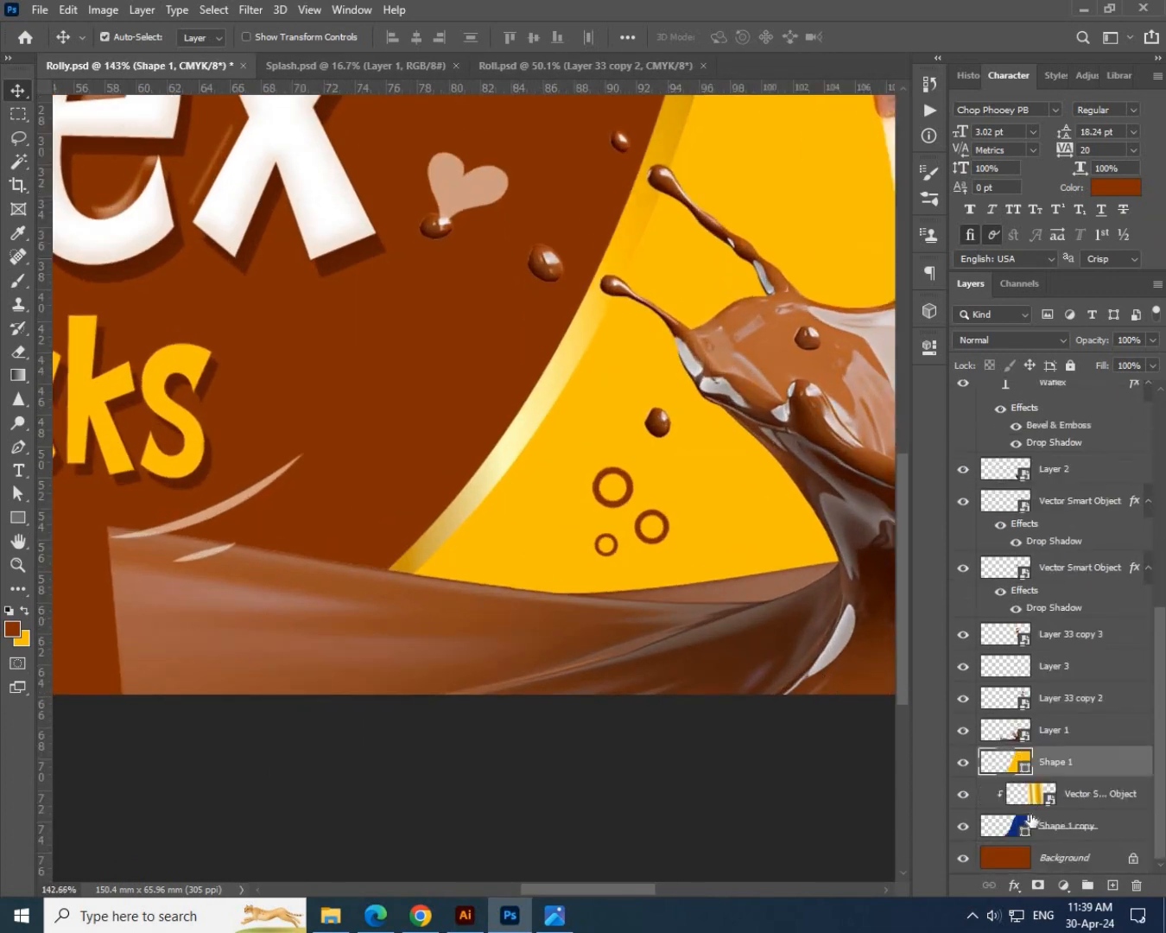
pyautogui.keyDown('ctrl'); pyautogui.click(1019, 765); pyautogui.keyUp('ctrl')
pyautogui.scroll(-3, 337, 635)
pyautogui.click(1055, 733)
pyautogui.click(1038, 886)
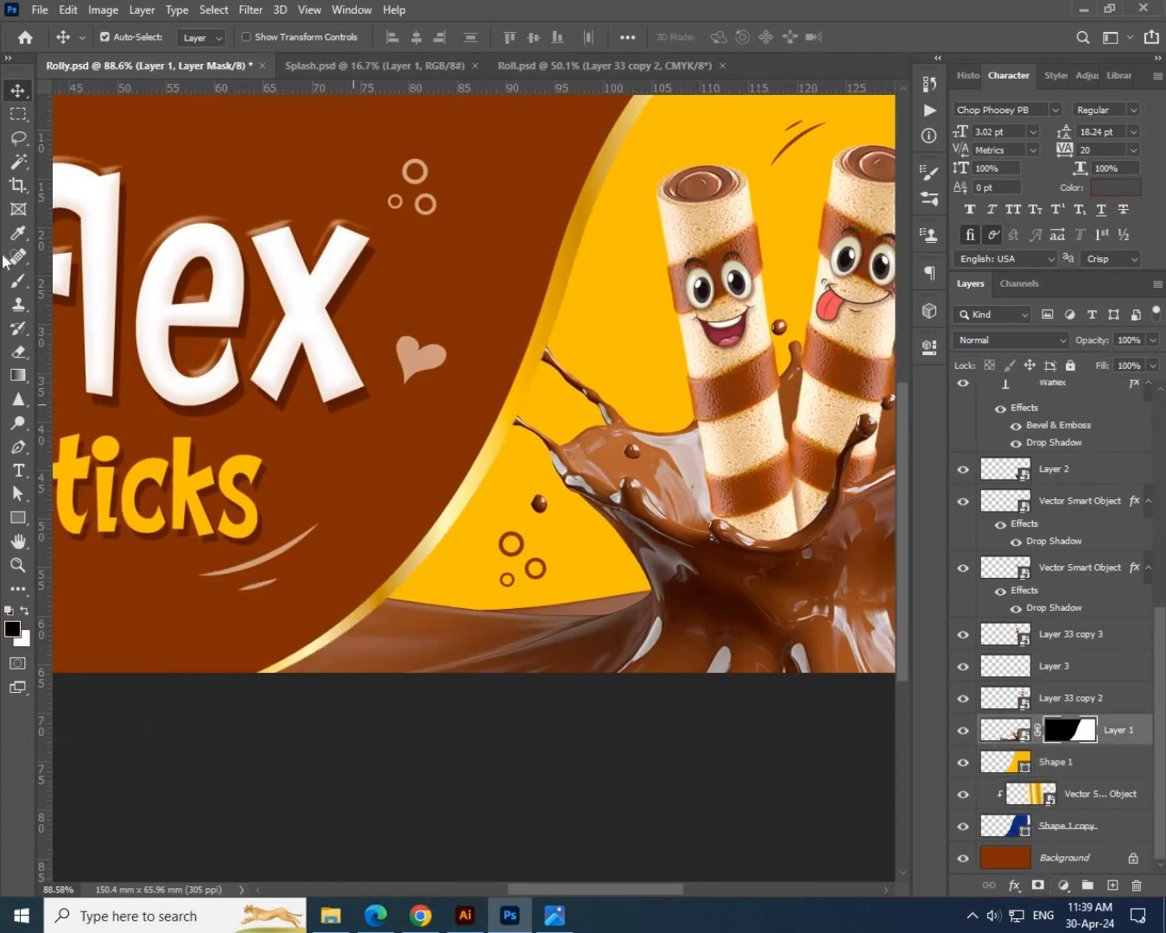
pyautogui.hotkey('ctrl', 'z')
# Add a white layer mask to the chocolate splash layer and load the yellow shape's outline as a selection with that mask active.
pyautogui.press('l')
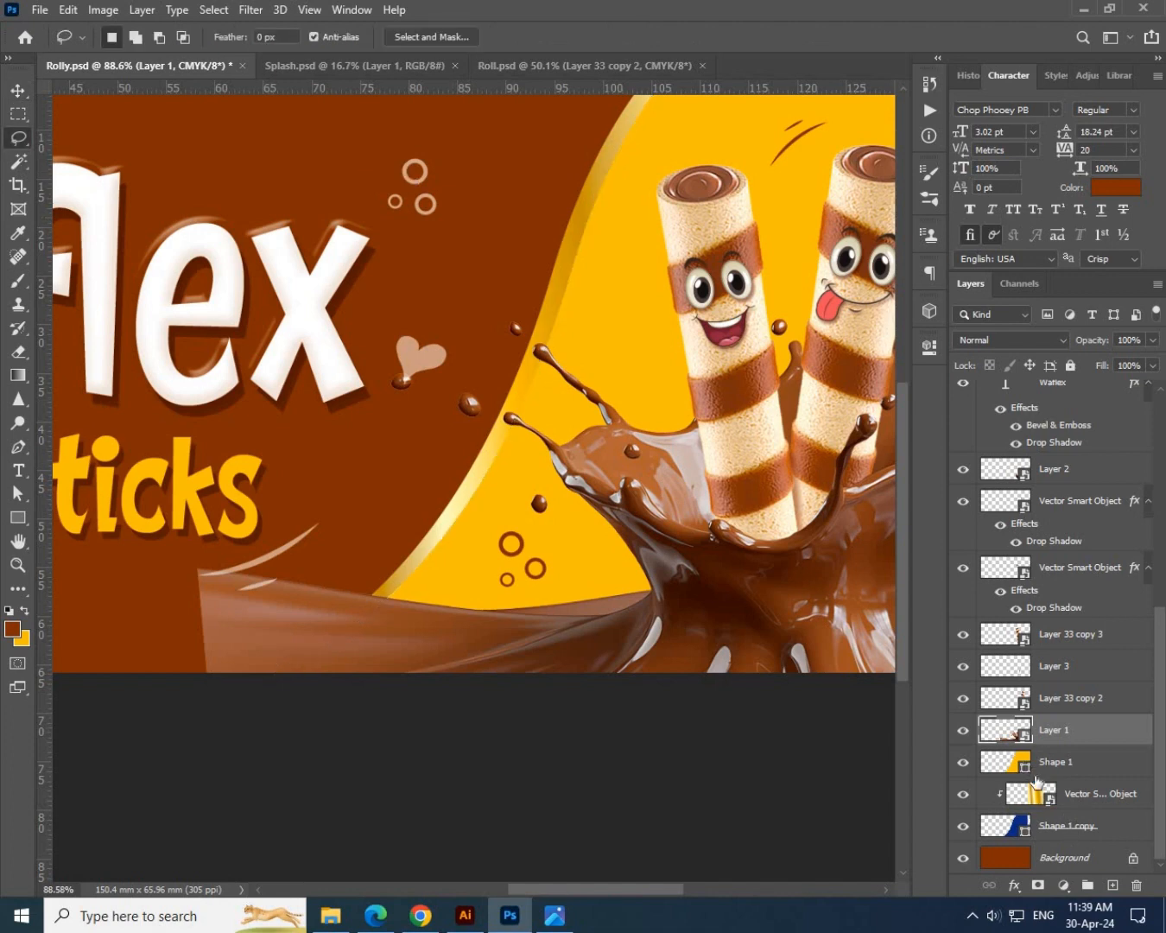
pyautogui.click(1039, 885)
pyautogui.click(1009, 764)
pyautogui.click(1070, 730)
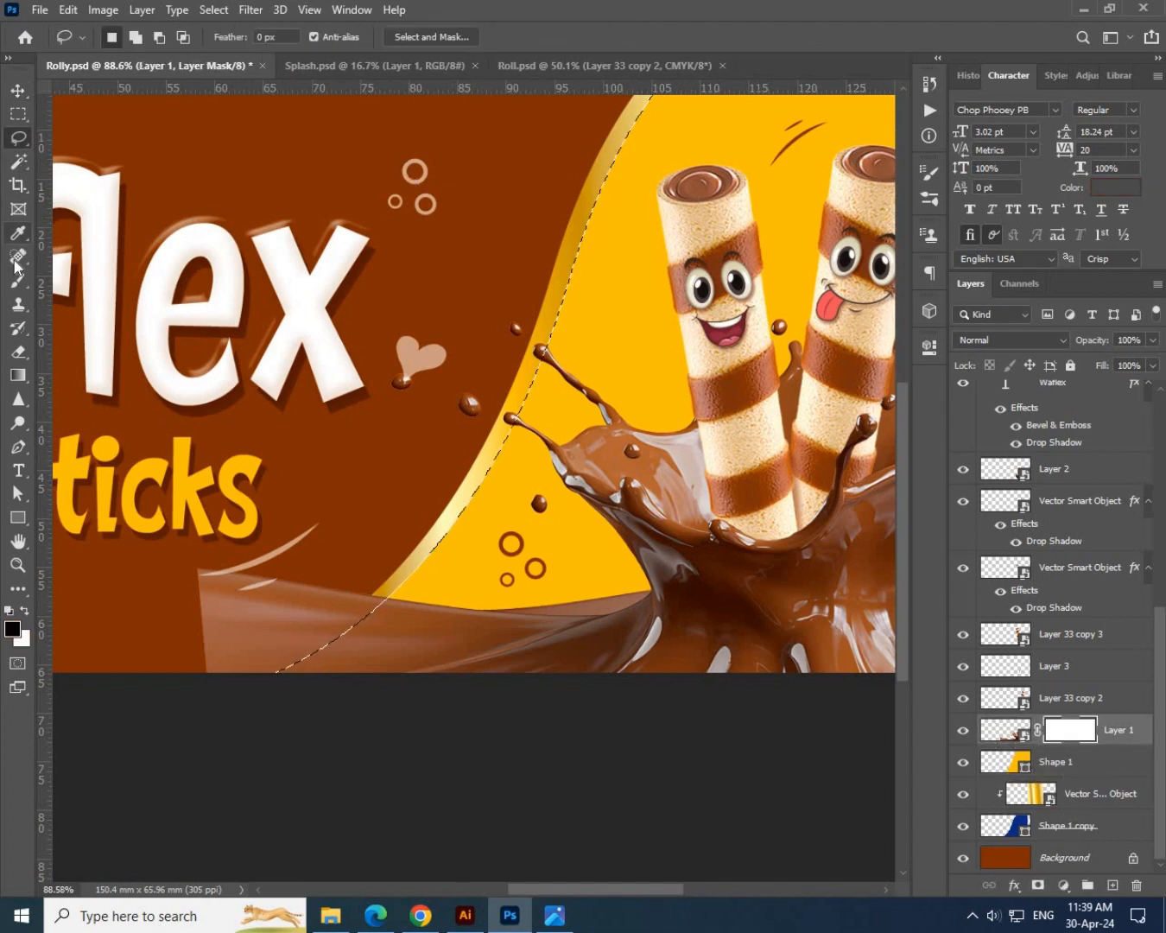
# Paint black on the splash mask to hide the chocolate tail outside the yellow shape's edge, and clear the selection.
pyautogui.click(18, 281)
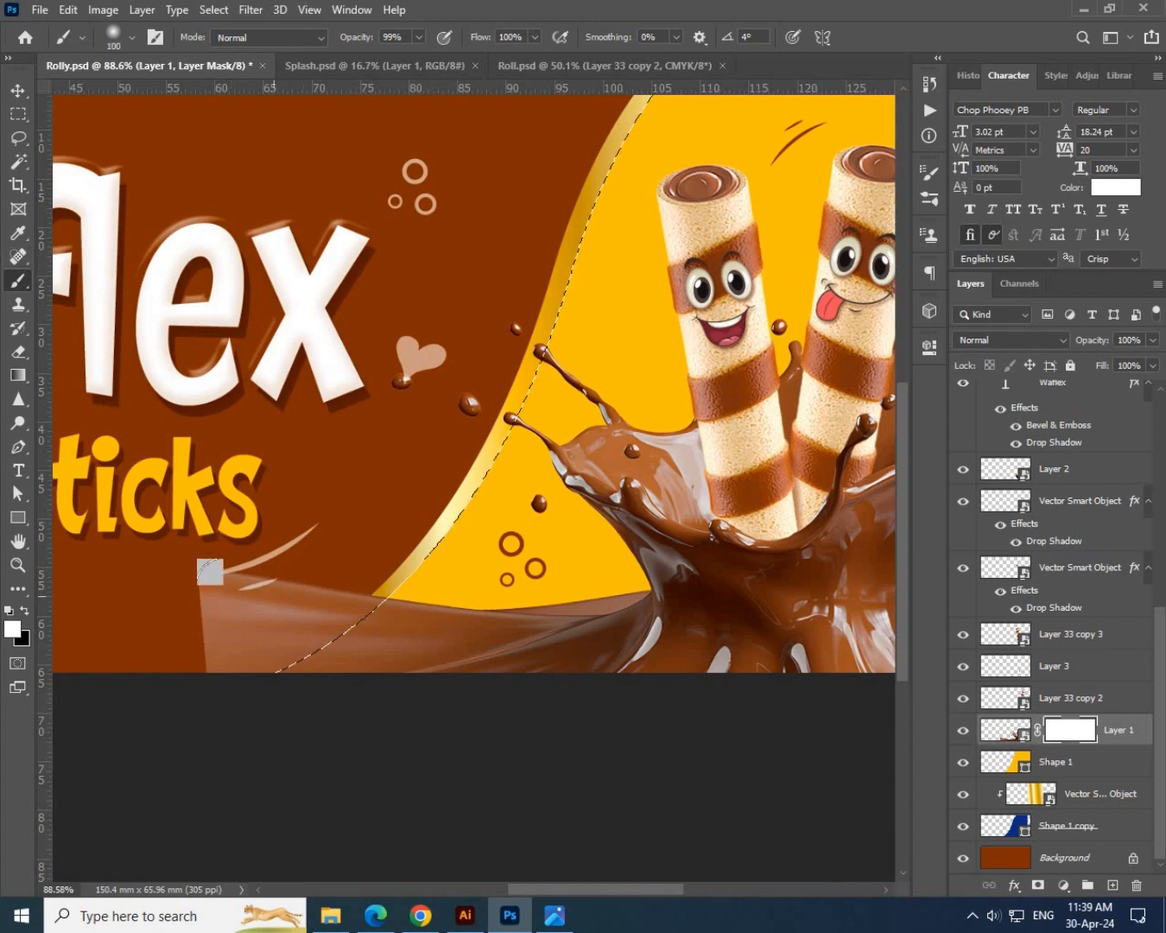
pyautogui.press('x')
pyautogui.moveTo(257, 593)
pyautogui.mouseDown()
pyautogui.moveTo(248, 542)
pyautogui.moveTo(367, 563)
pyautogui.moveTo(217, 632)
pyautogui.moveTo(228, 522)
pyautogui.mouseUp()
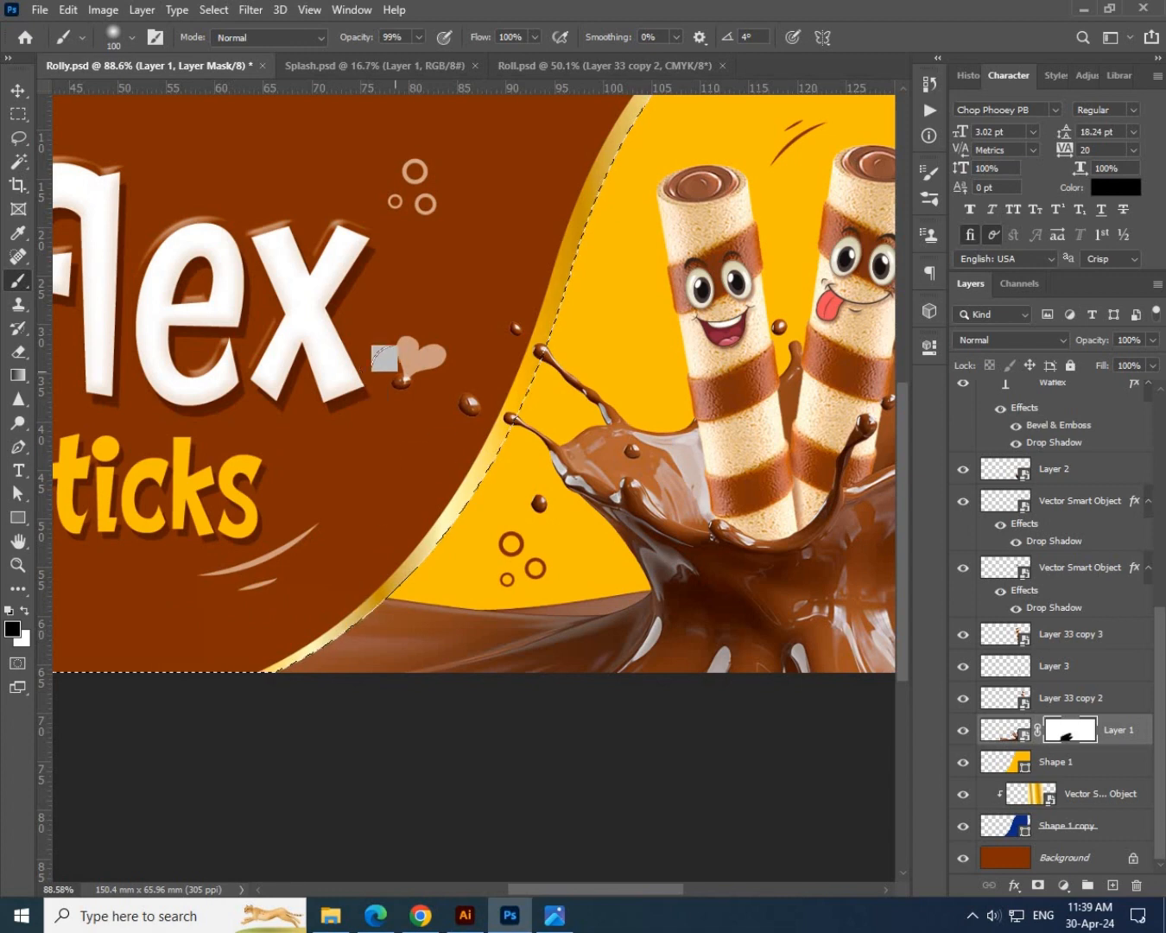
pyautogui.press('l')
pyautogui.hotkey('ctrl', 'd')
# Duplicate the Roll Sticks text and place the copy directly beneath the original.
pyautogui.hotkey('ctrl', '0')
pyautogui.keyDown('alt'); pyautogui.click(768, 637); pyautogui.keyUp('alt')
pyautogui.keyDown('alt'); pyautogui.click(768, 638); pyautogui.keyUp('alt')
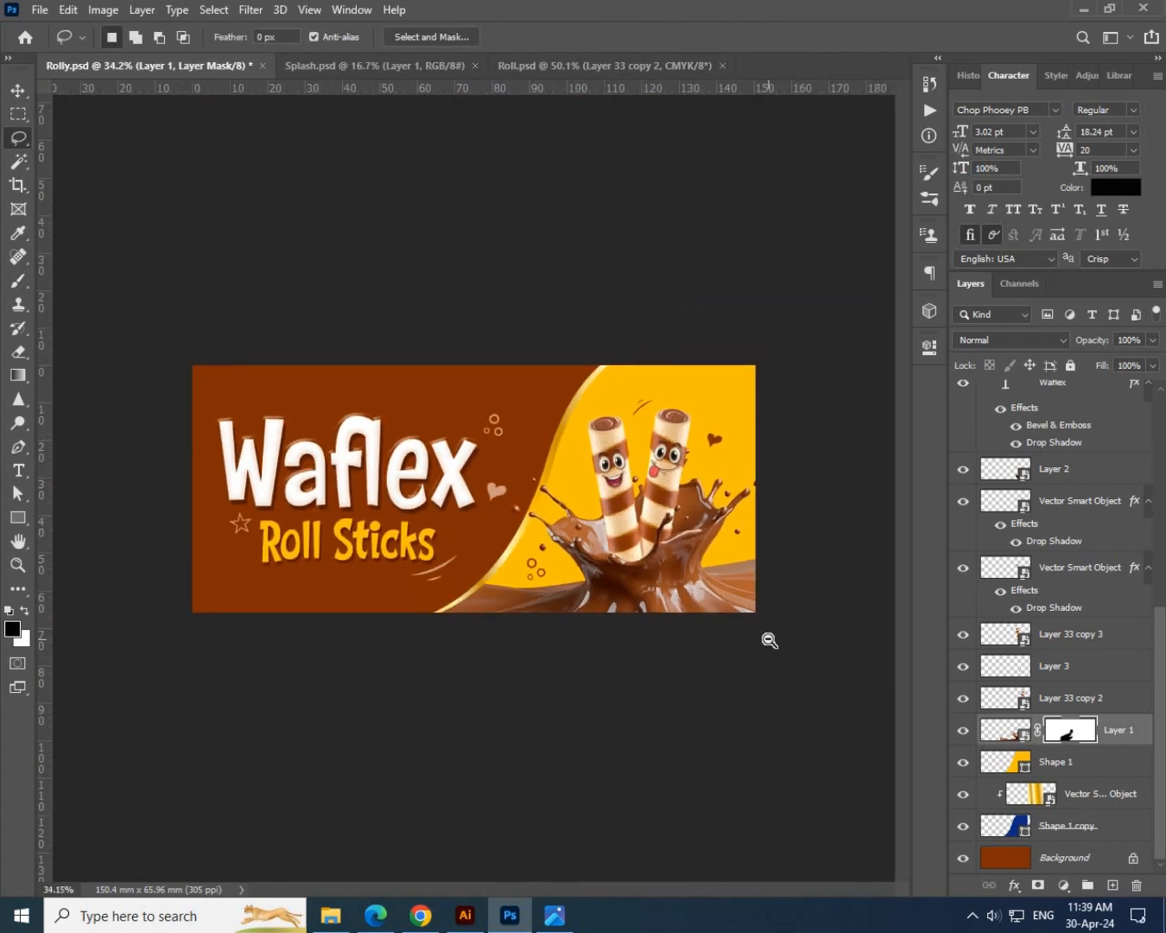
pyautogui.keyDown('ctrl'); pyautogui.click(775, 636); pyautogui.keyUp('ctrl')
pyautogui.click(22, 90)
pyautogui.keyDown('alt'); pyautogui.click(279, 635); pyautogui.keyUp('alt')
pyautogui.keyDown('ctrl'); pyautogui.click(278, 635); pyautogui.keyUp('ctrl')
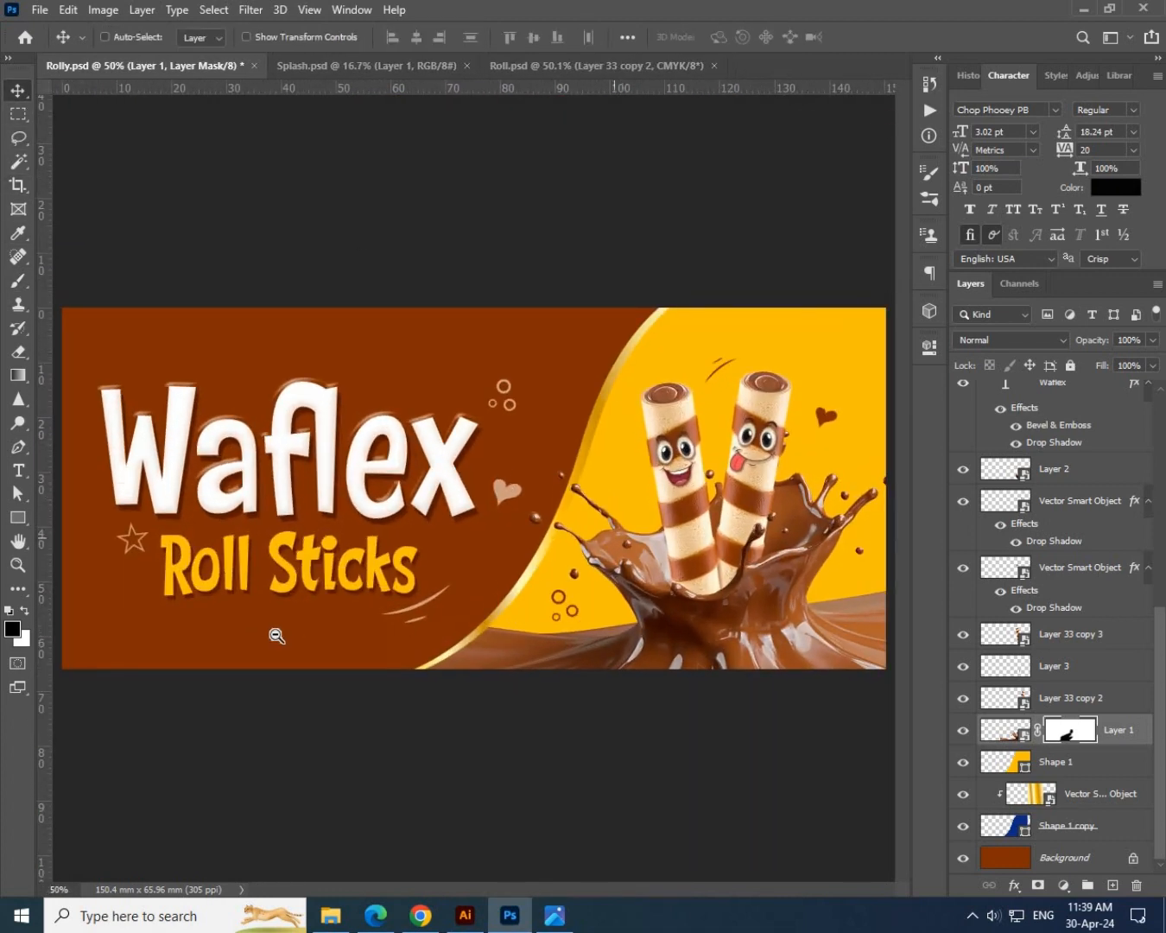
pyautogui.moveTo(294, 635); pyautogui.dragTo(366, 607)
pyautogui.moveTo(357, 490); pyautogui.dragTo(442, 583)
# Replace the duplicated text with "Yummy & Crunchy".
pyautogui.doubleClick(437, 580)
pyautogui.hotkey('ctrl', 'a')
pyautogui.write('Cr')
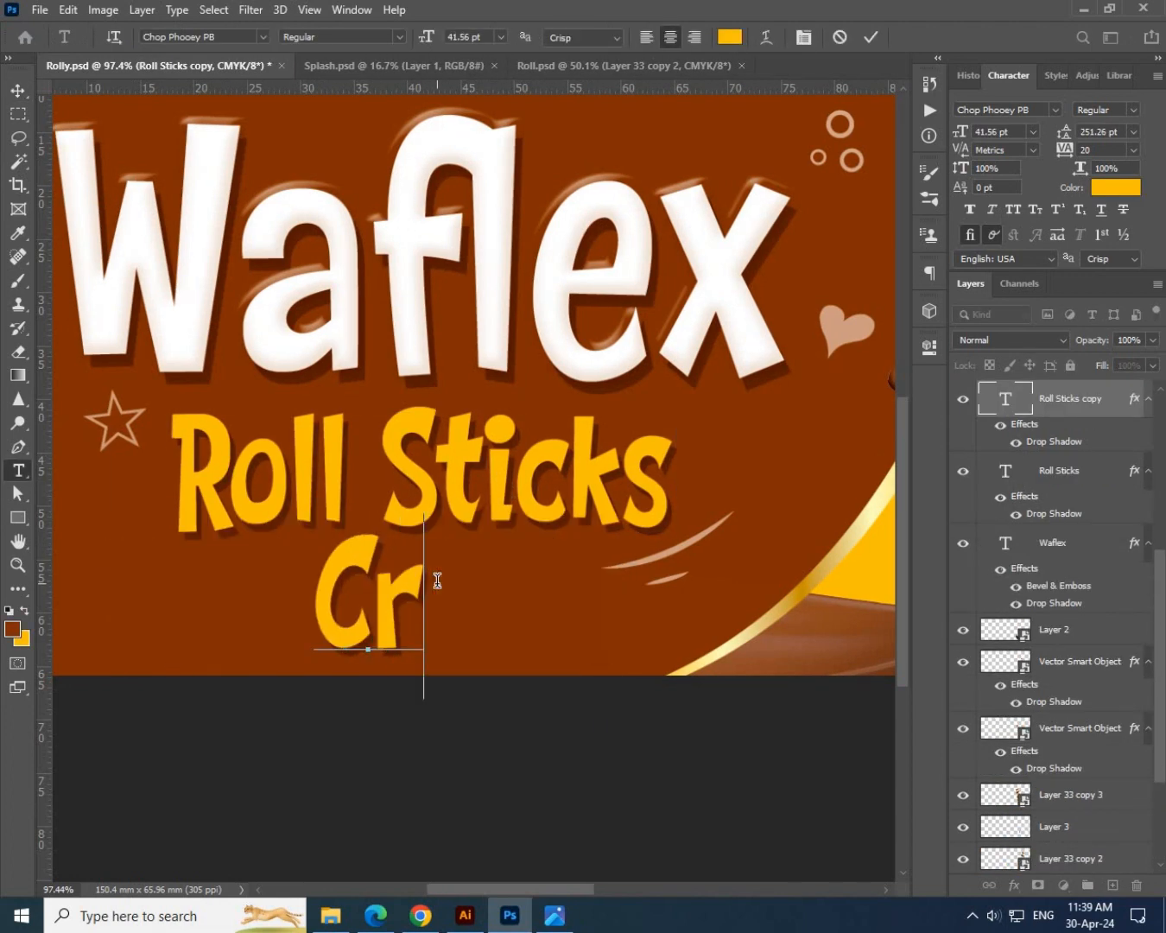
pyautogui.write('mmy')
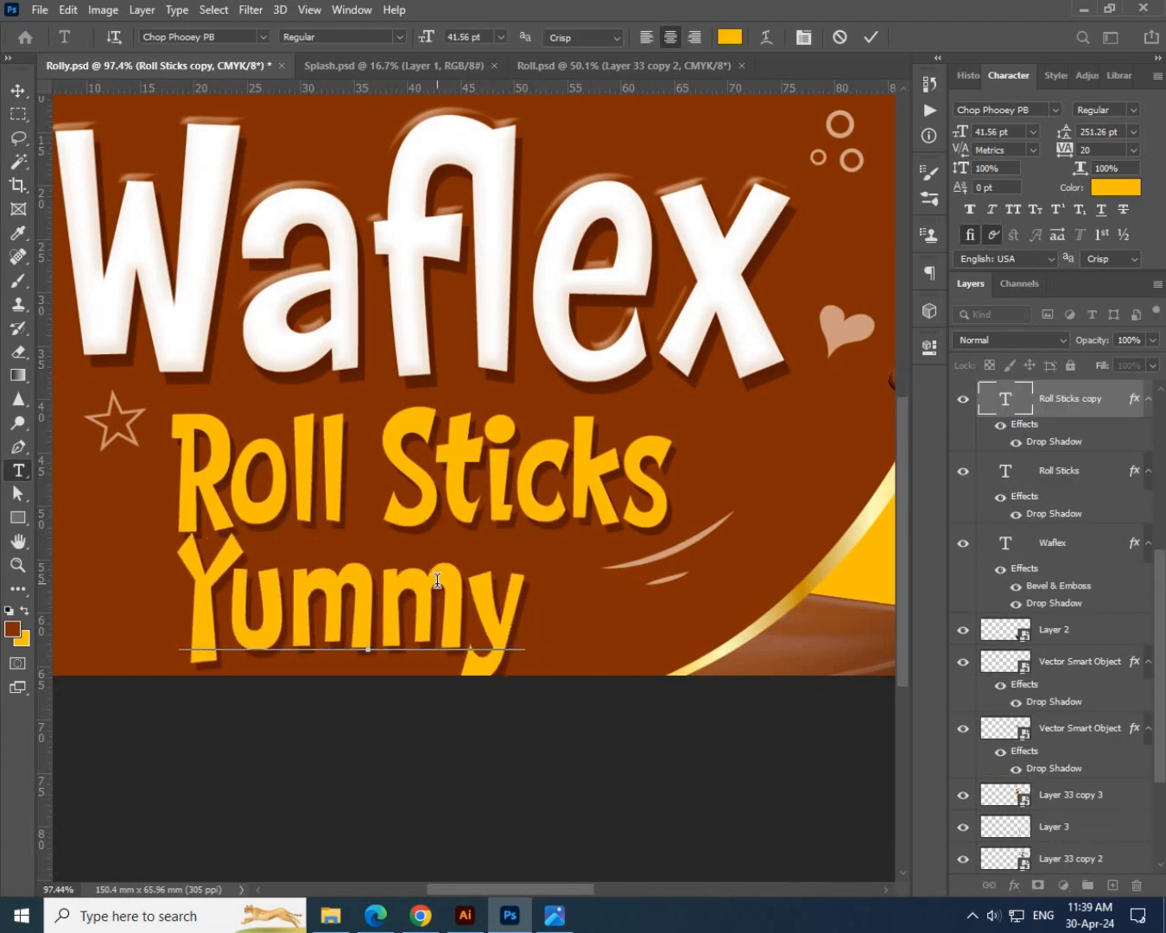
pyautogui.write(' & Crunchy')
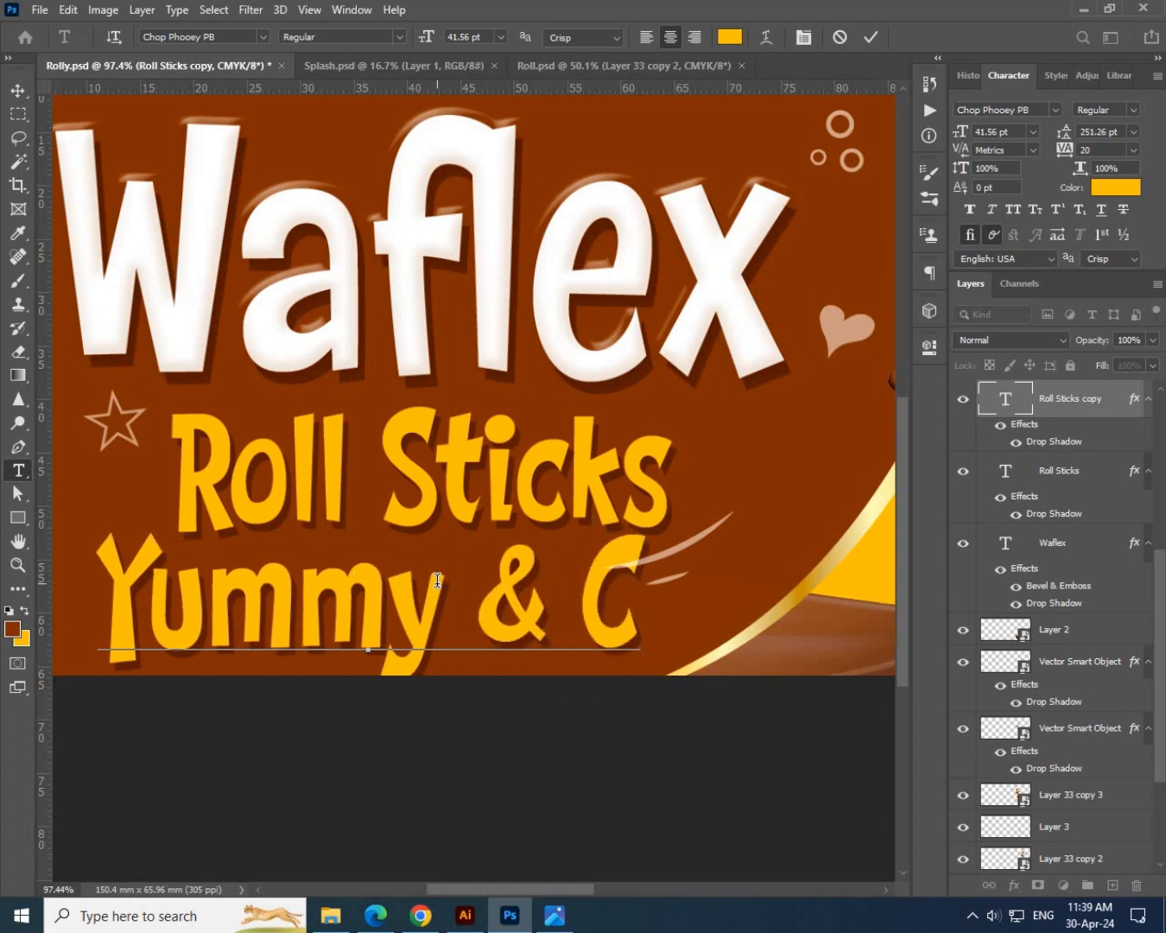
pyautogui.click(17, 91)
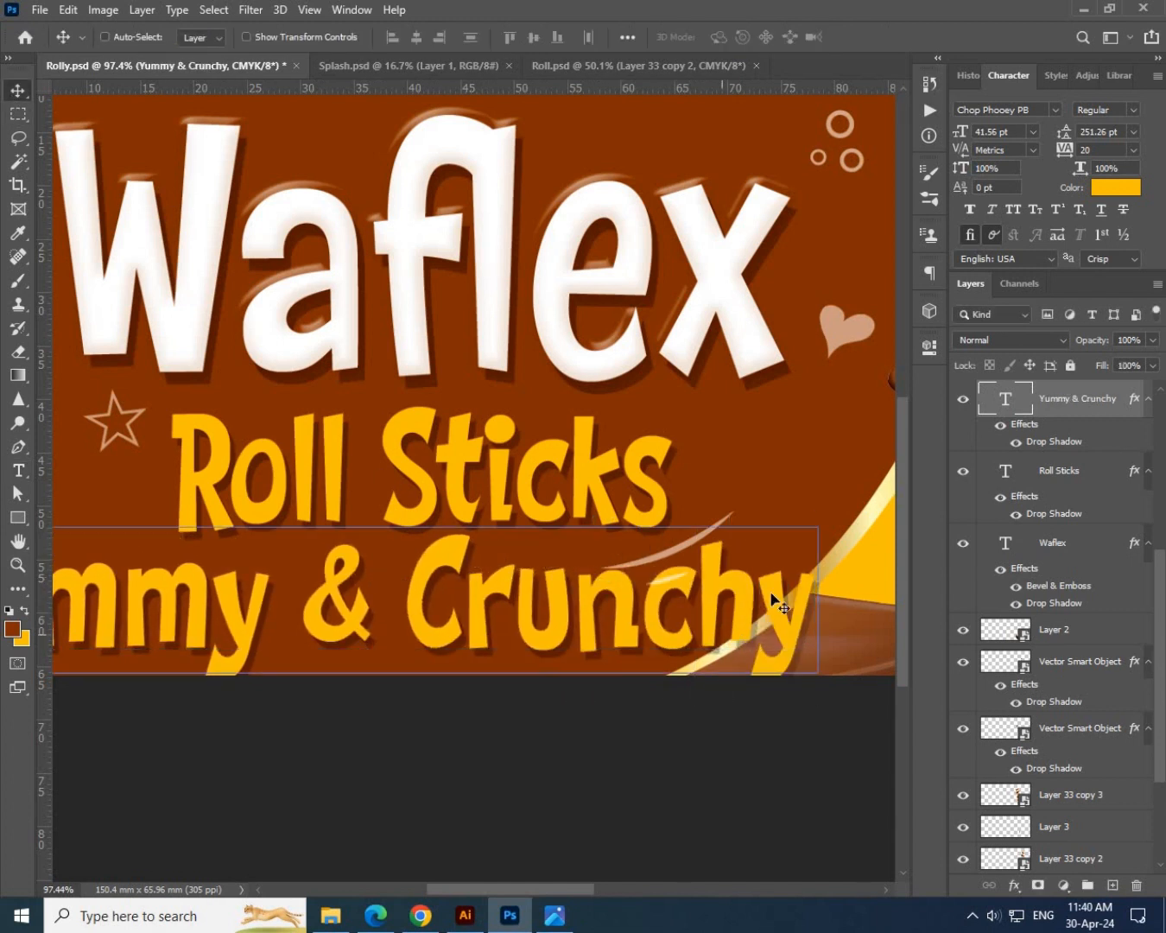
# Scale the Yummy & Crunchy text down to about 16 pt and center it below Roll Sticks.
pyautogui.hotkey('ctrl', 't')
pyautogui.moveTo(814, 514); pyautogui.dragTo(535, 551)
pyautogui.moveTo(479, 615); pyautogui.dragTo(526, 587)
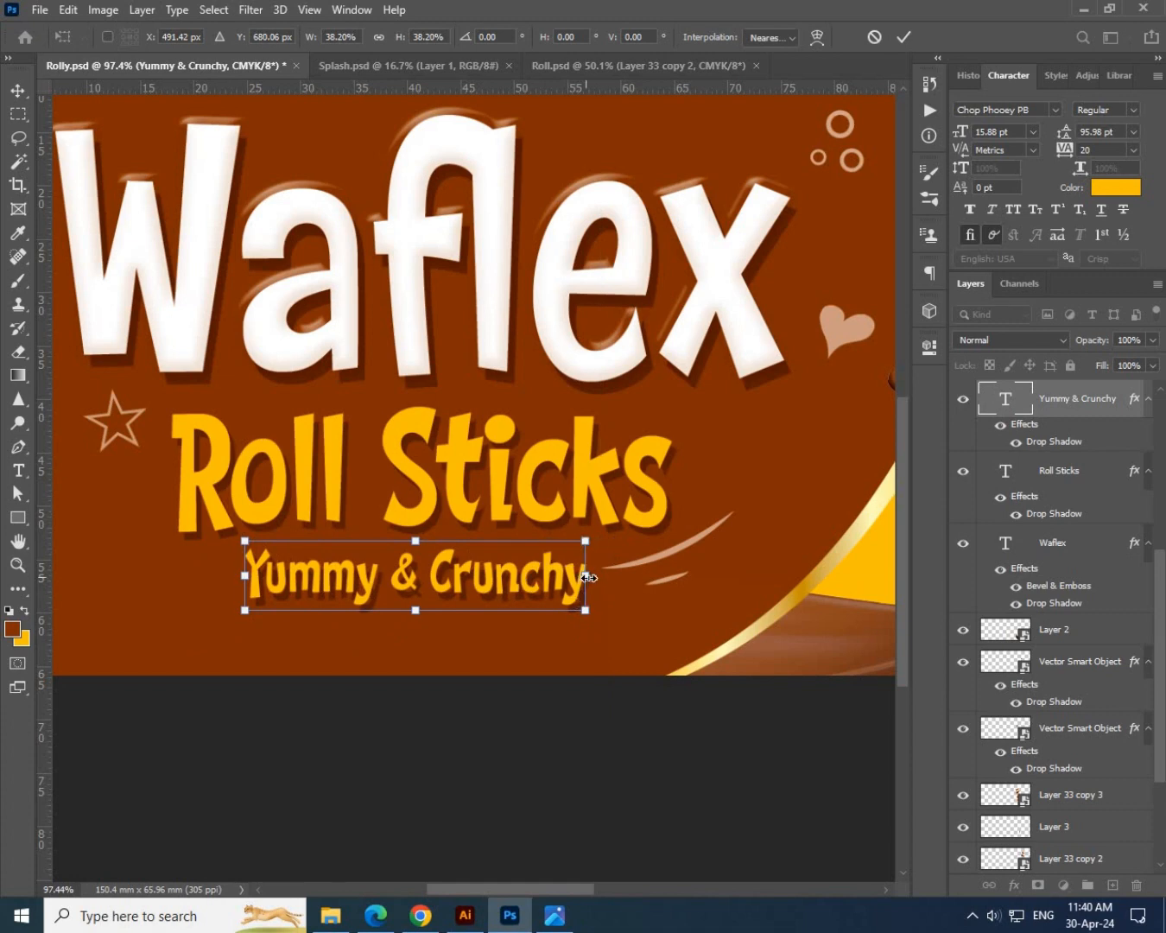
pyautogui.press('Return')
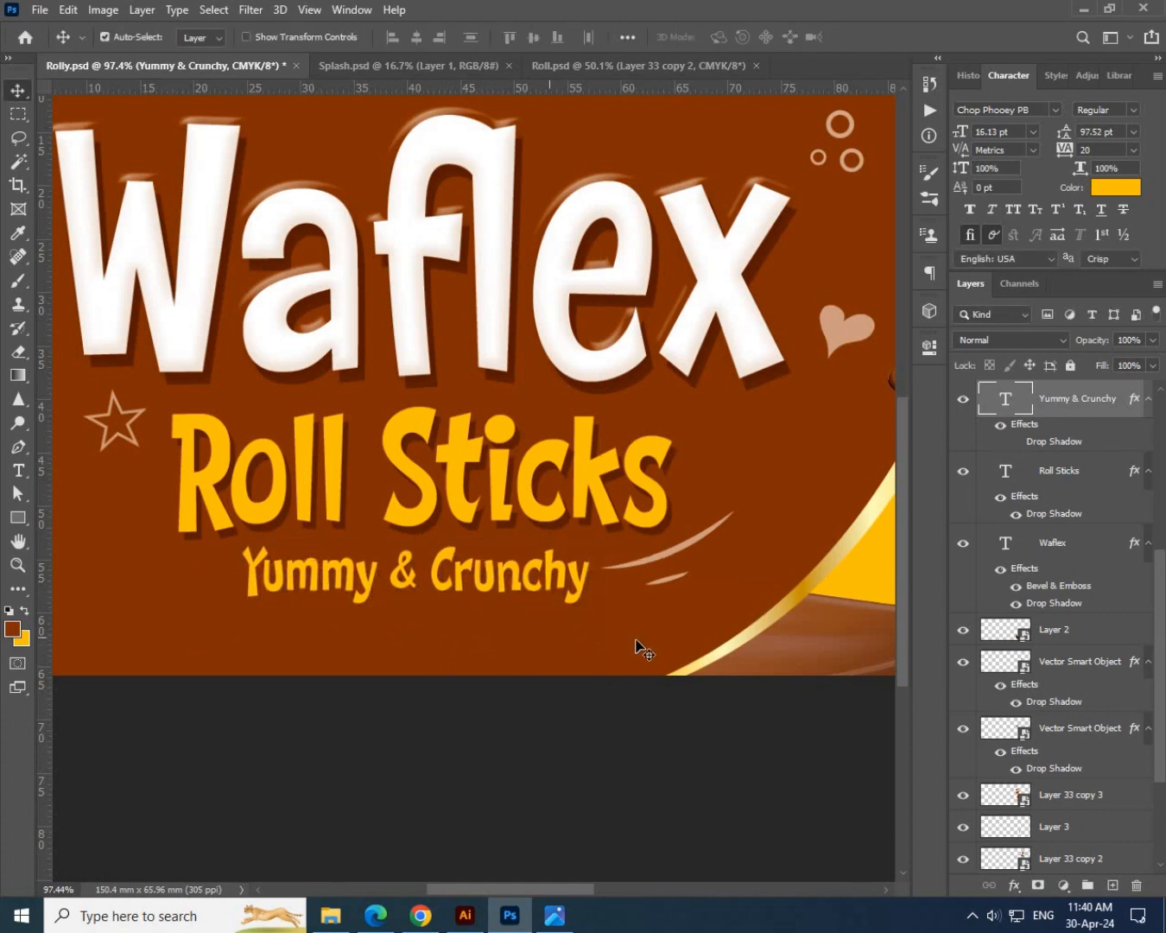
# Change the Yummy & Crunchy text color to white.
pyautogui.click(1115, 188)
pyautogui.click(730, 243)
pyautogui.press('Return')
pyautogui.hotkey('ctrl', '0')
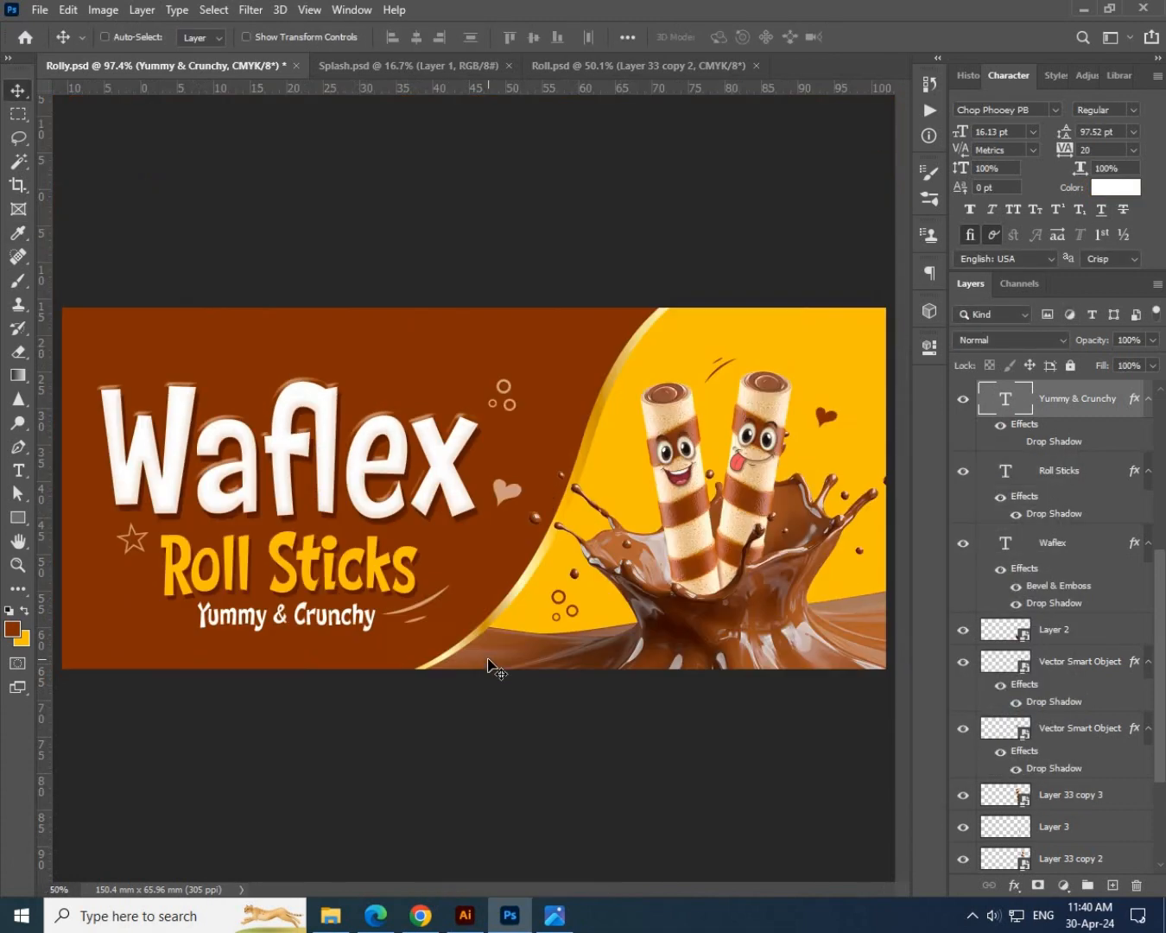
# Try to select the small brown curved strokes above the wafer rolls for transforming.
pyautogui.scroll(-3, 320, 524)
pyautogui.scroll(3, 375, 551)
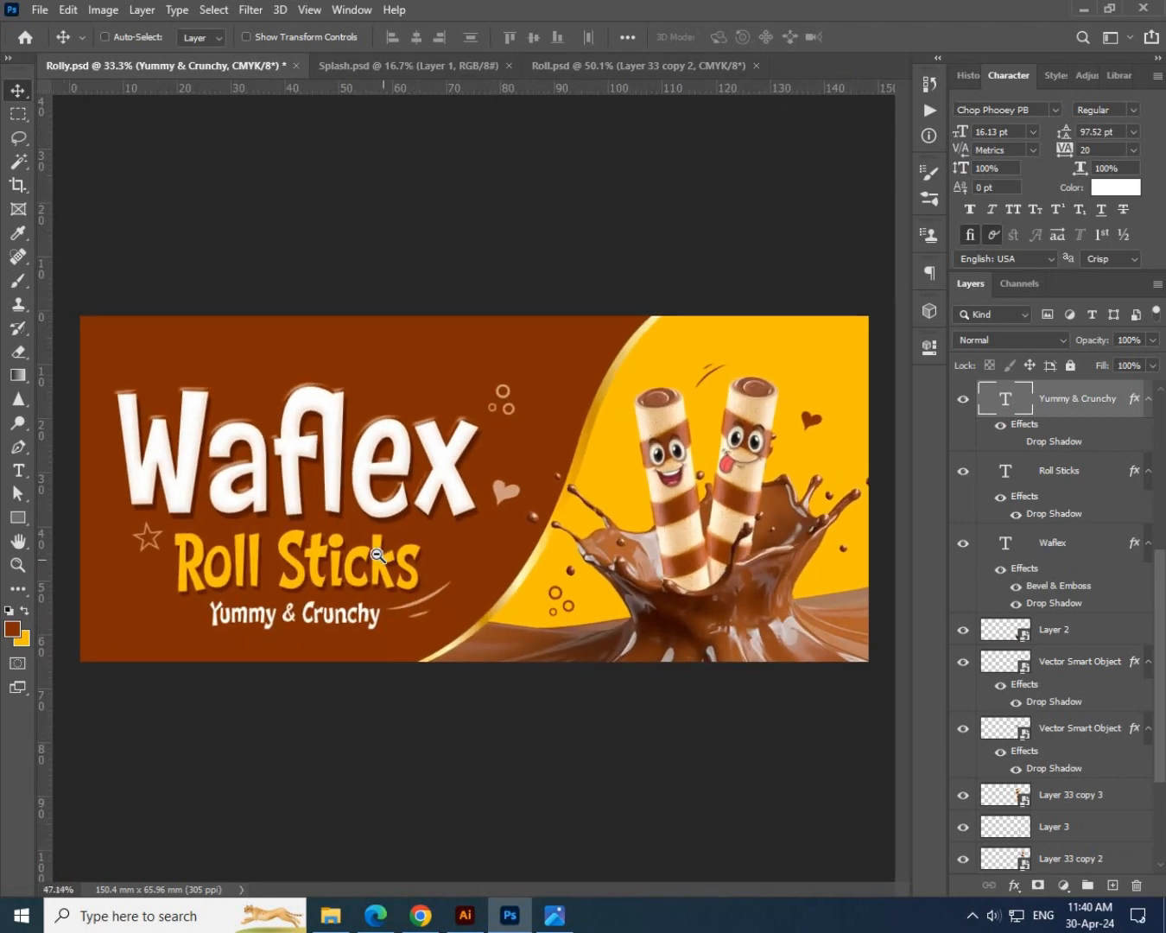
pyautogui.scroll(5, 829, 443)
pyautogui.scroll(3, 761, 487)
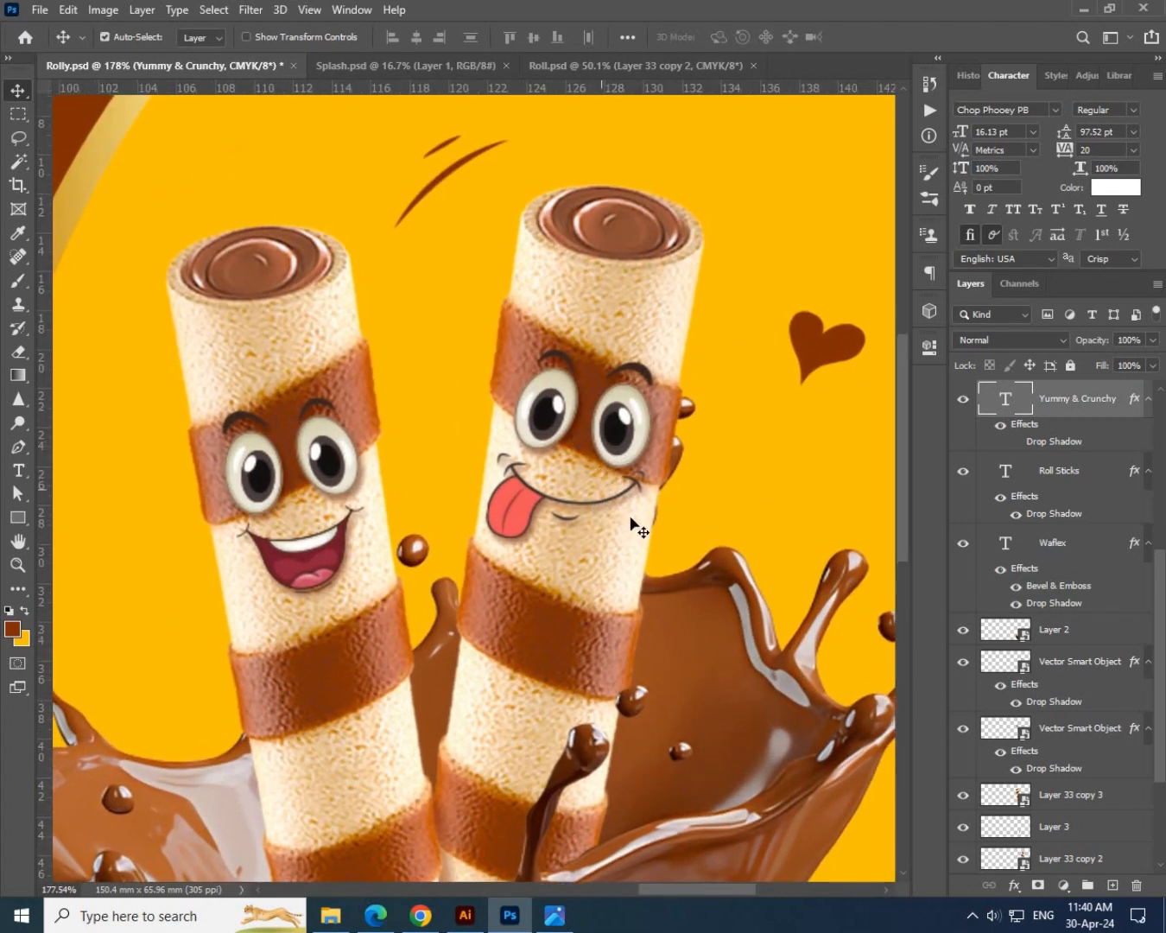
pyautogui.scroll(-4, 630, 519)
pyautogui.click(529, 296)
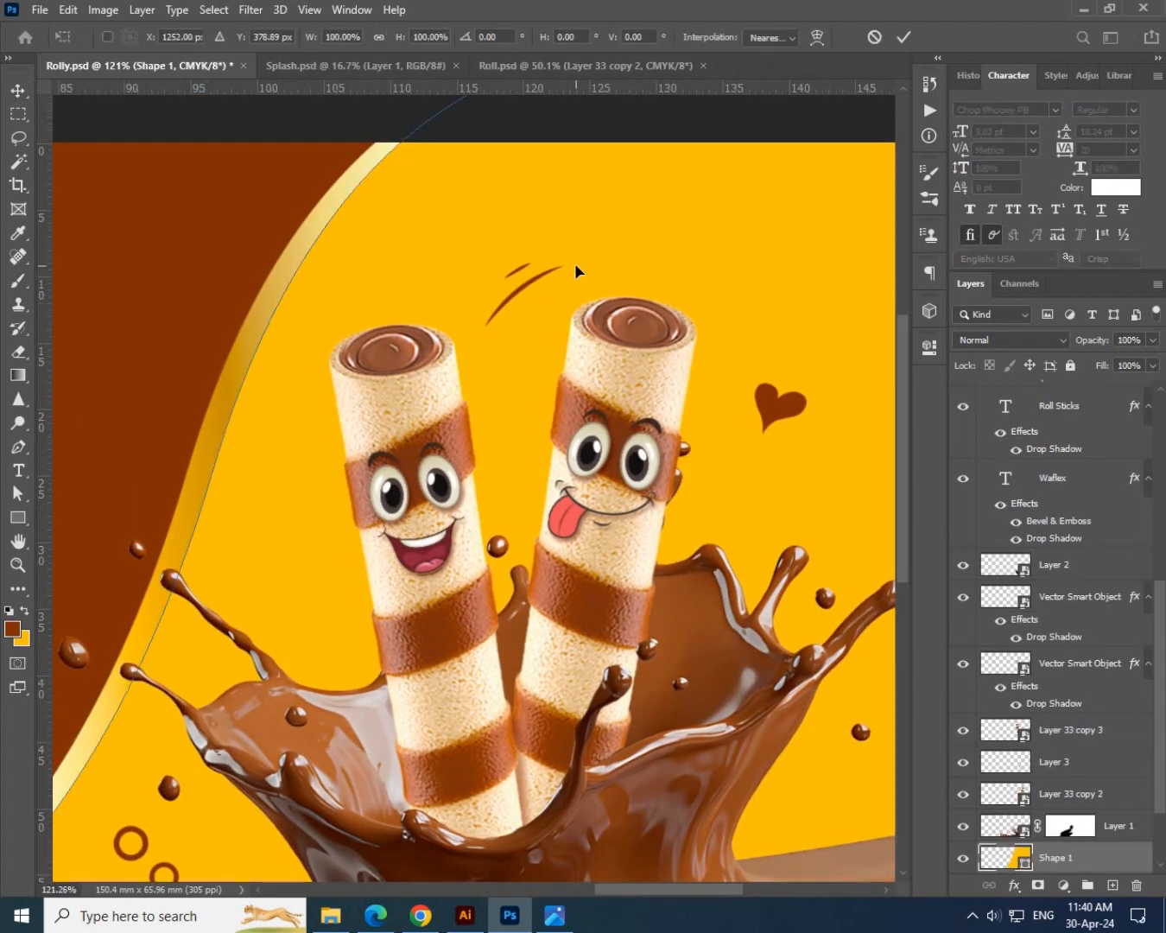